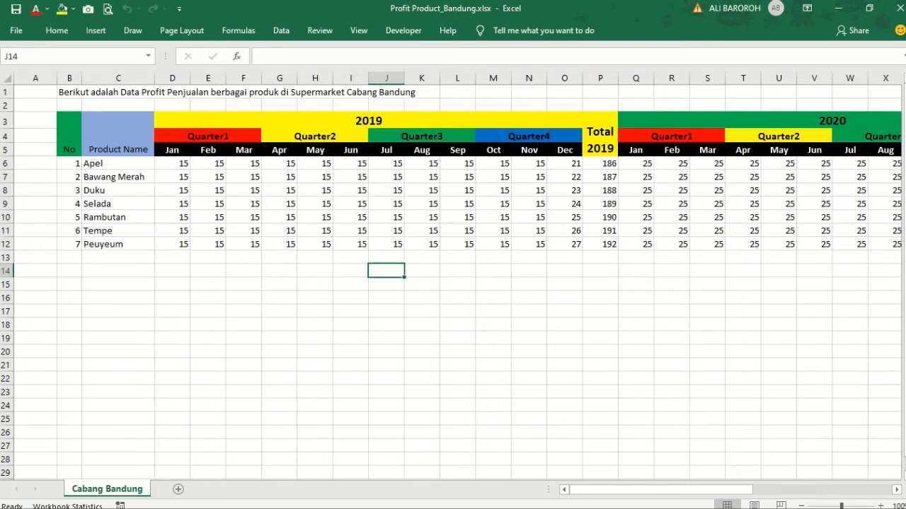
Switch to File Explorer and view the workbooks in the Demo Any_Sheet_Merge Header folder inside the Demo folder
click(13, 501)
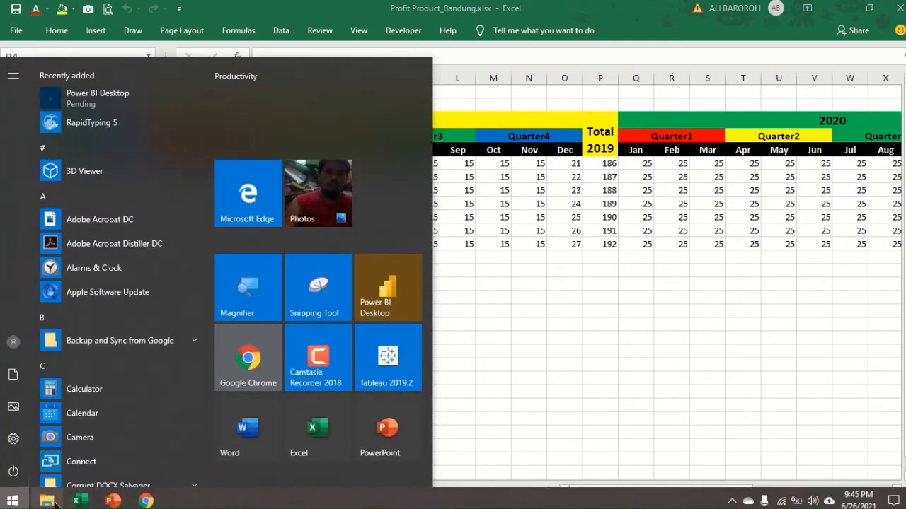
click(48, 501)
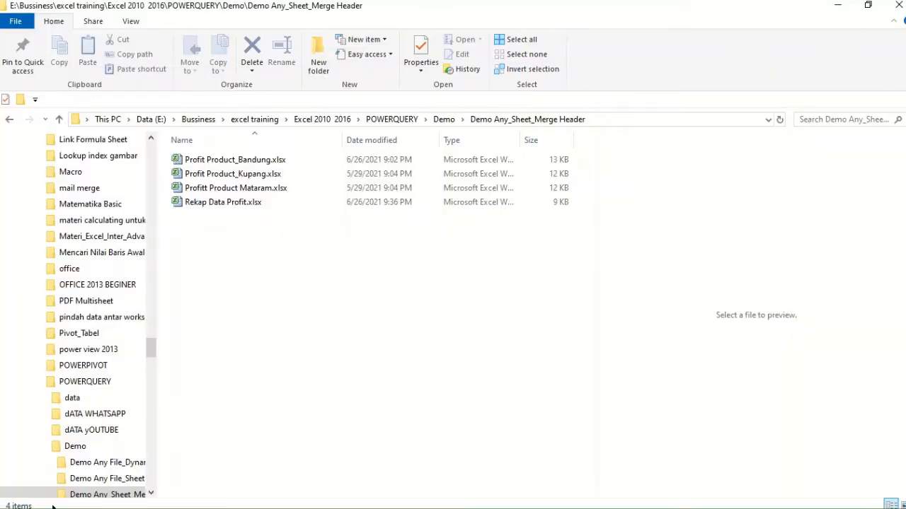
click(60, 119)
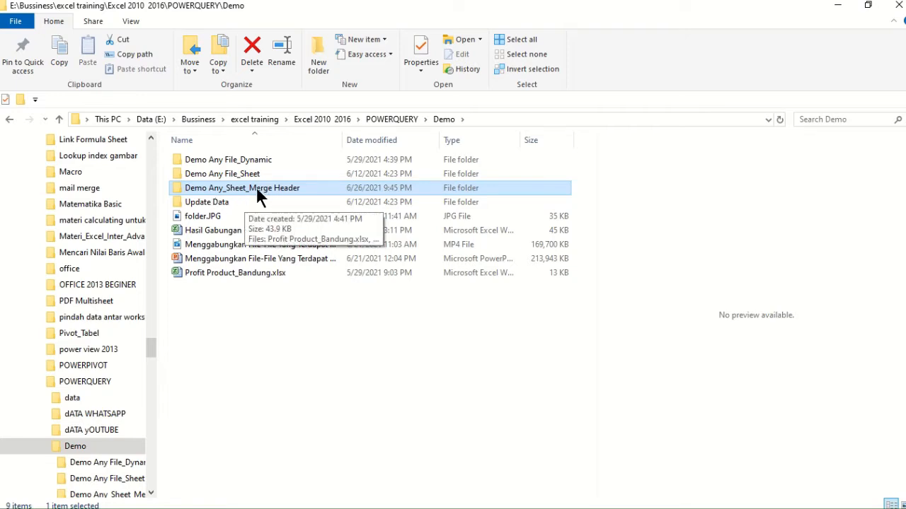
double_click(257, 191)
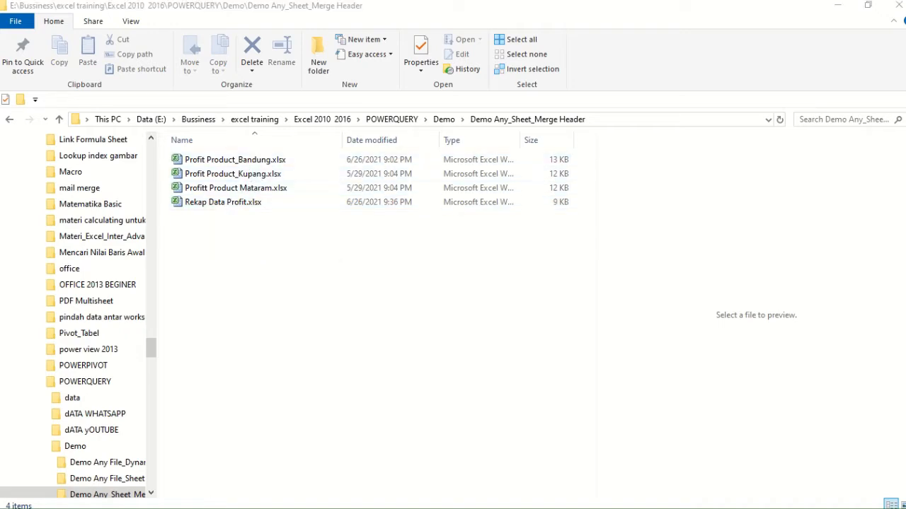
Switch back to Profit Product_Bandung.xlsx and examine how the 2019 header is layered into year, quarter and month rows
key(super)
mouse_move(79, 501)
click(150, 462)
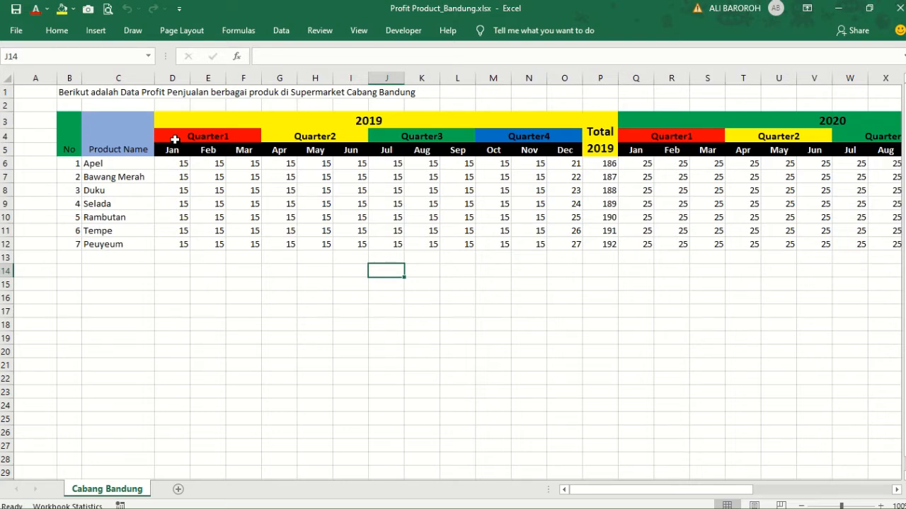
click(174, 152)
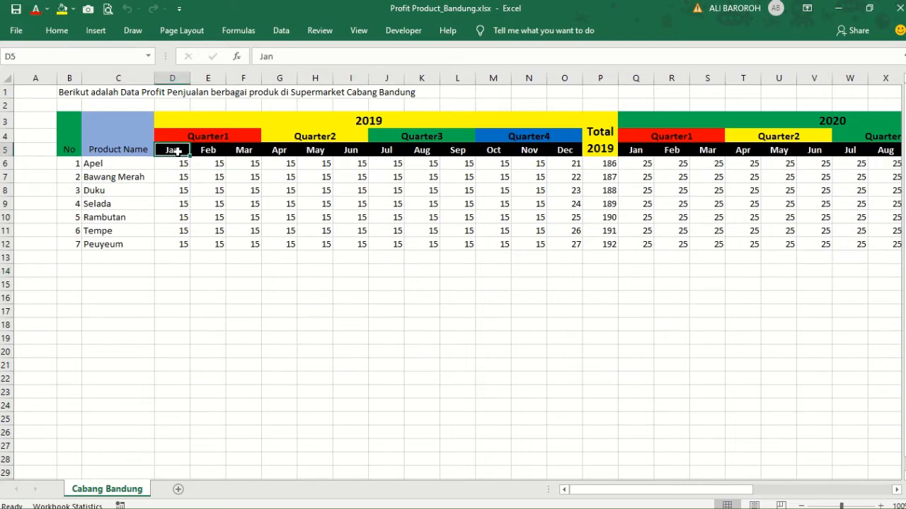
click(198, 150)
click(250, 153)
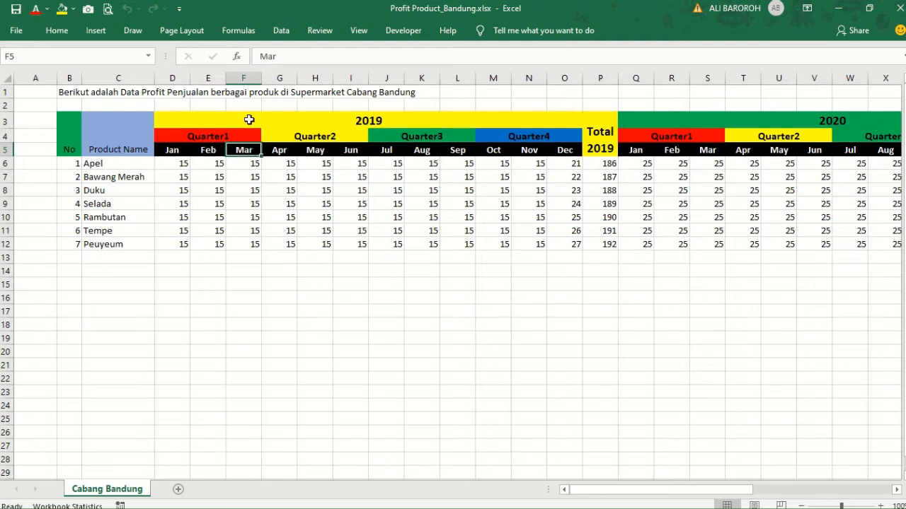
click(249, 120)
click(217, 138)
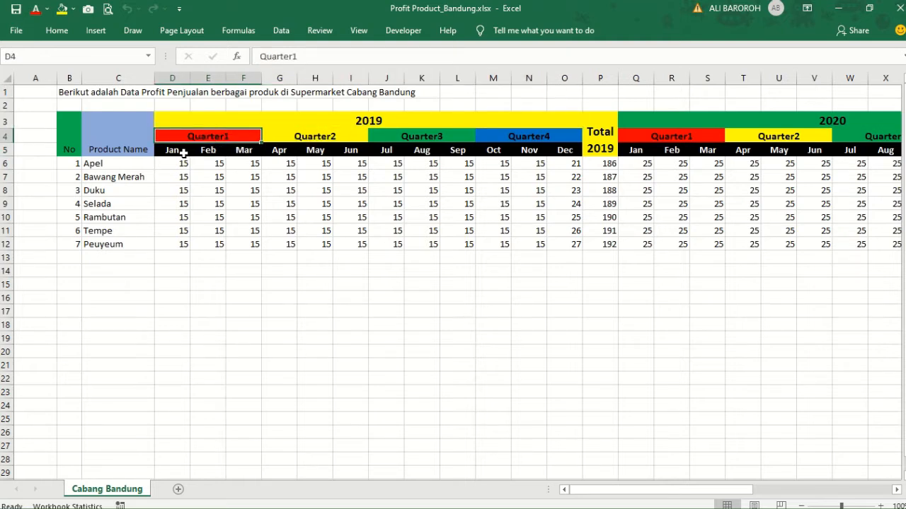
click(182, 151)
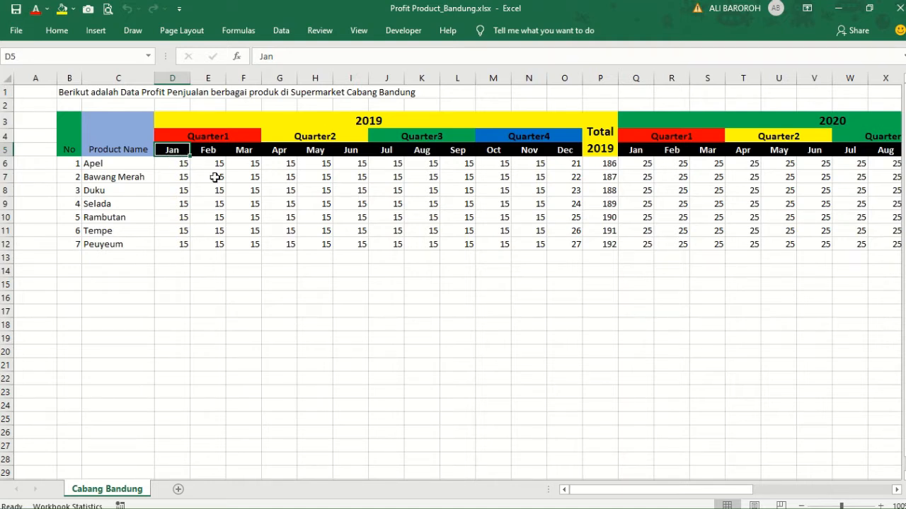
click(220, 122)
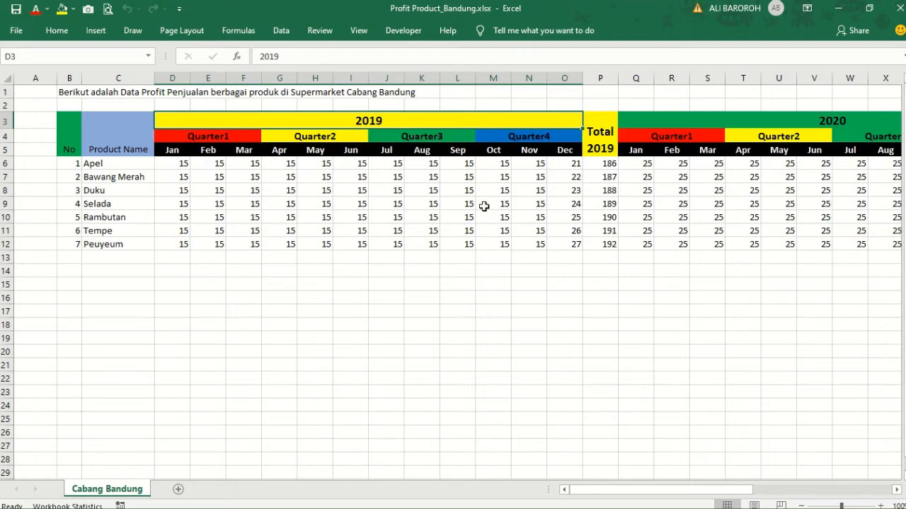
Close Profit Product_Bandung.xlsx and, in Rekap Data Profit.xlsx, import the Demo Any_Sheet_Merge Header folder as a data source for transformation in Power Query
click(897, 10)
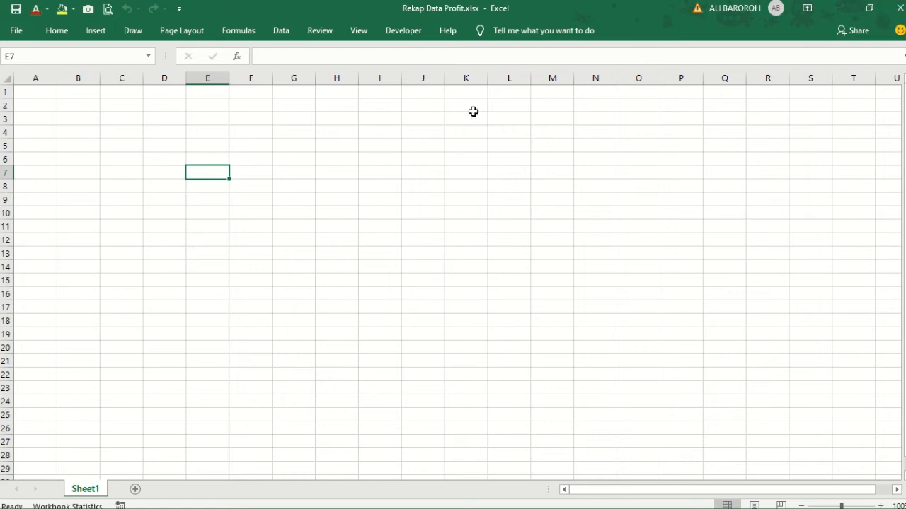
click(341, 118)
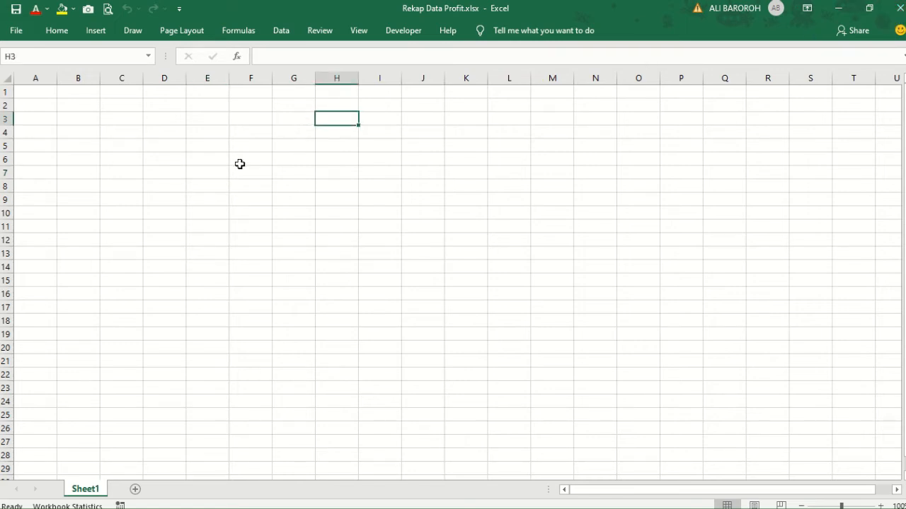
click(282, 31)
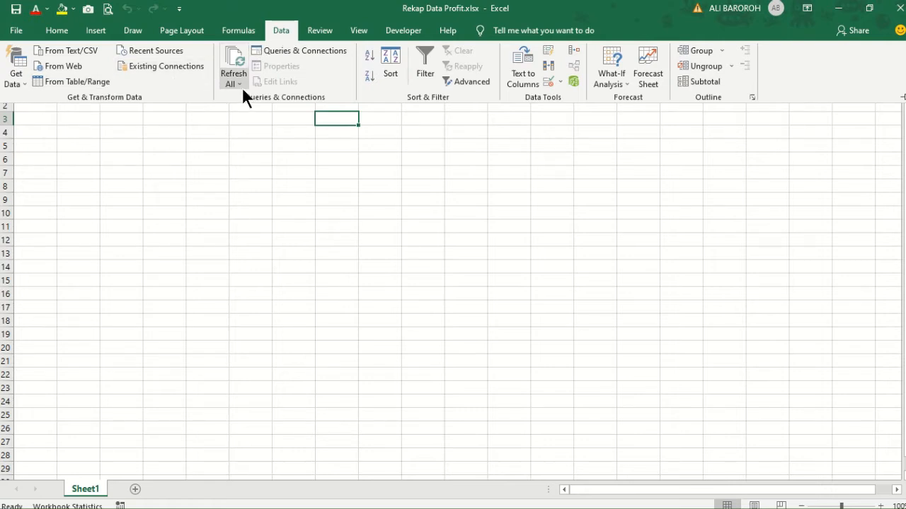
click(15, 82)
mouse_move(33, 94)
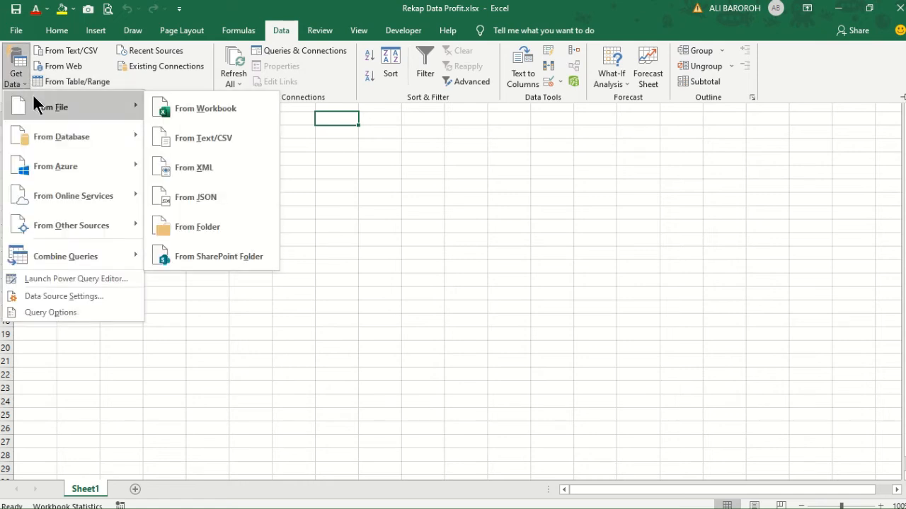
click(212, 226)
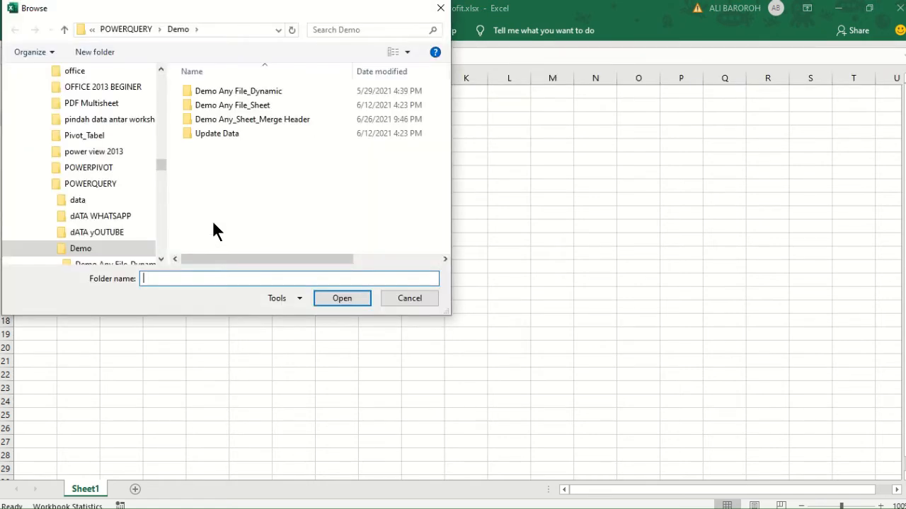
click(245, 118)
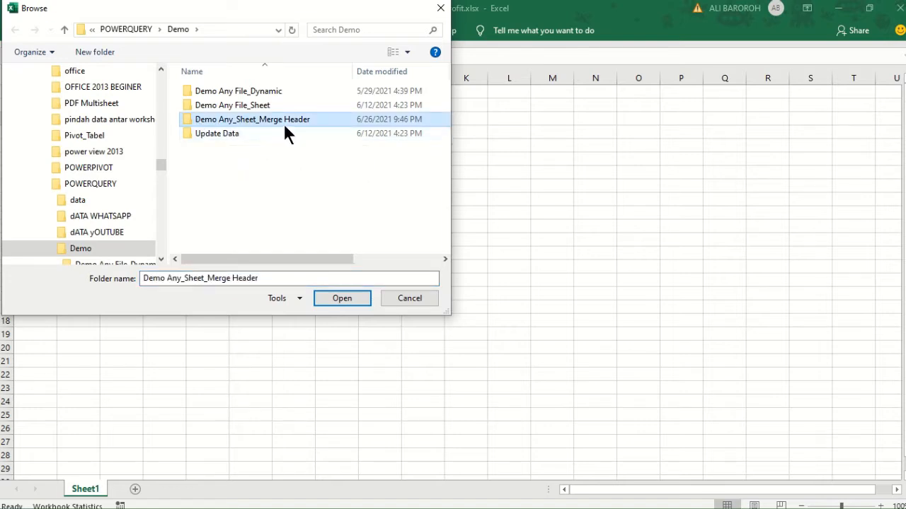
click(338, 298)
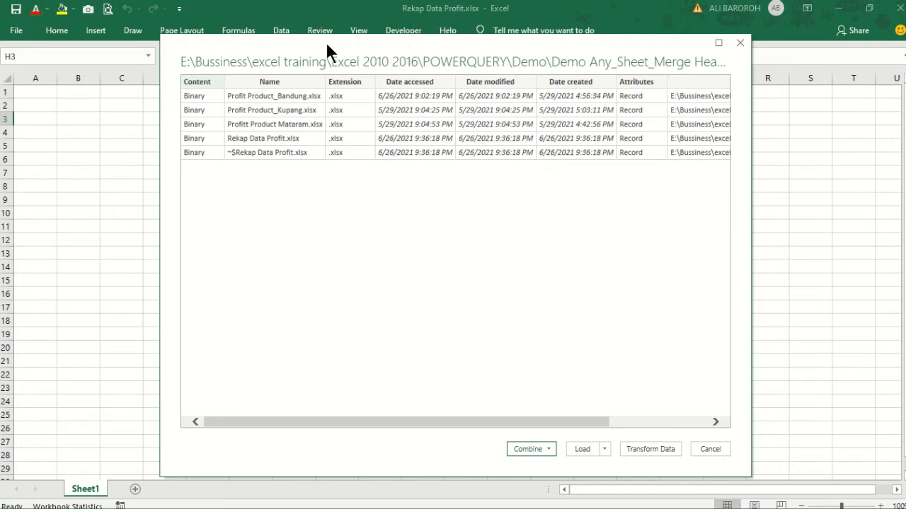
click(651, 449)
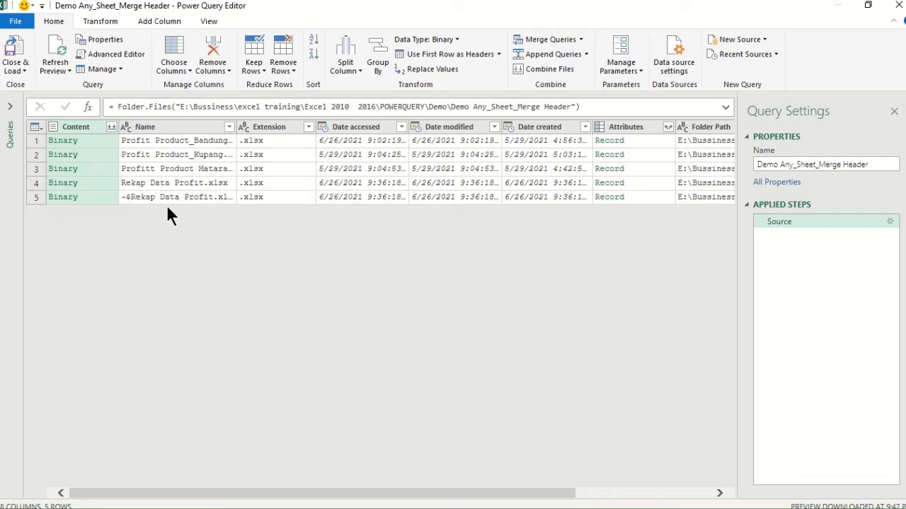
Filter the Name column to keep only files whose name does not contain "Rekap"
click(228, 127)
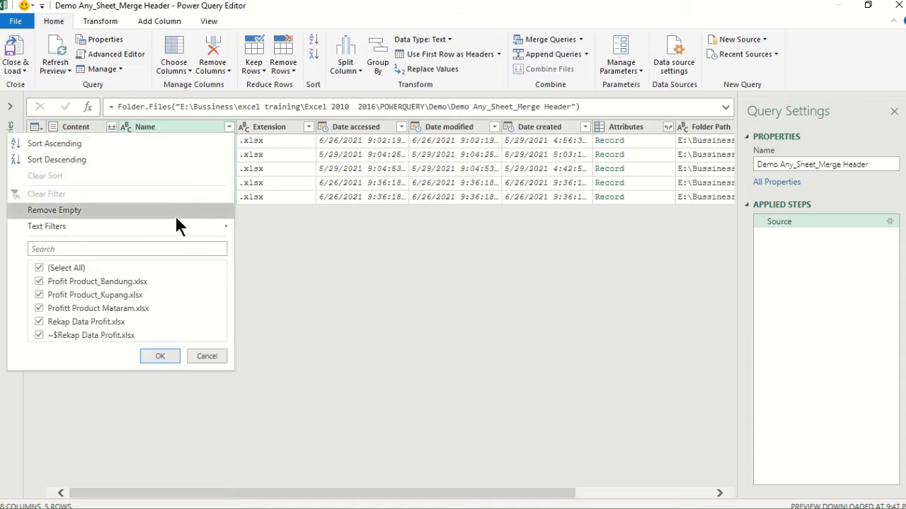
mouse_move(183, 227)
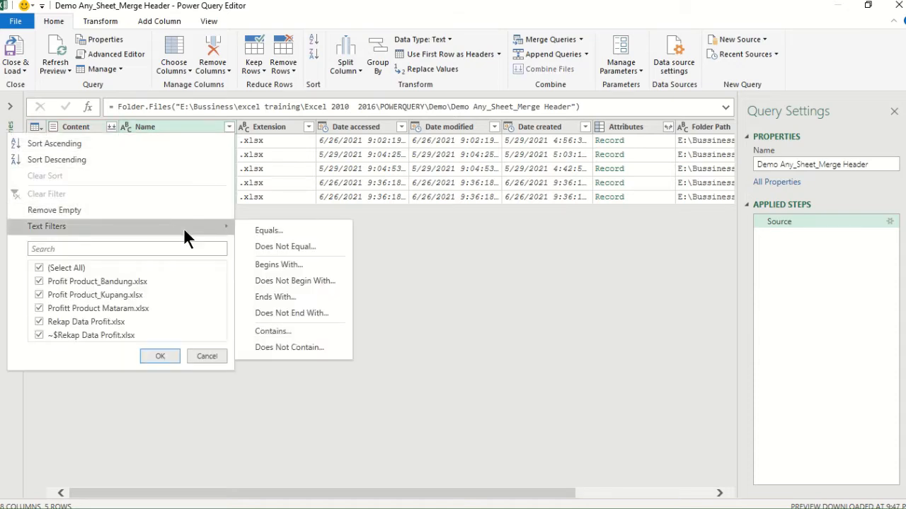
click(309, 348)
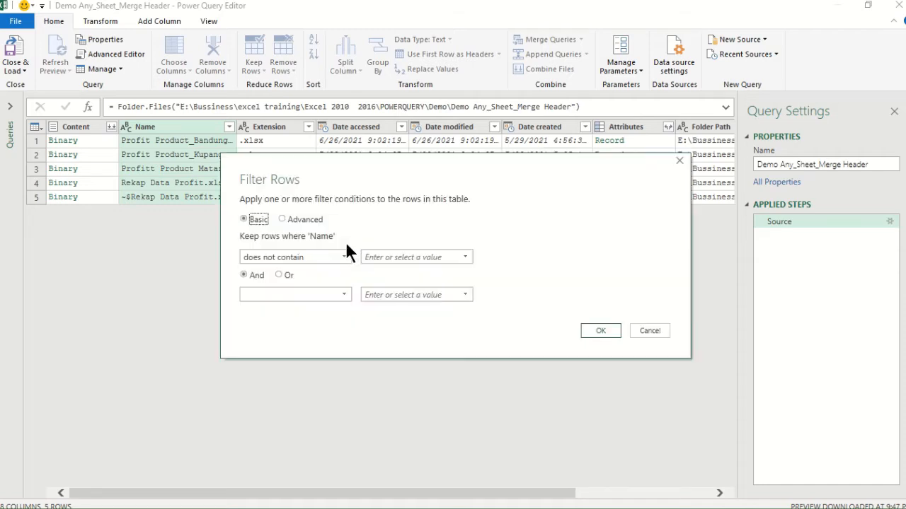
click(371, 257)
text(R)
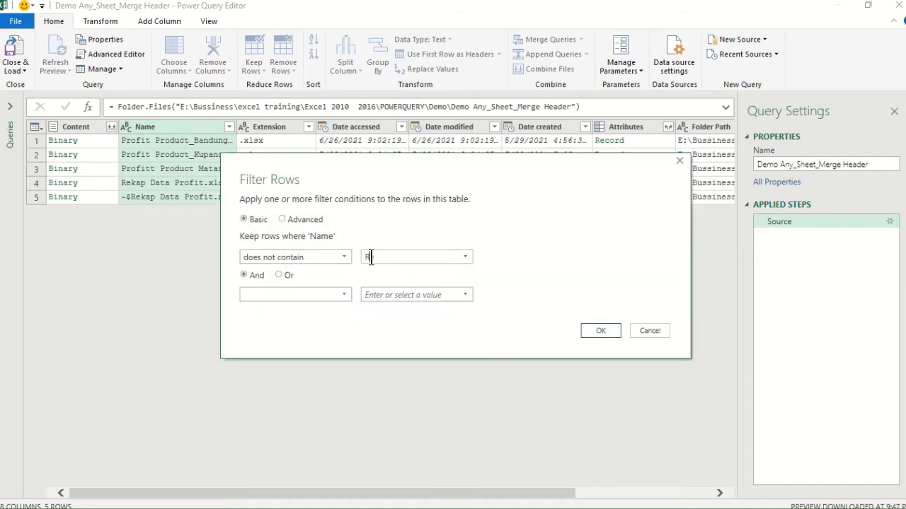
text(ekap)
click(598, 331)
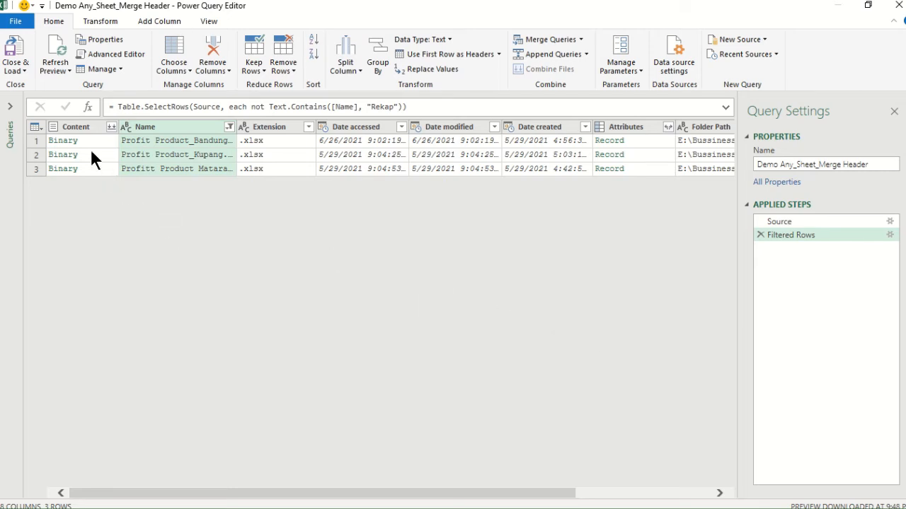
Keep only the Content and Name columns and remove all other columns from the query
click(85, 127)
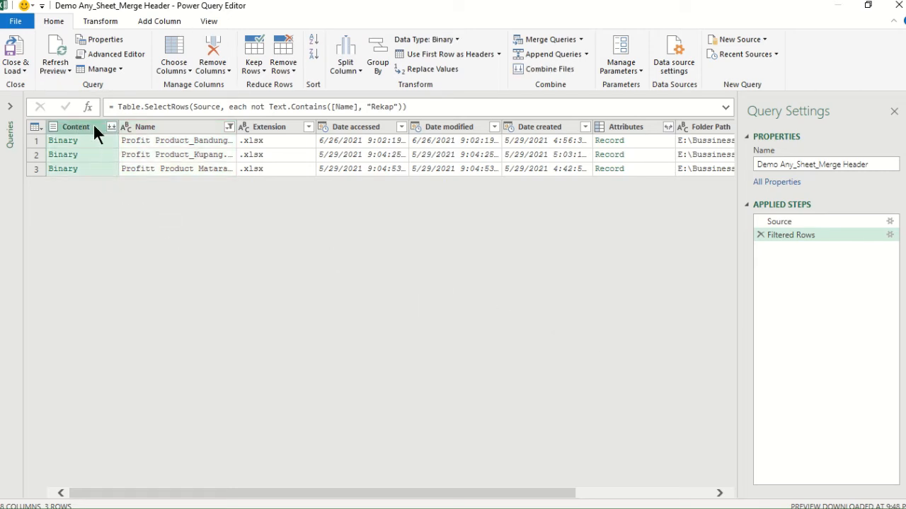
click(149, 132)
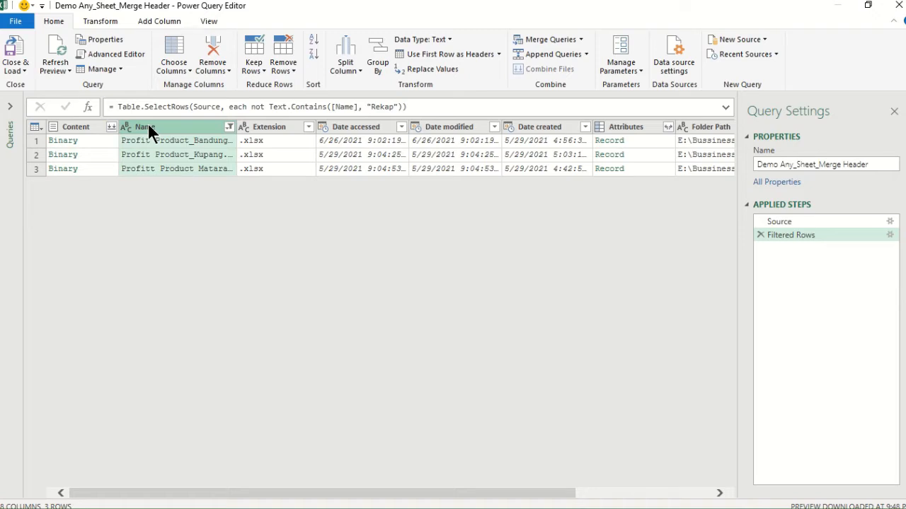
click(77, 129)
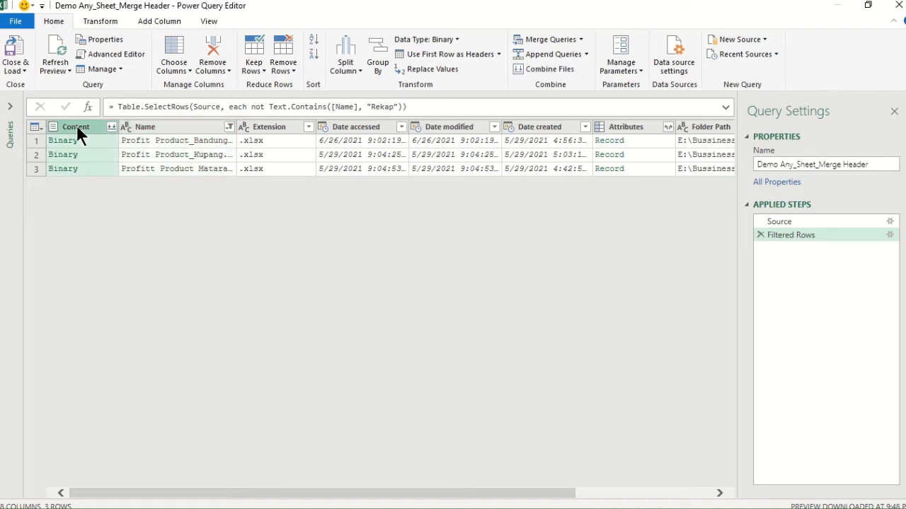
click(147, 126)
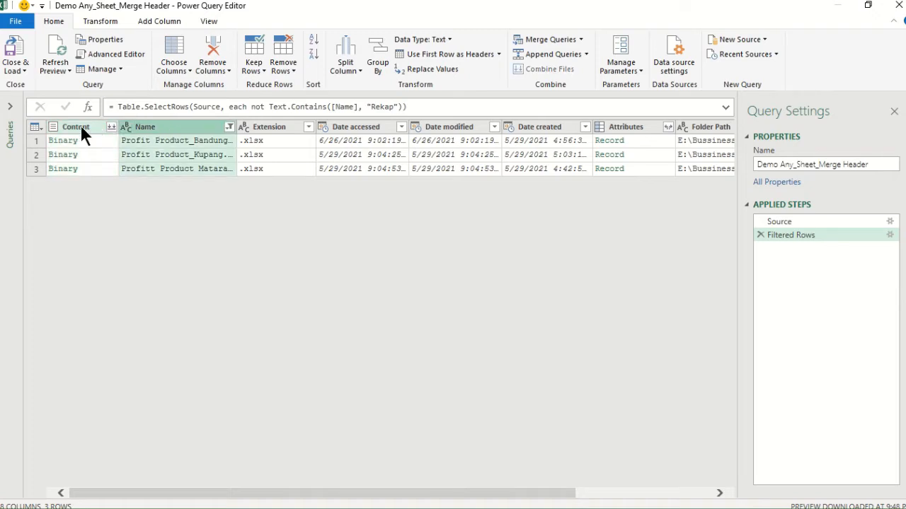
click(80, 126)
ctrl+click(157, 129)
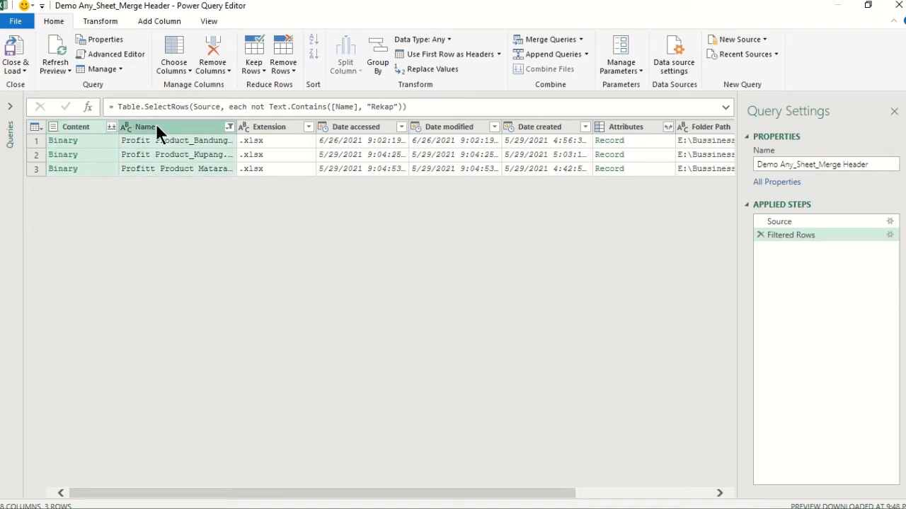
right_click(157, 130)
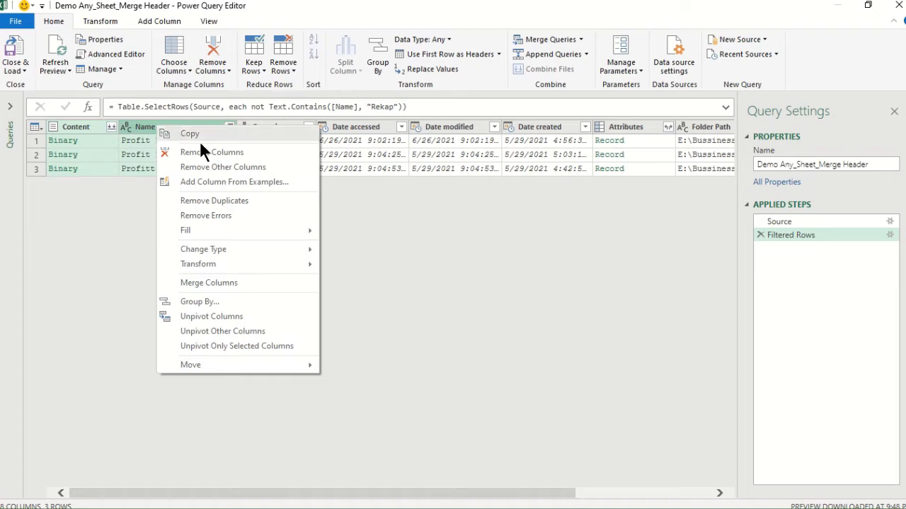
click(223, 167)
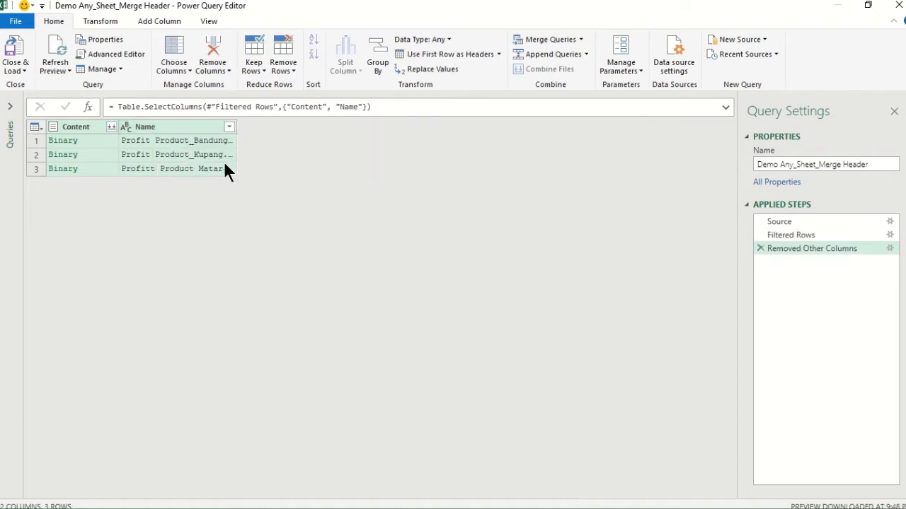
Add a custom column named Custom with the formula =Excel.Workbook([Content])
click(159, 22)
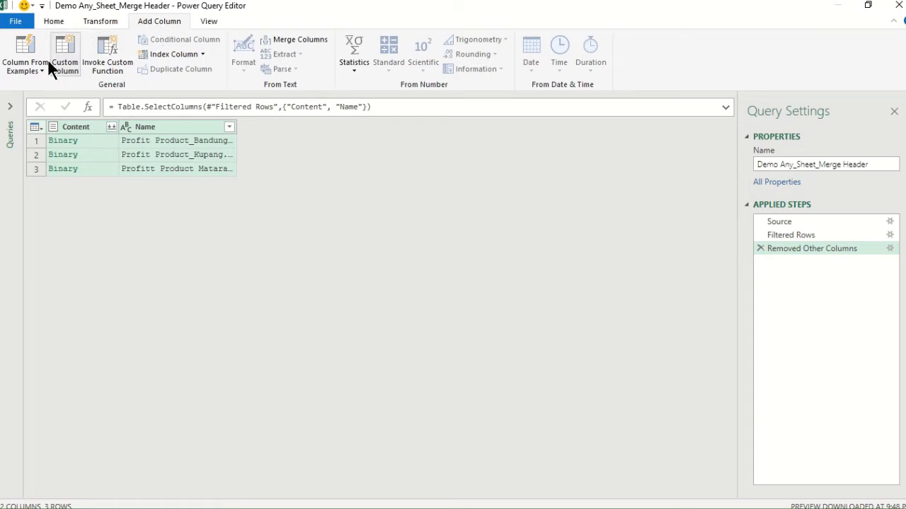
click(63, 41)
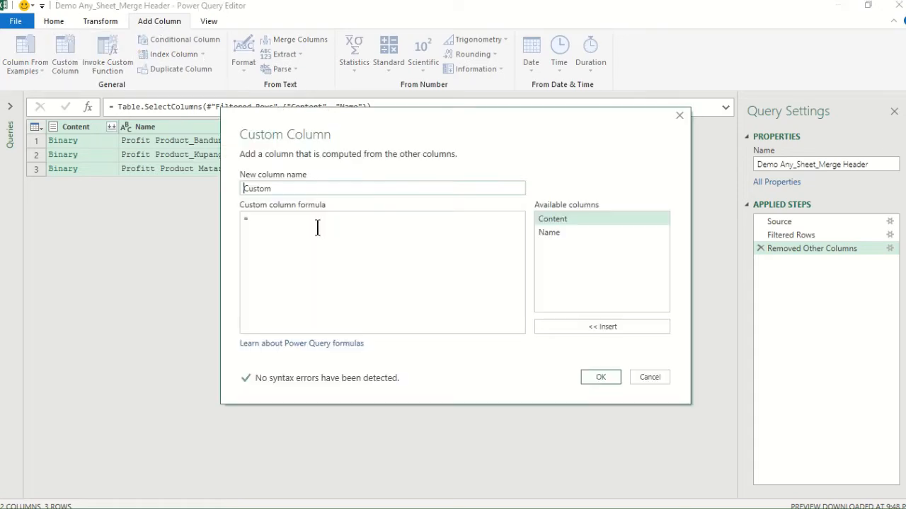
click(299, 216)
text(Excel.Workbook()
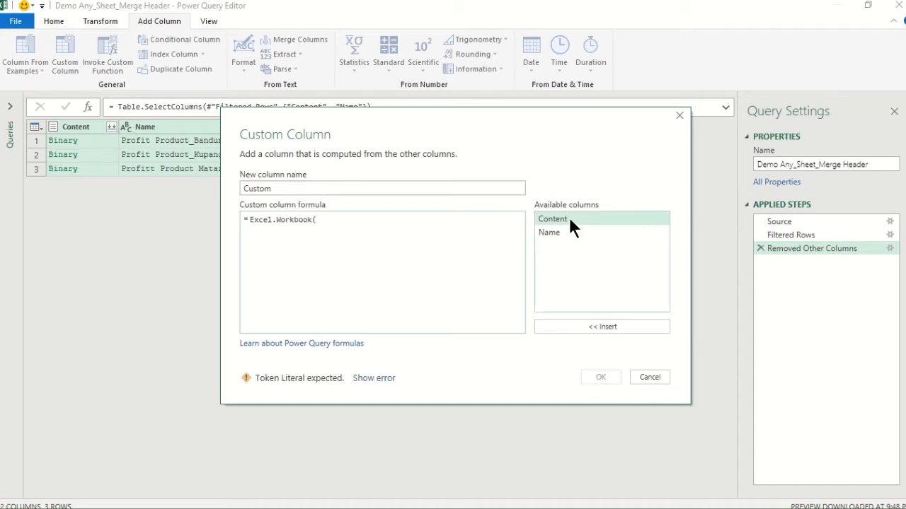
click(594, 327)
text())
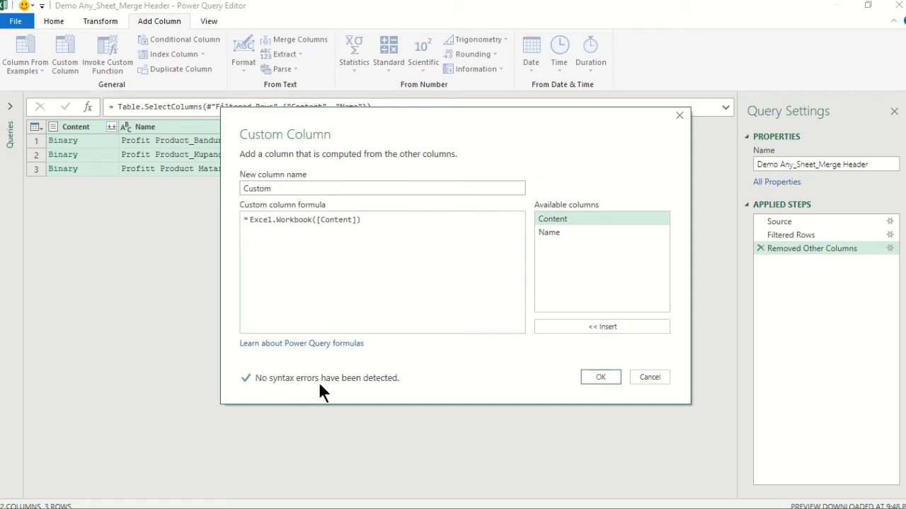
click(599, 376)
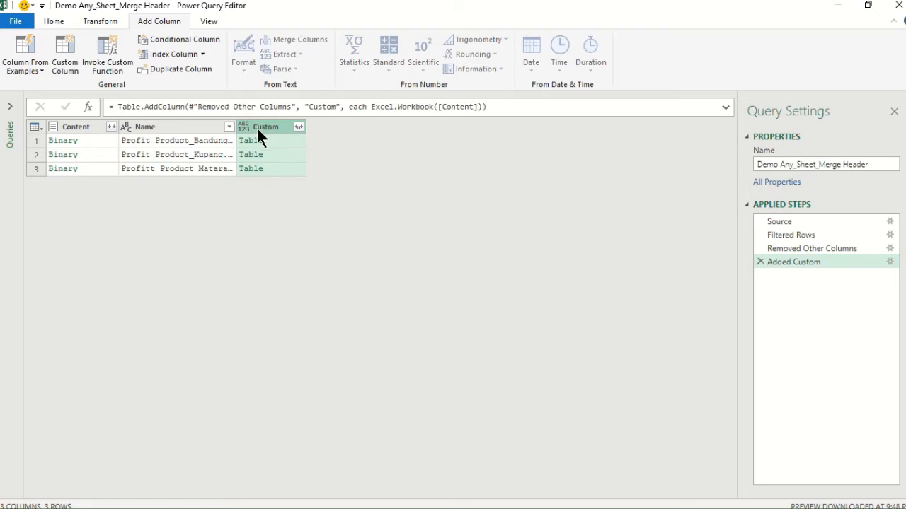
Remove the Content column from the query
click(71, 130)
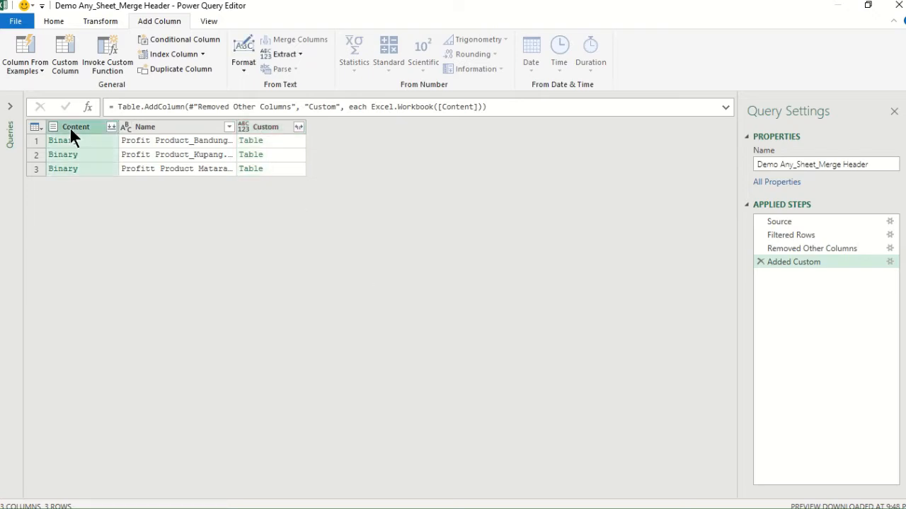
right_click(71, 130)
click(109, 155)
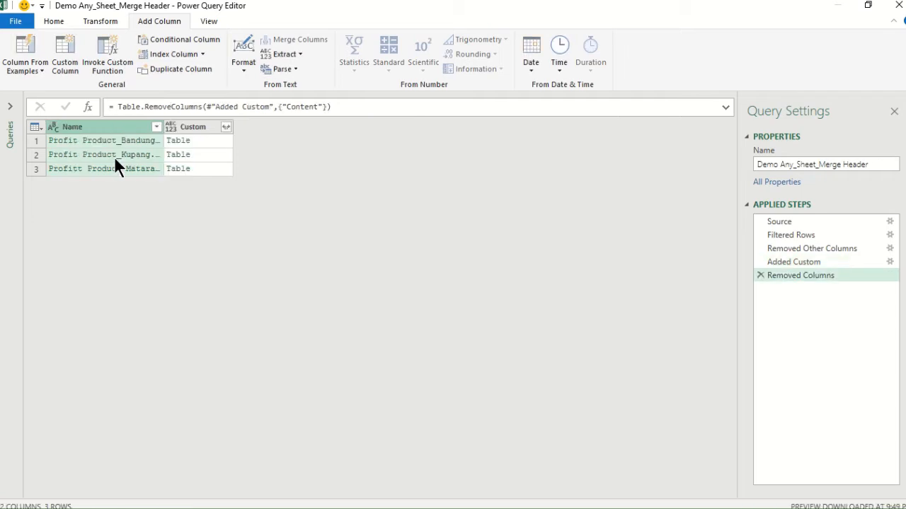
Expand the Custom column with all its fields, without using the original column name as prefix
click(223, 128)
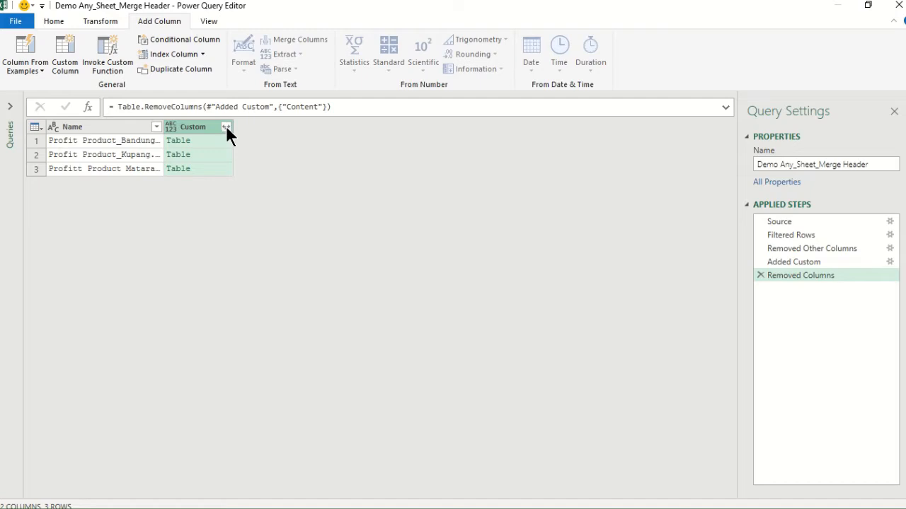
click(226, 127)
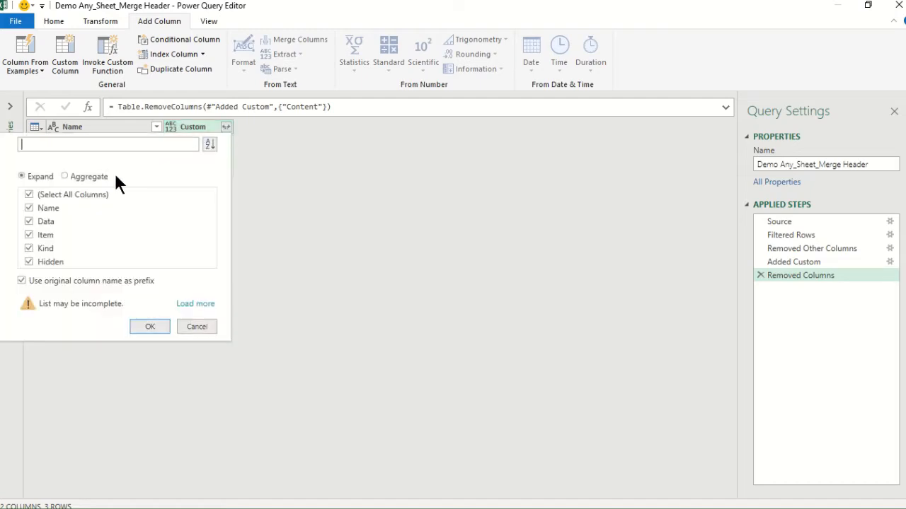
click(23, 280)
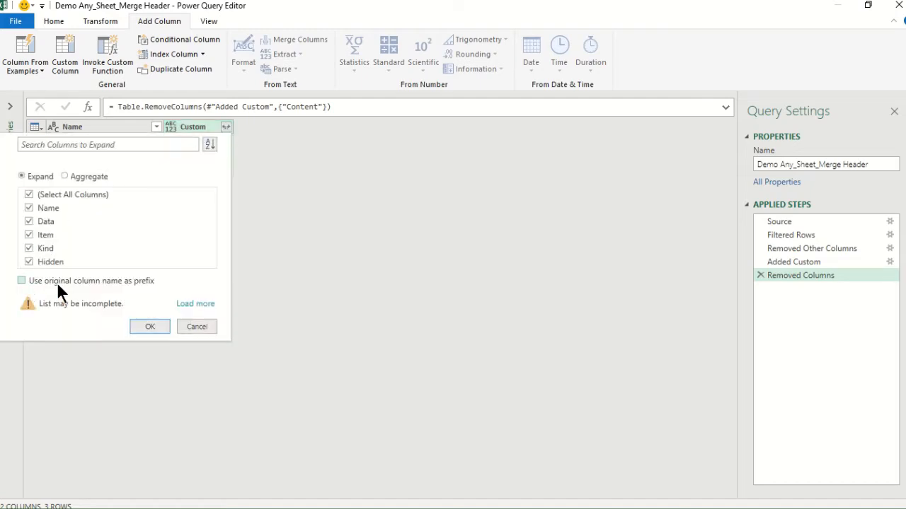
click(150, 327)
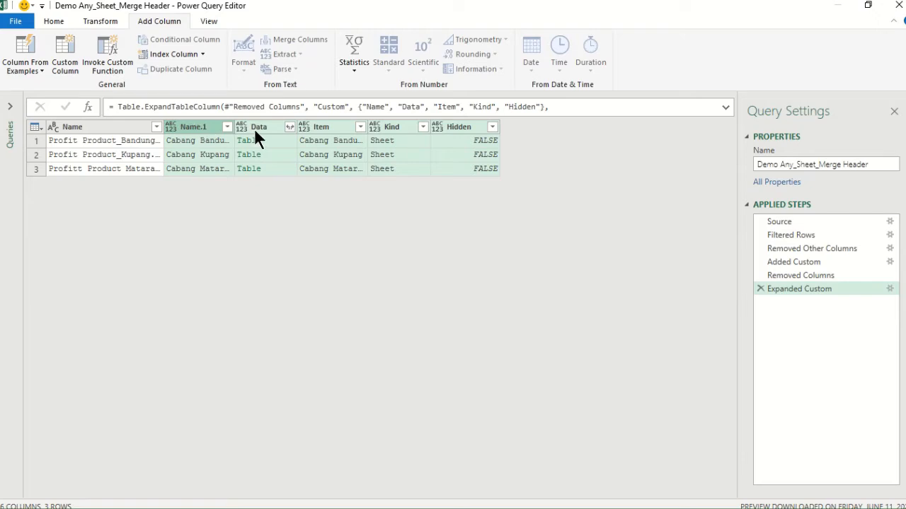
Keep only the Name, Name.1 and Data columns and remove all other columns
click(340, 129)
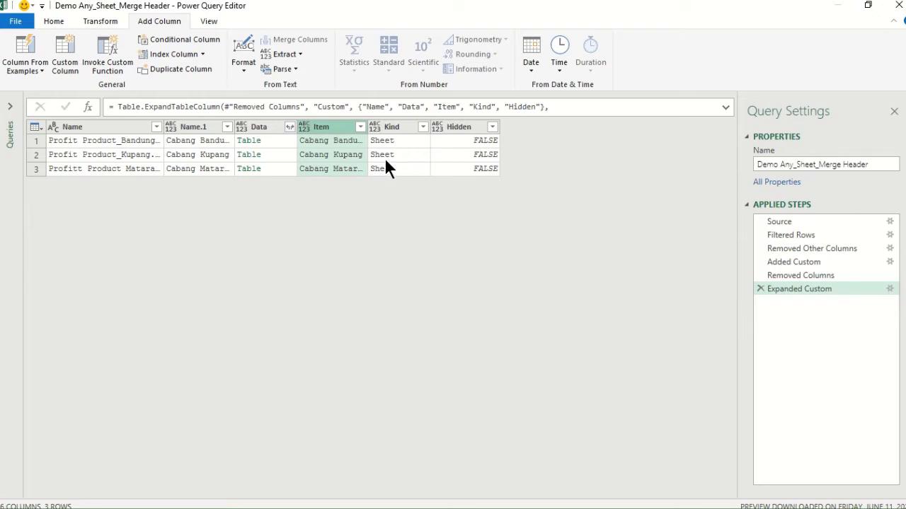
click(129, 127)
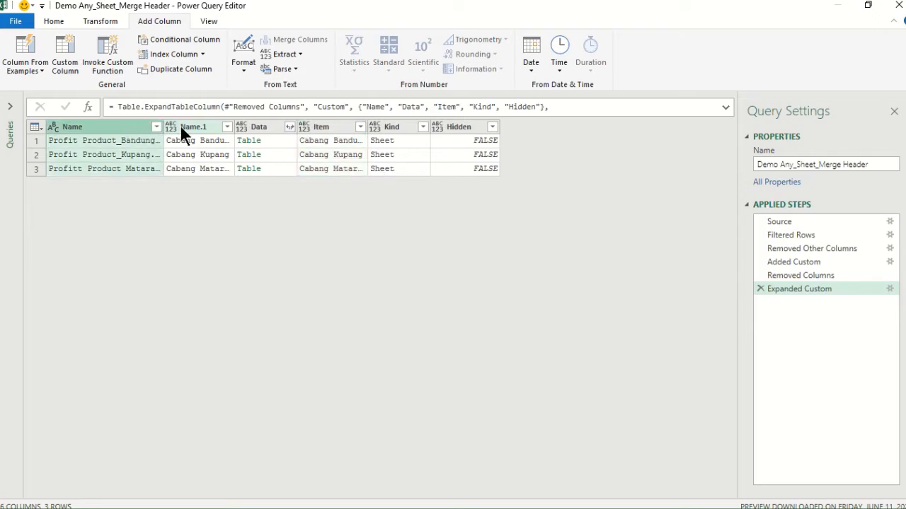
click(182, 126)
click(113, 129)
ctrl+click(191, 127)
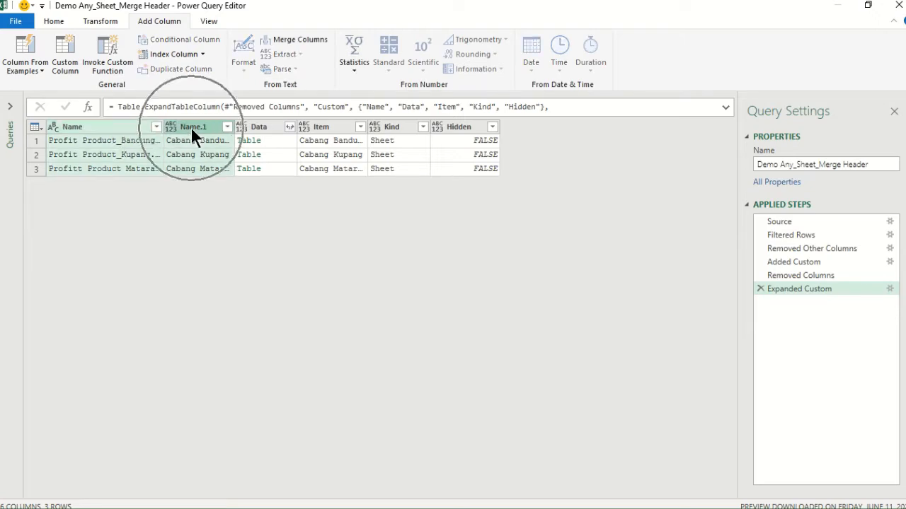
ctrl+click(266, 127)
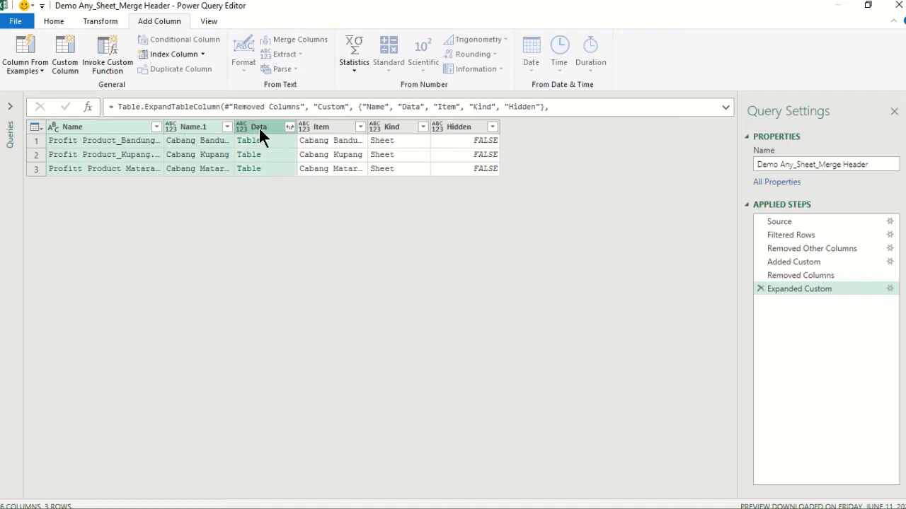
right_click(259, 128)
click(302, 170)
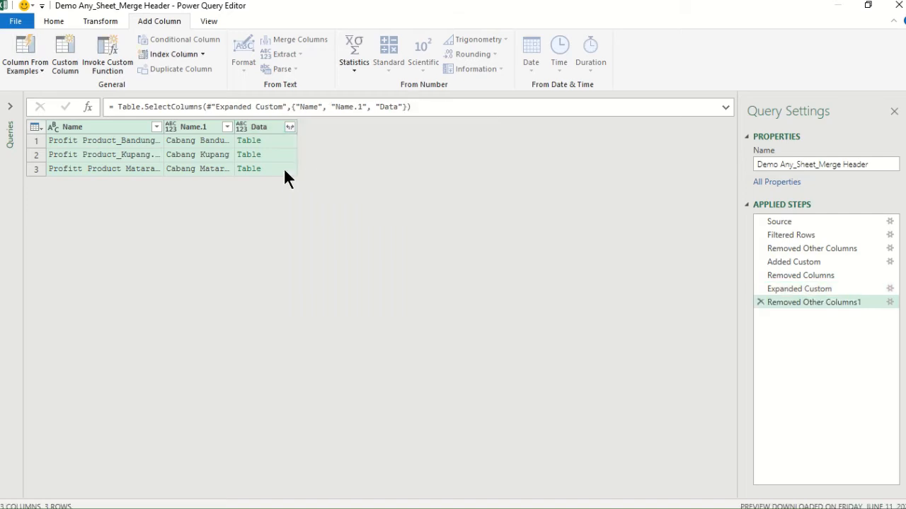
Expand all columns of the Data column without a prefix, and move the Name and Name.1 columns to the end of the table
click(289, 128)
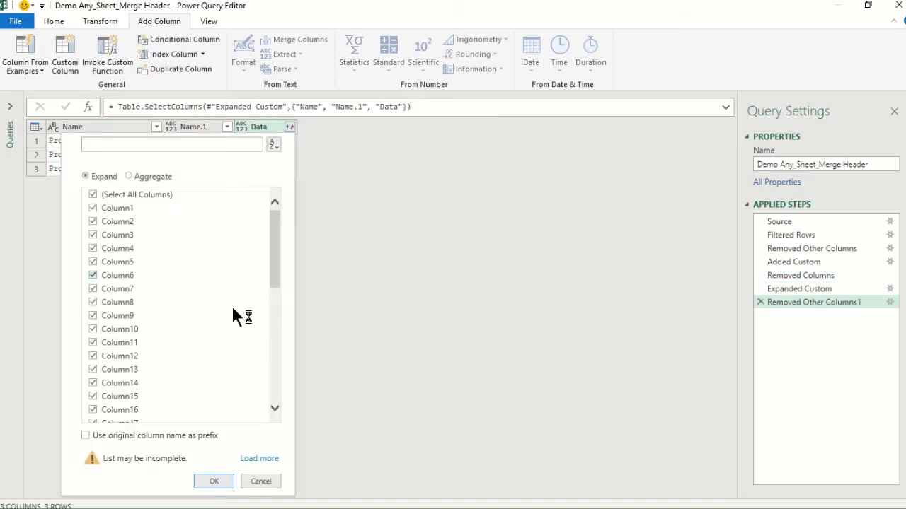
click(221, 484)
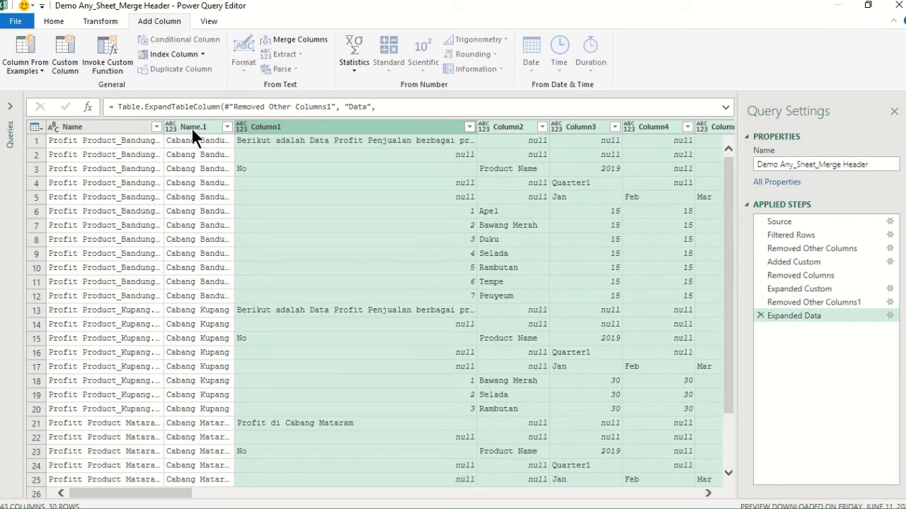
click(130, 128)
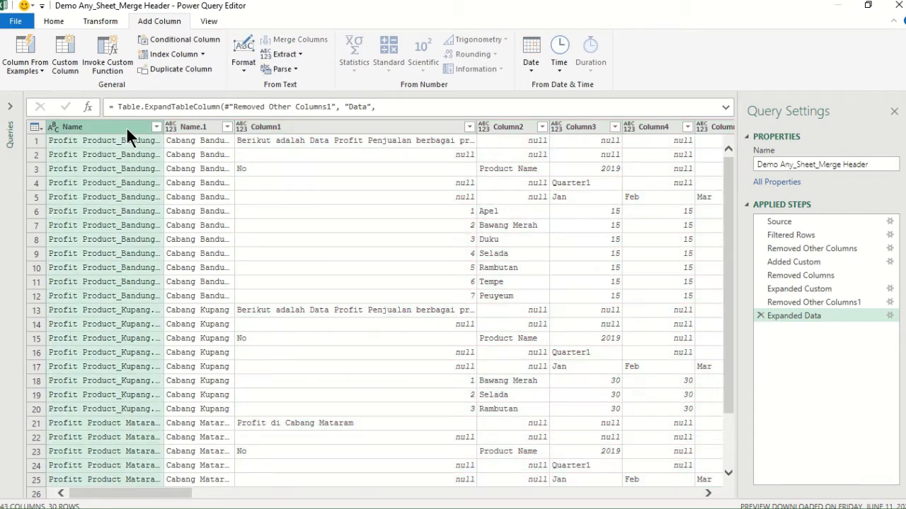
ctrl+click(194, 125)
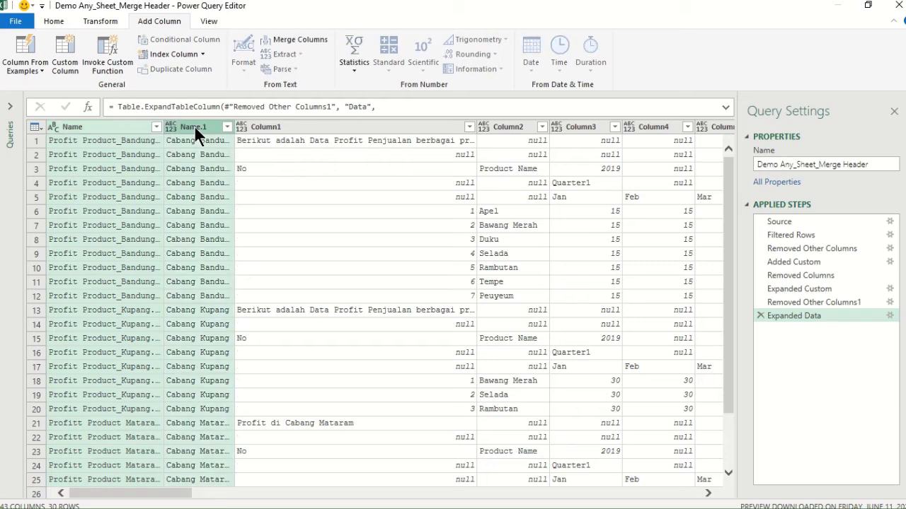
right_click(194, 125)
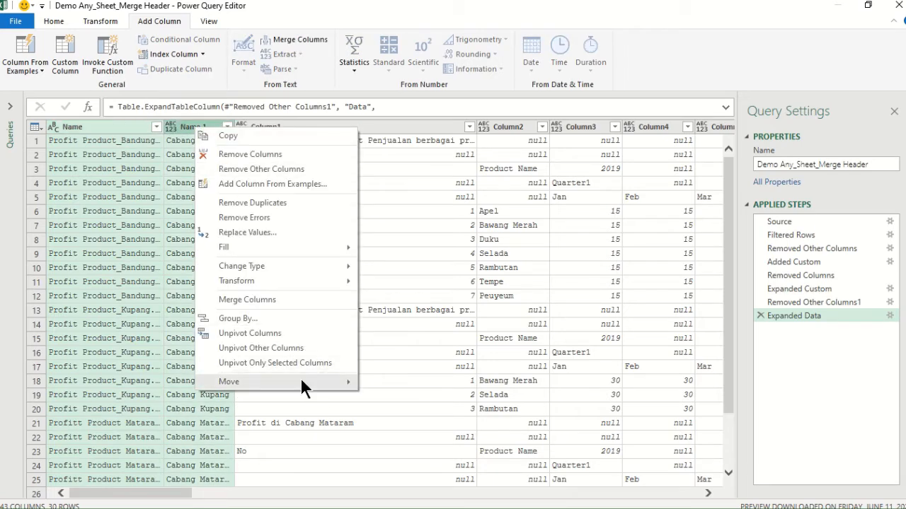
mouse_move(325, 381)
click(393, 427)
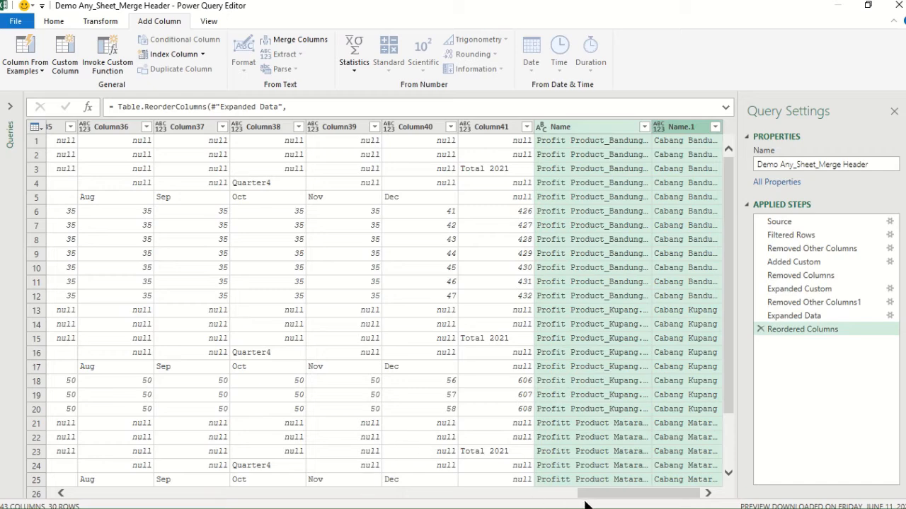
drag(586, 496, 61, 494)
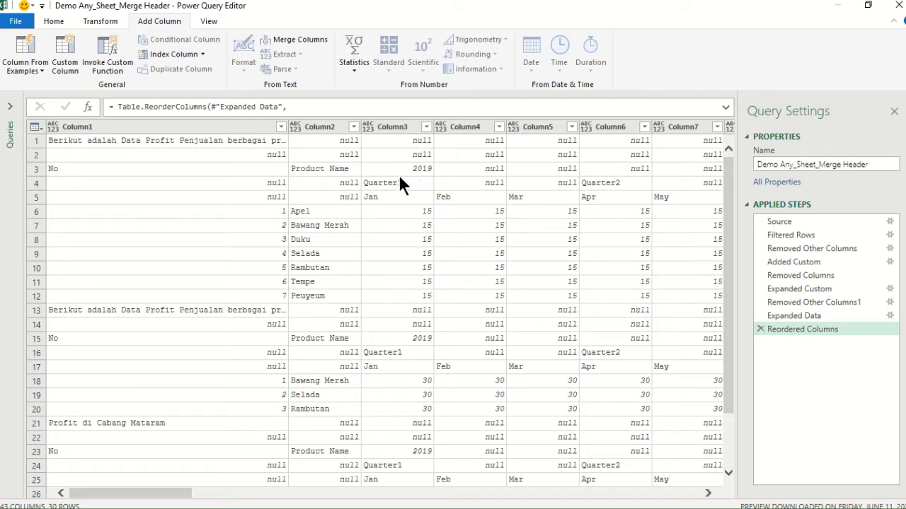
Filter Column3 to exclude the null rows
click(397, 198)
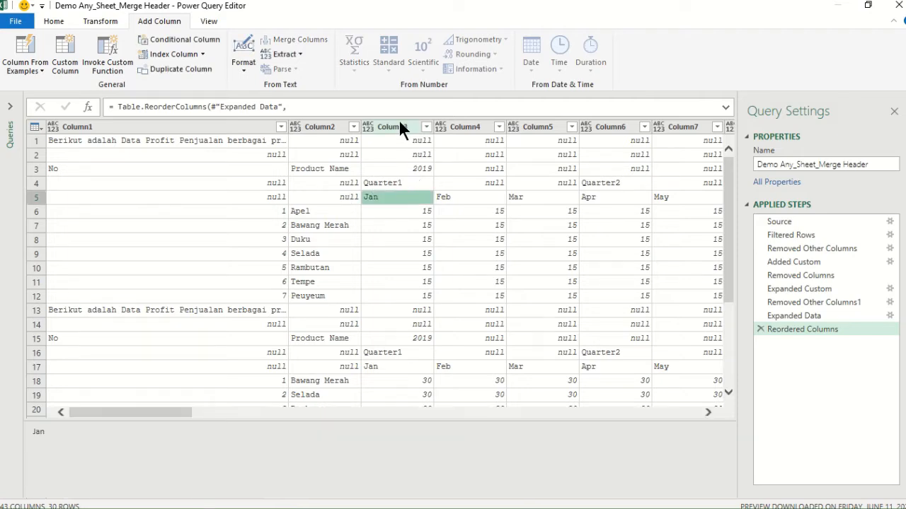
click(400, 127)
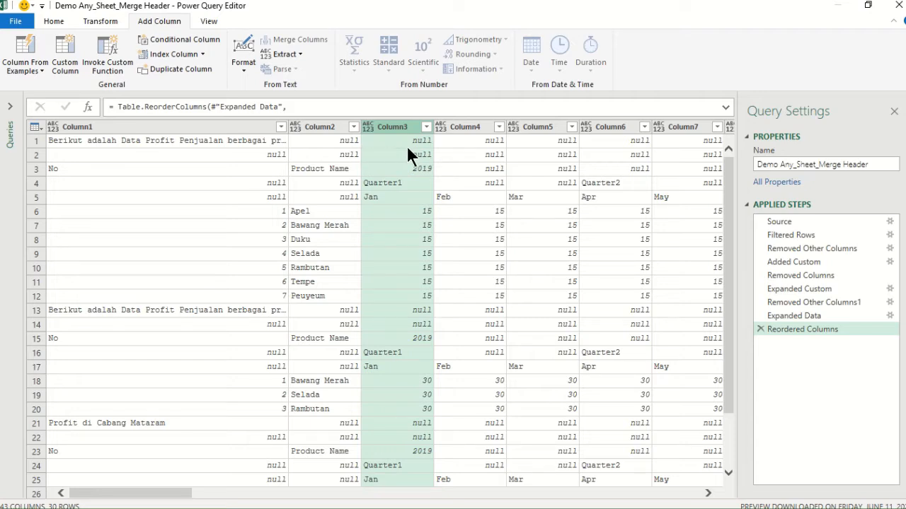
click(426, 127)
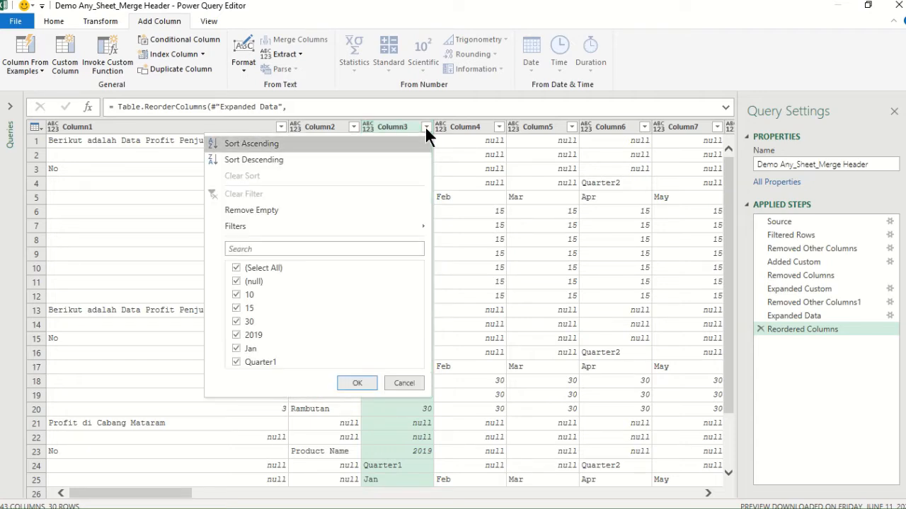
click(236, 281)
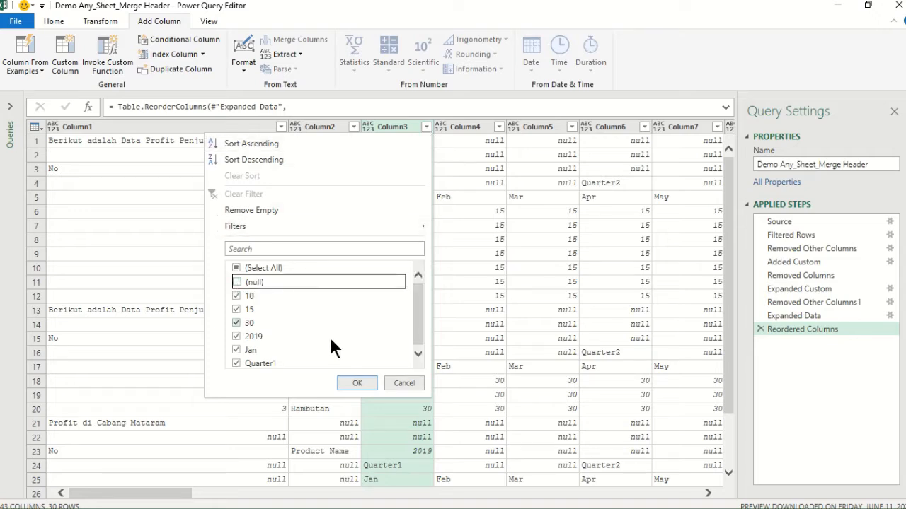
click(356, 383)
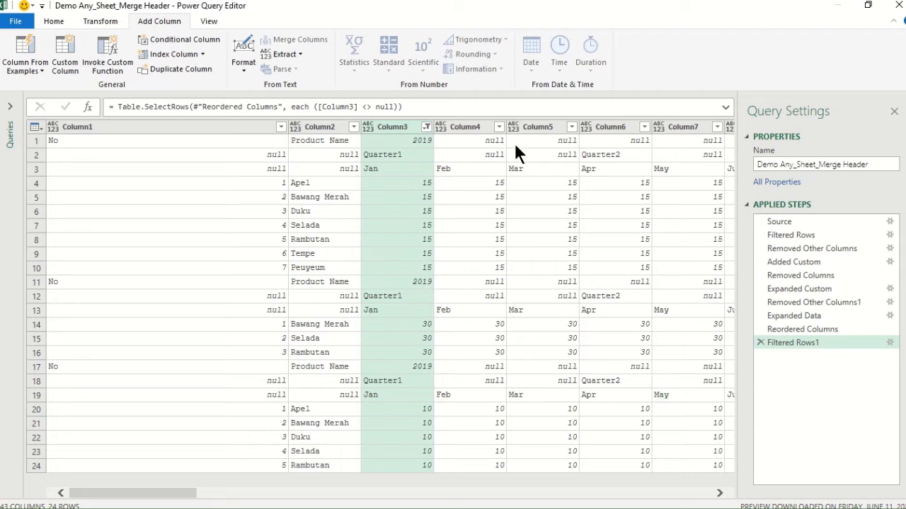
Check the empty cells in the year and quarter header rows, and remove Column1 with the row numbers
click(489, 141)
click(567, 141)
click(614, 141)
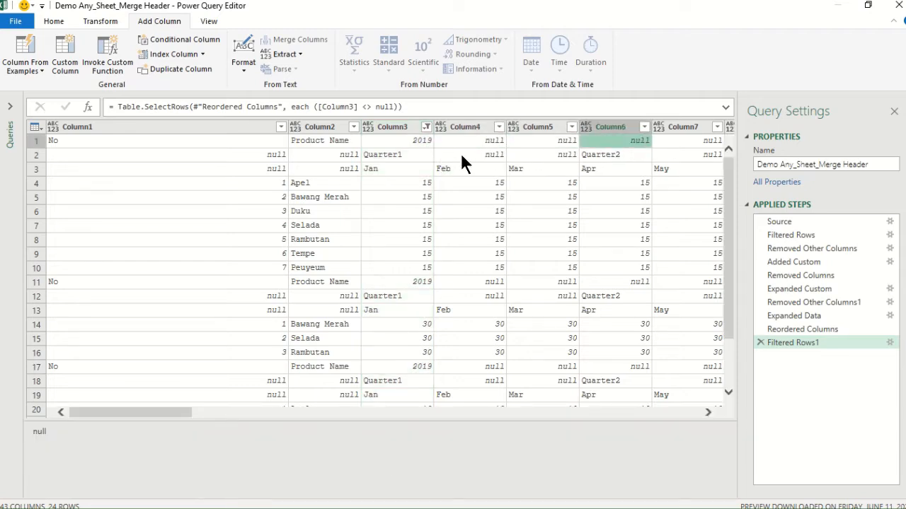
click(493, 155)
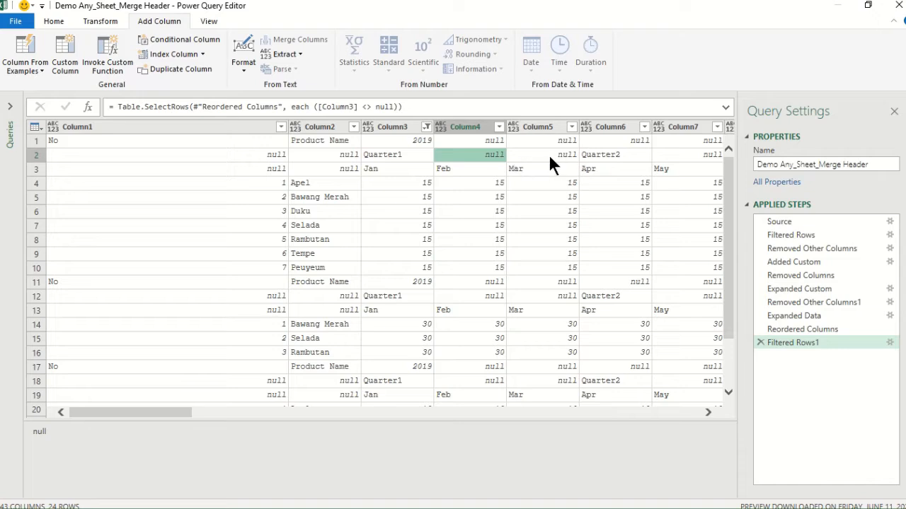
click(205, 127)
right_click(205, 126)
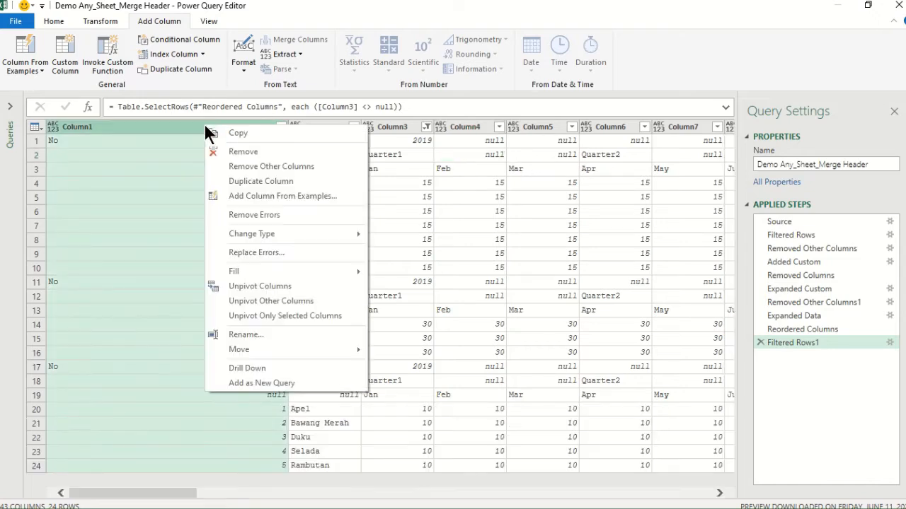
click(237, 152)
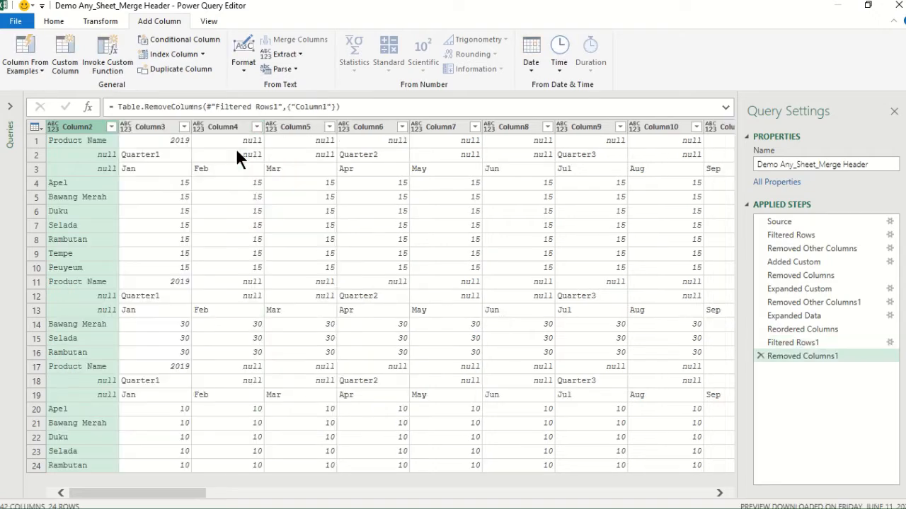
Transpose the table so the year, quarter and month header rows become columns
click(234, 140)
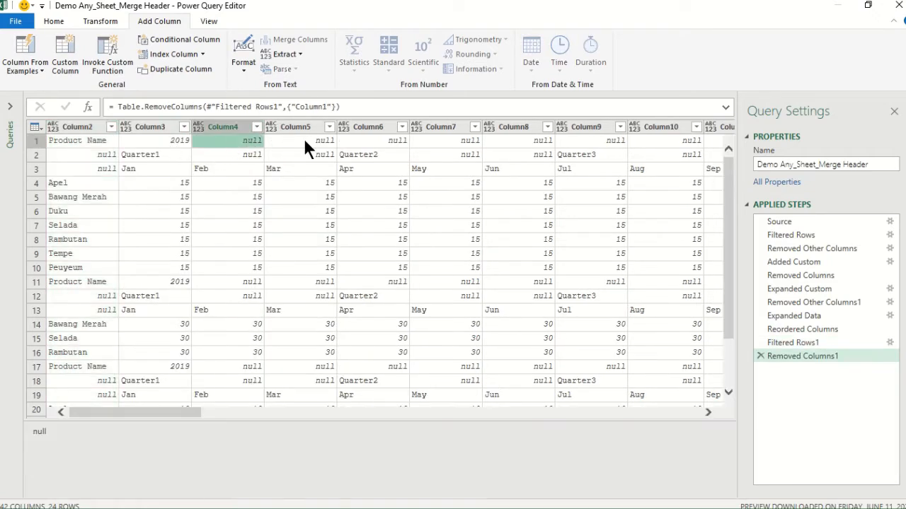
click(312, 140)
click(245, 153)
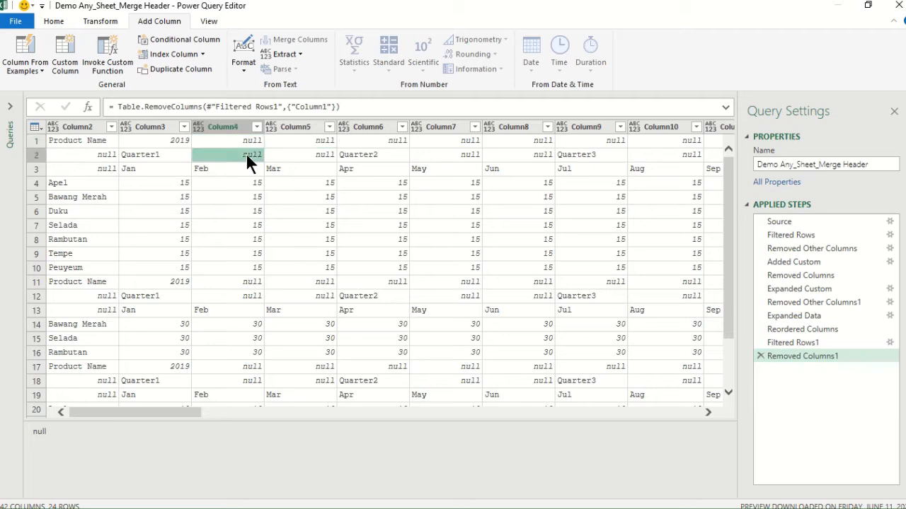
click(106, 23)
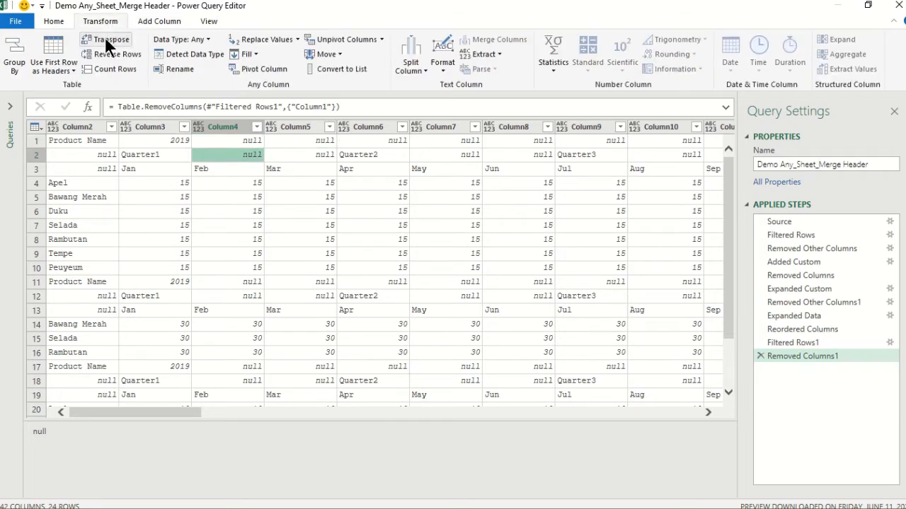
click(105, 41)
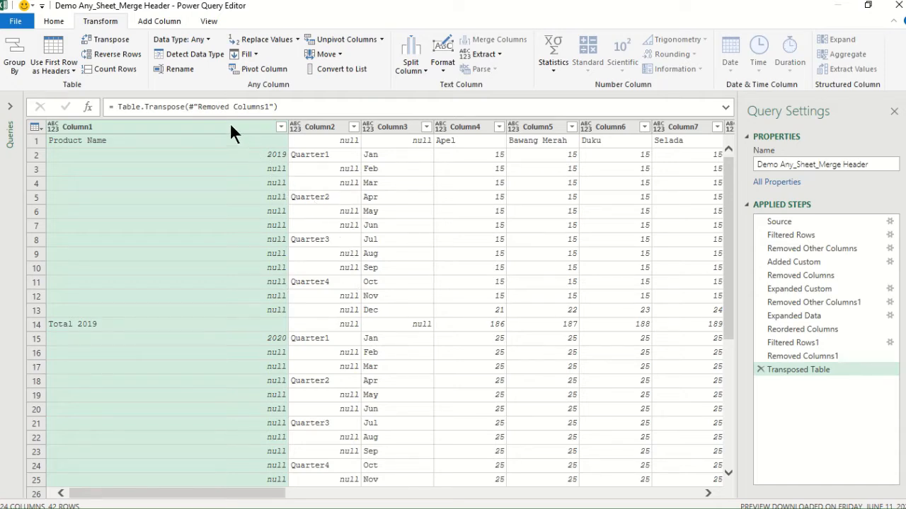
Fill down the year and quarter values in Column1 and Column2
ctrl+click(309, 123)
click(253, 54)
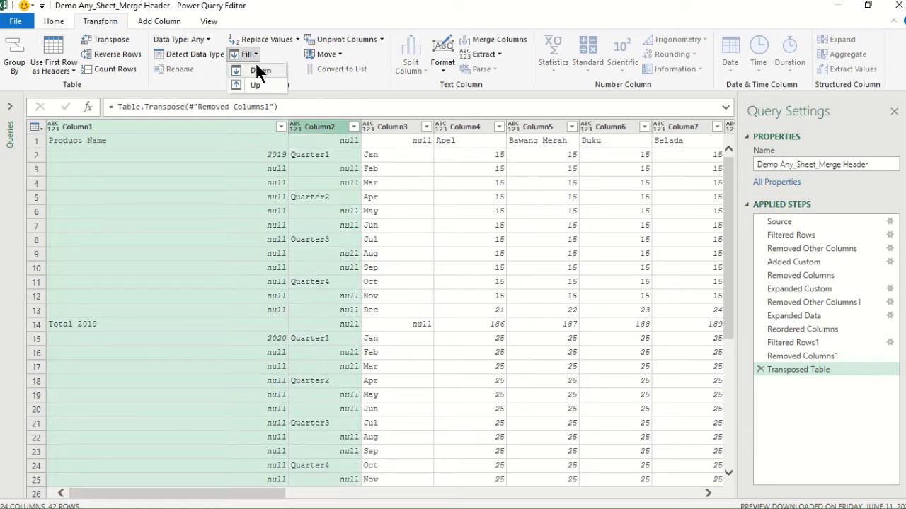
click(256, 64)
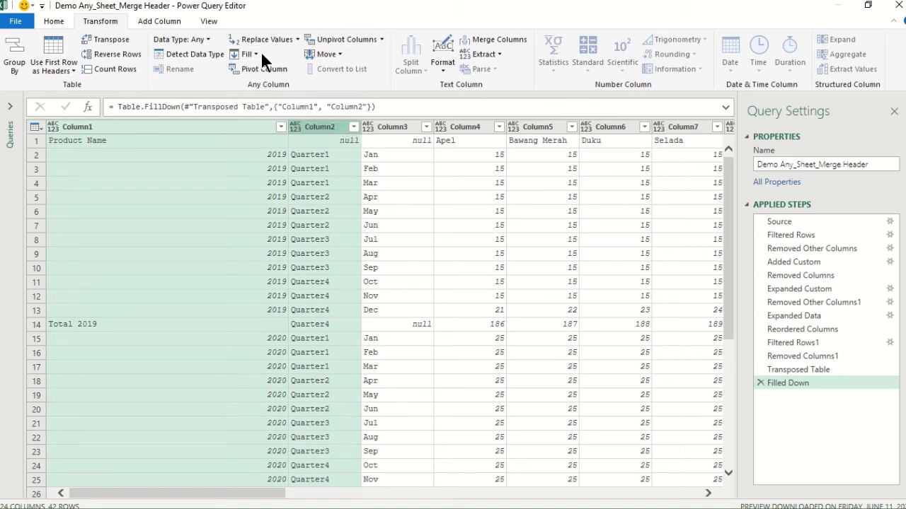
click(239, 128)
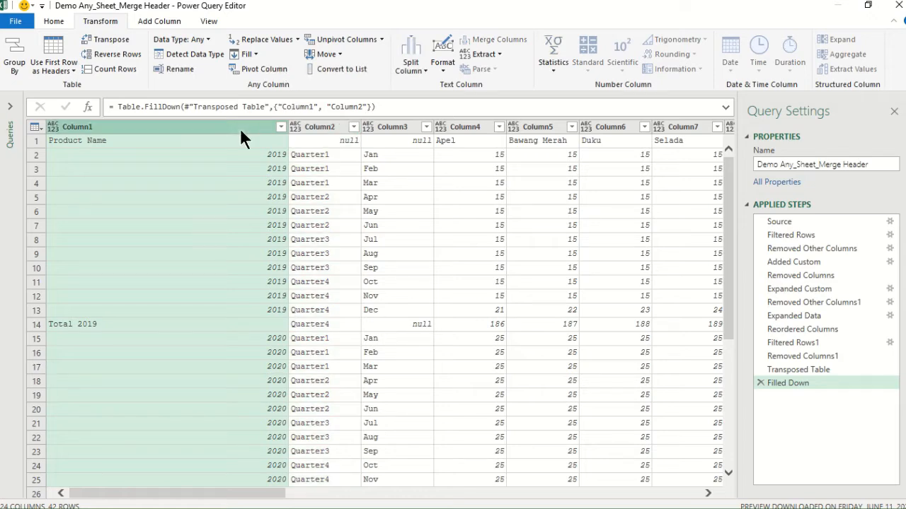
click(325, 128)
click(387, 127)
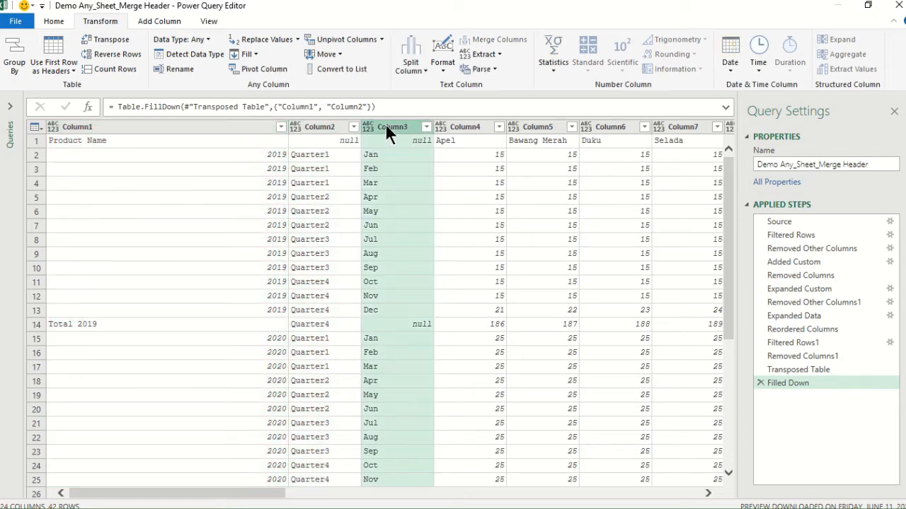
Merge Column1, Column2 and Column3 into one column, using a semicolon separator and the name Merged
click(234, 135)
ctrl+click(314, 127)
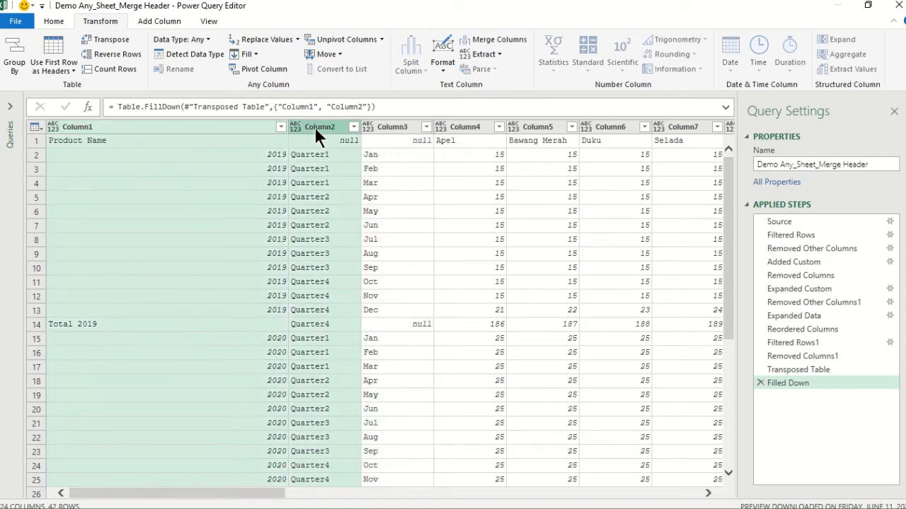
ctrl+click(388, 125)
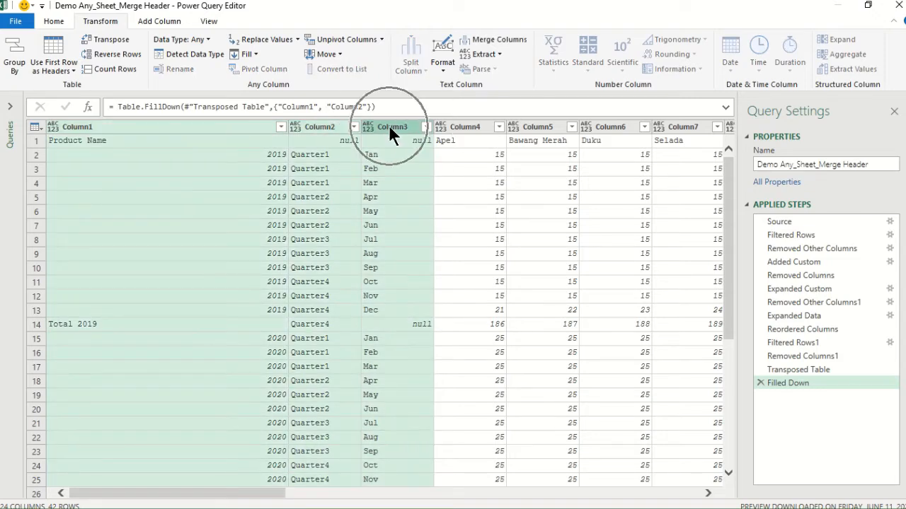
click(494, 39)
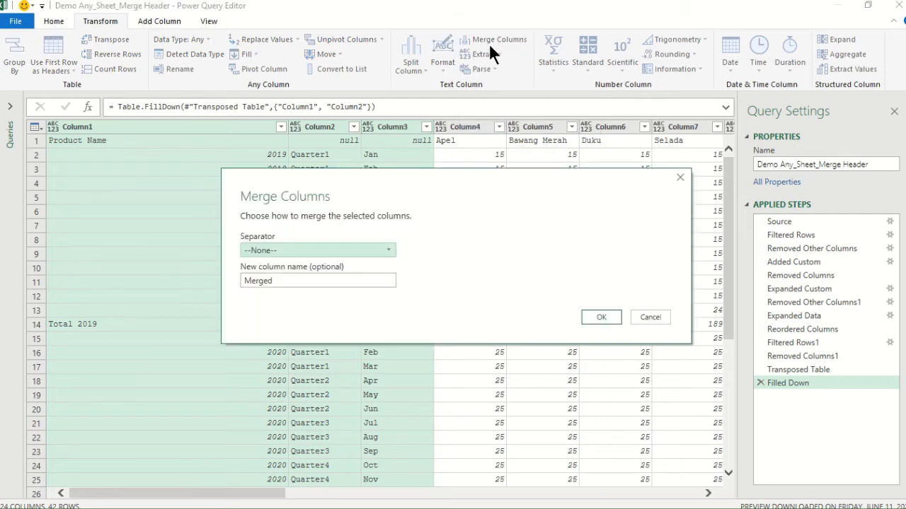
click(275, 252)
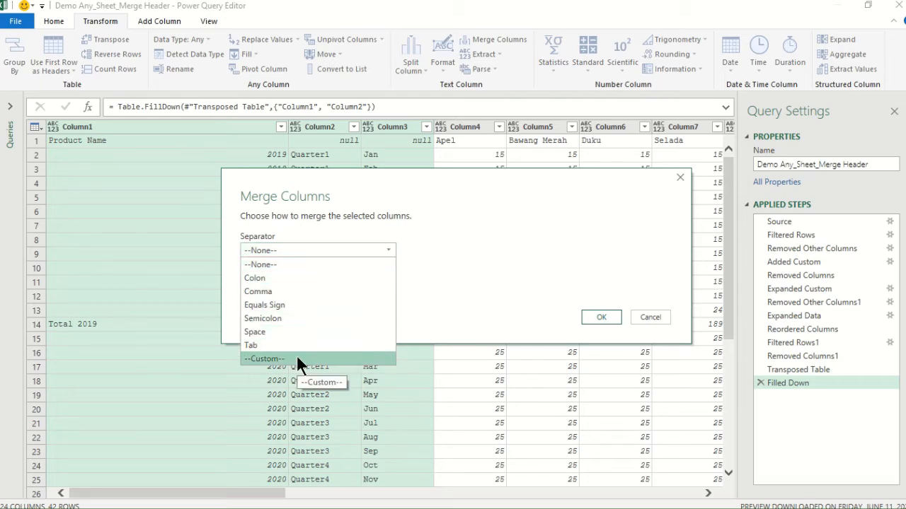
click(279, 318)
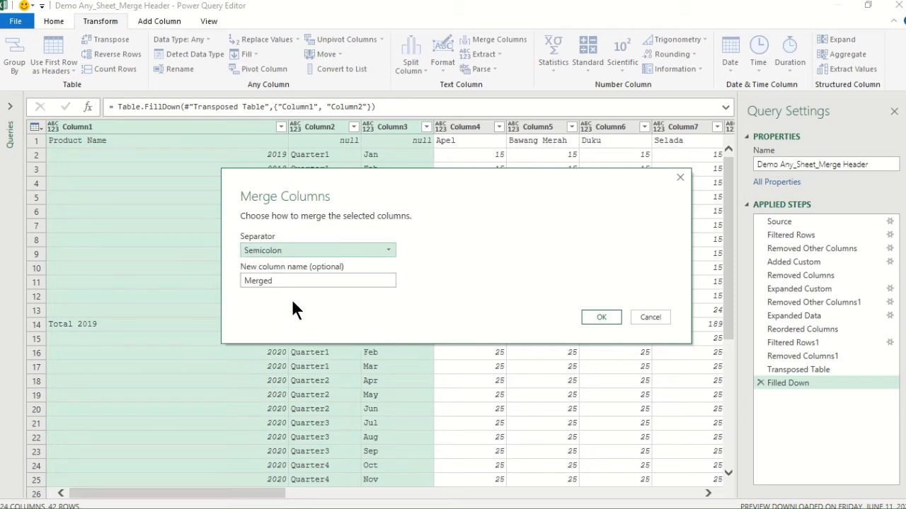
click(587, 317)
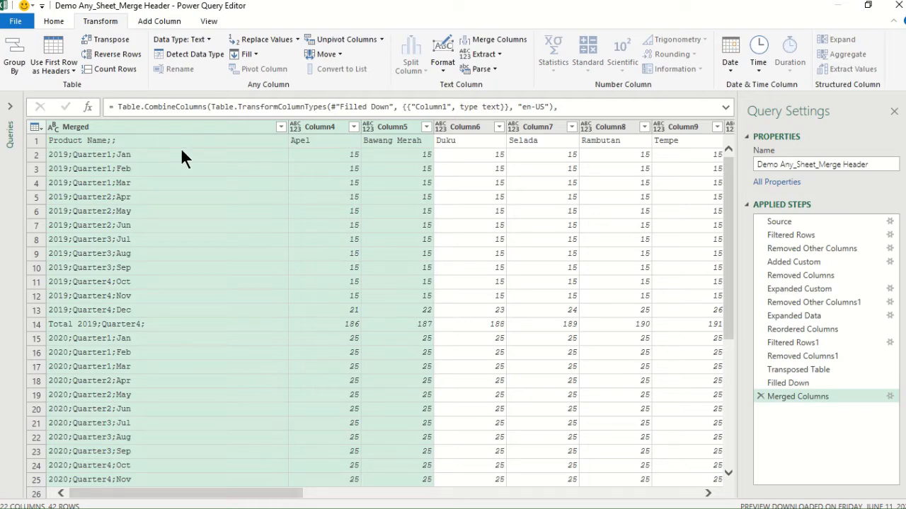
Try transposing the table back, compare it with the merged columns result, and delete the transpose step
click(110, 41)
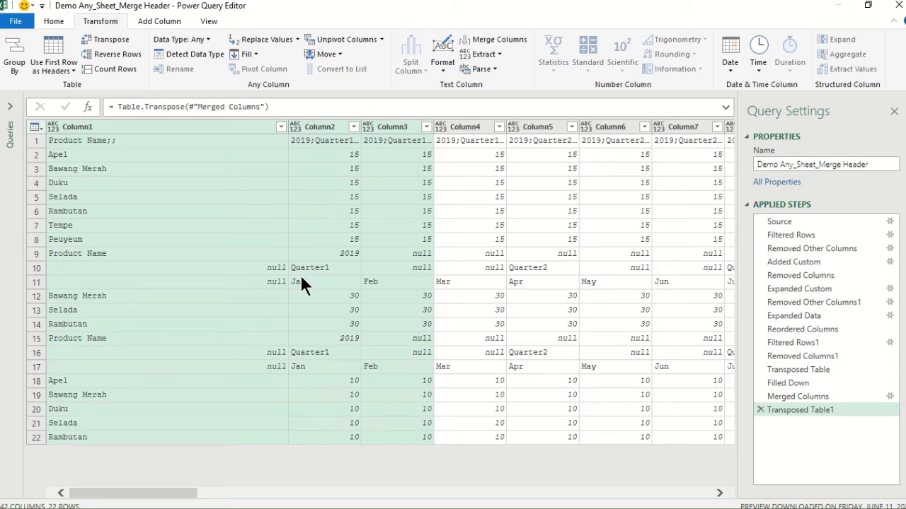
click(776, 396)
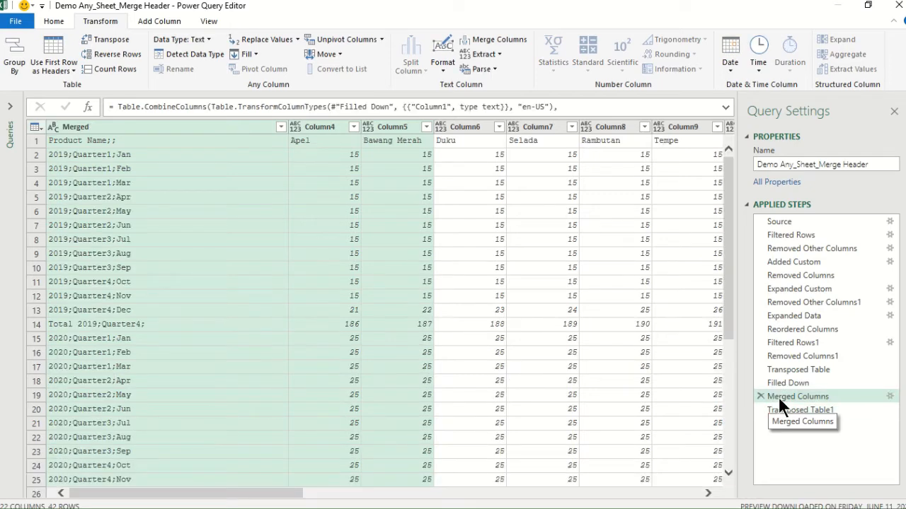
click(778, 410)
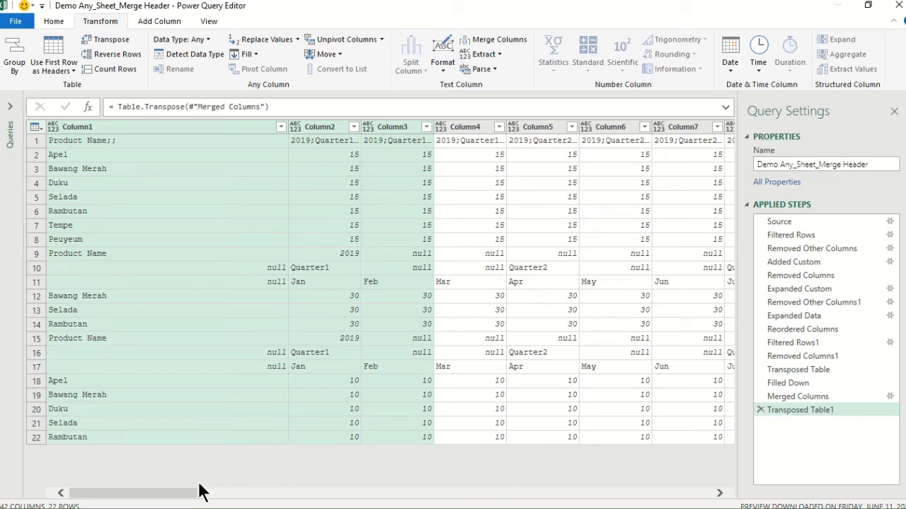
click(807, 395)
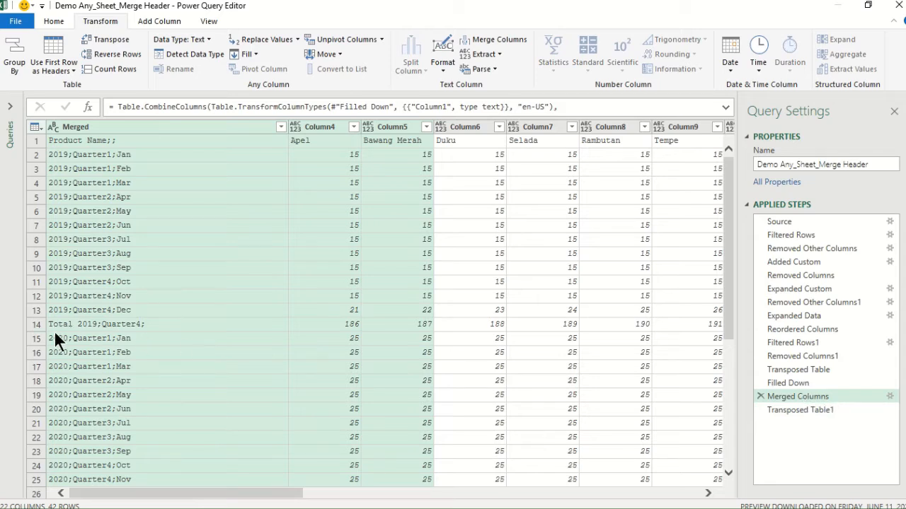
click(772, 408)
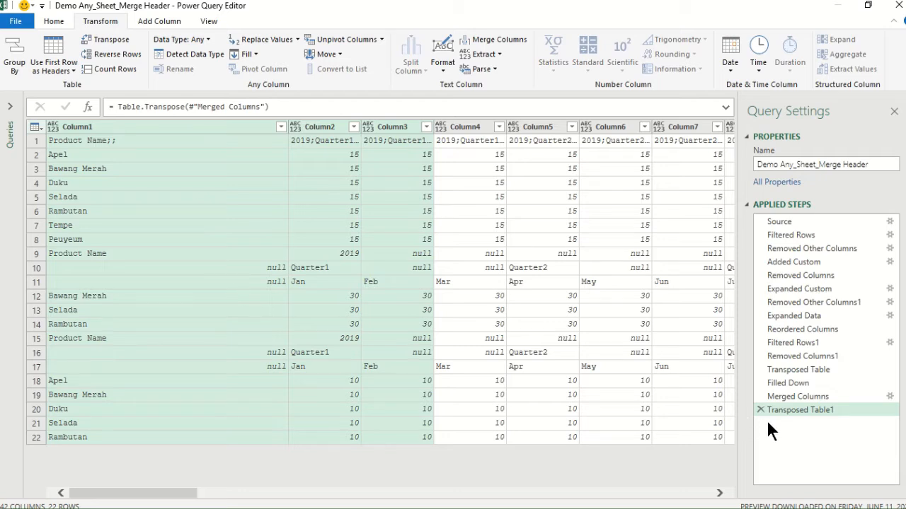
click(760, 409)
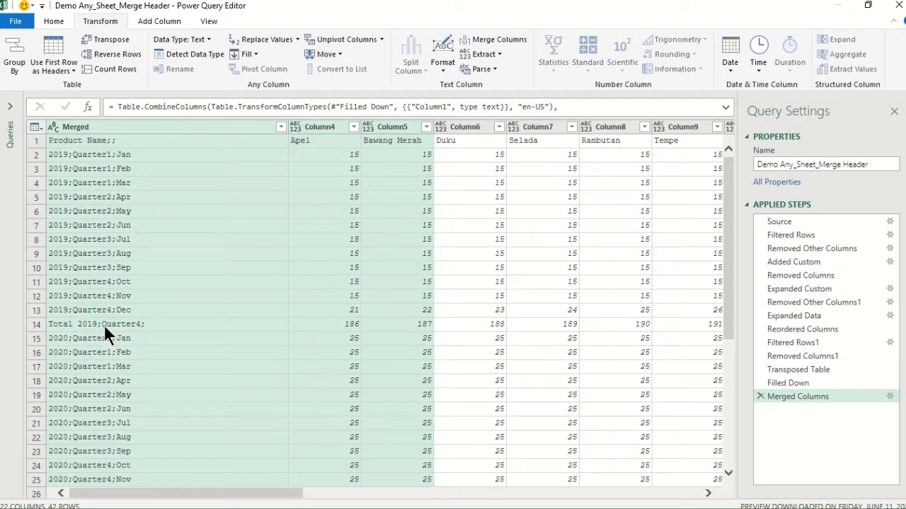
Filter the Merged column to keep only rows that do not contain "Total"
click(281, 127)
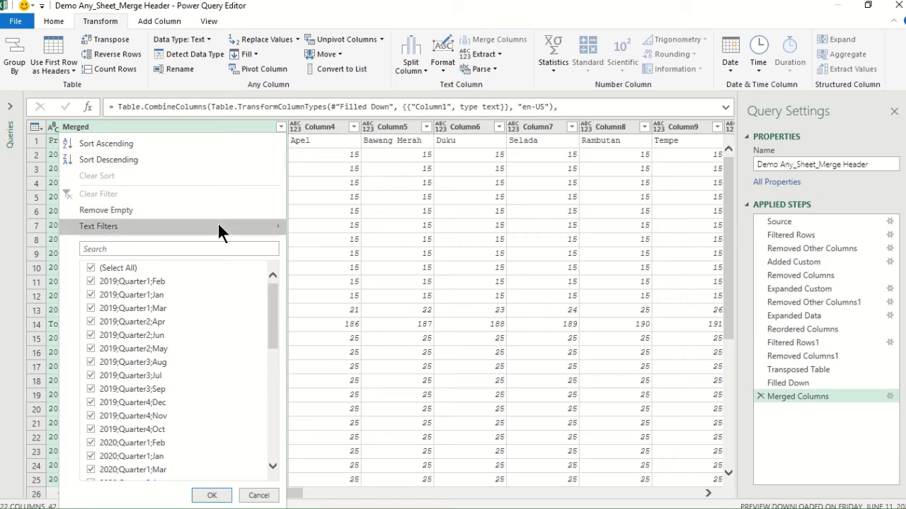
mouse_move(218, 226)
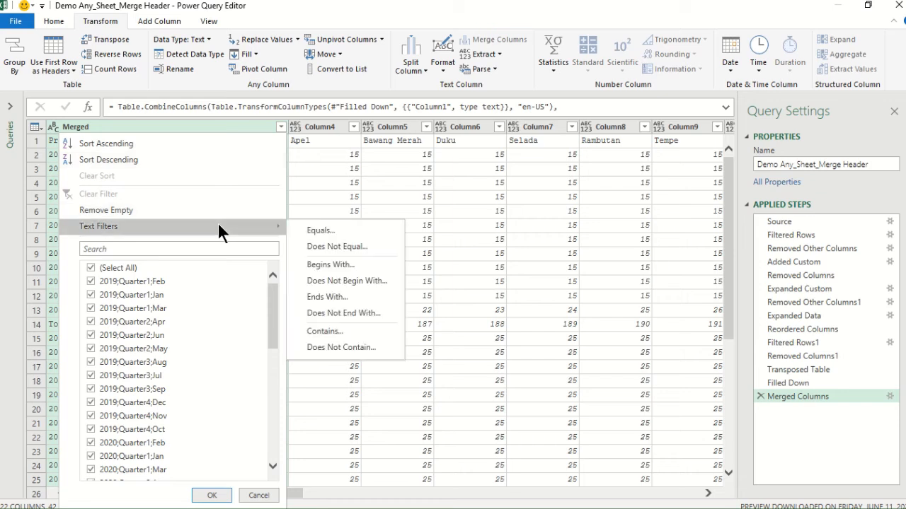
click(335, 347)
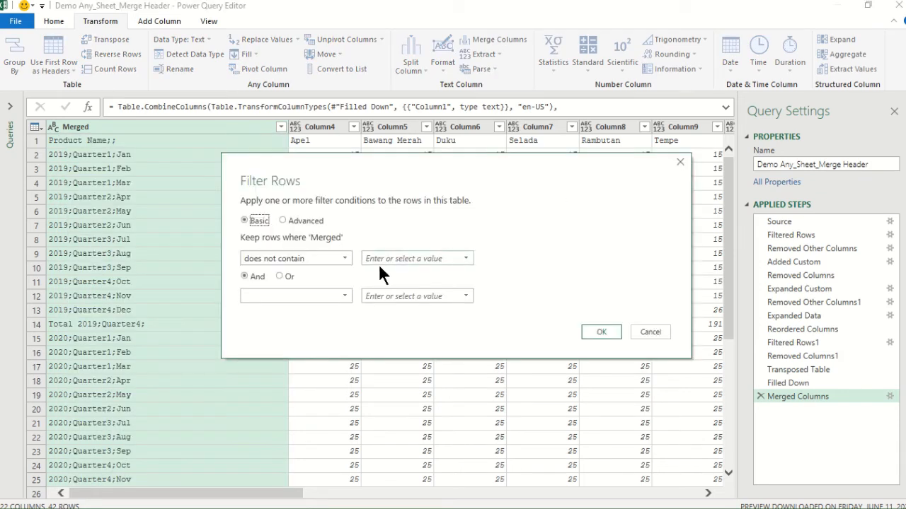
click(380, 259)
text(Total)
click(601, 333)
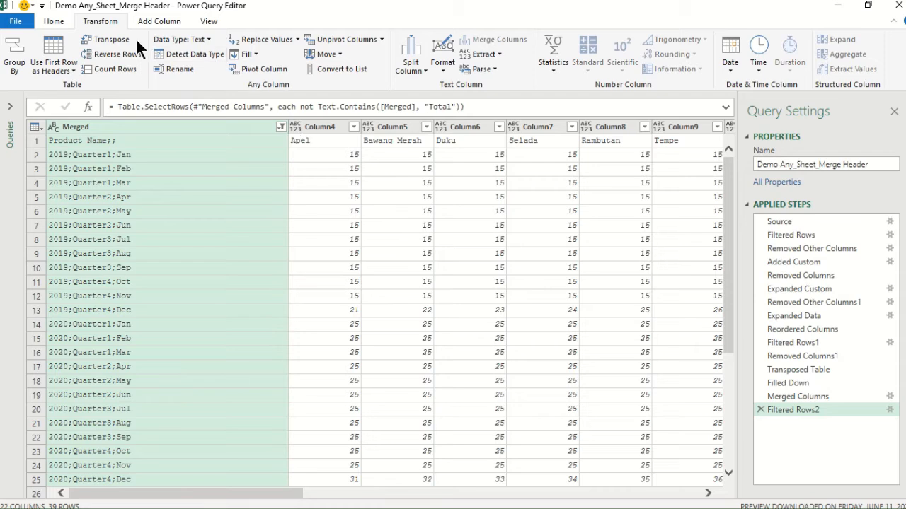
Transpose the filtered table back and examine the combined header values in its first row
click(116, 36)
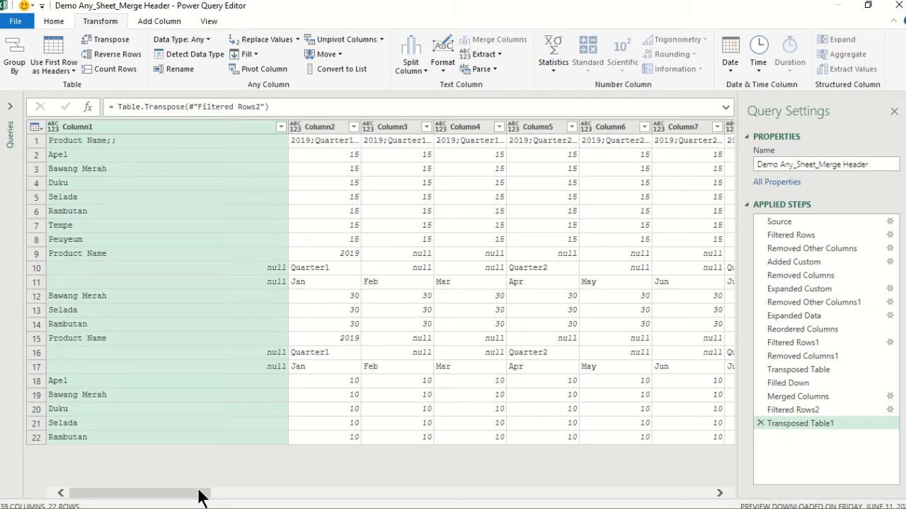
drag(198, 495, 701, 495)
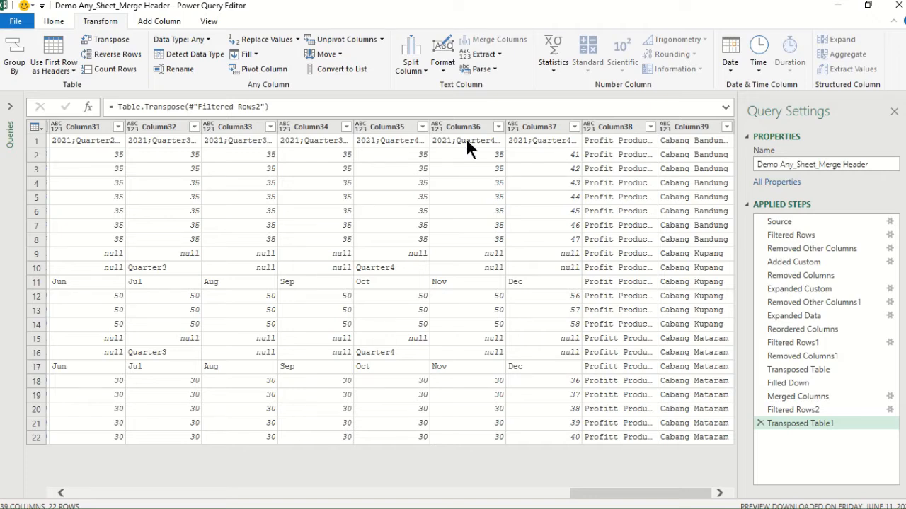
click(34, 141)
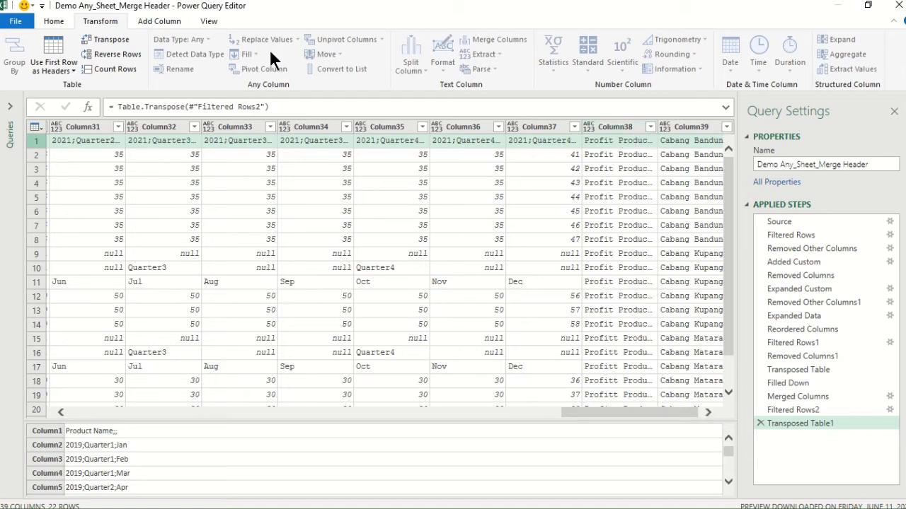
click(166, 22)
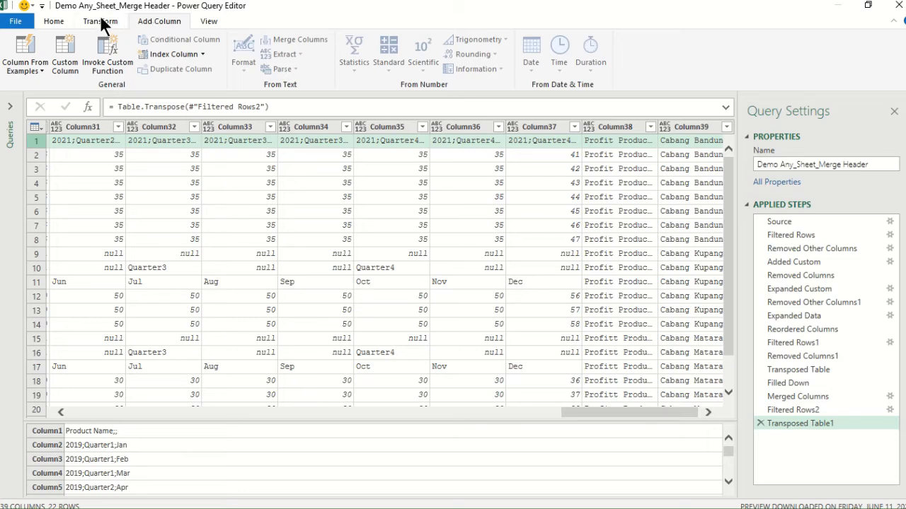
click(613, 128)
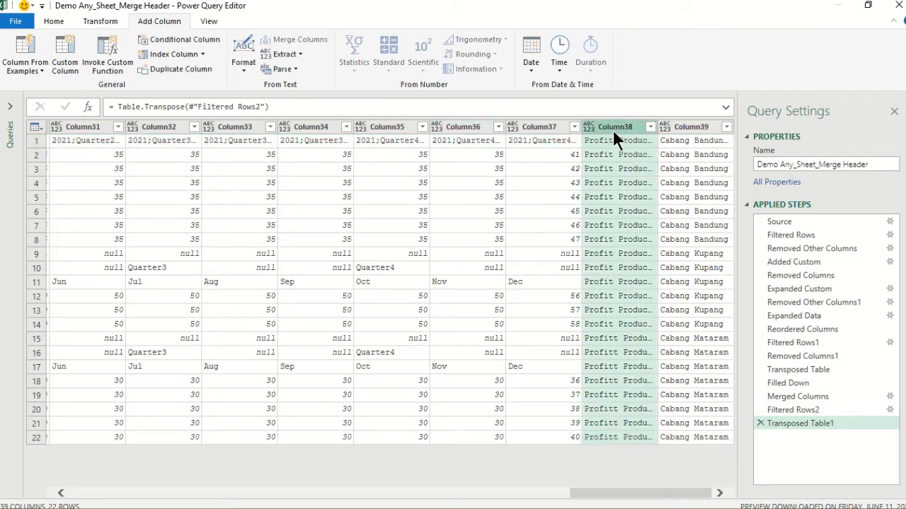
click(164, 39)
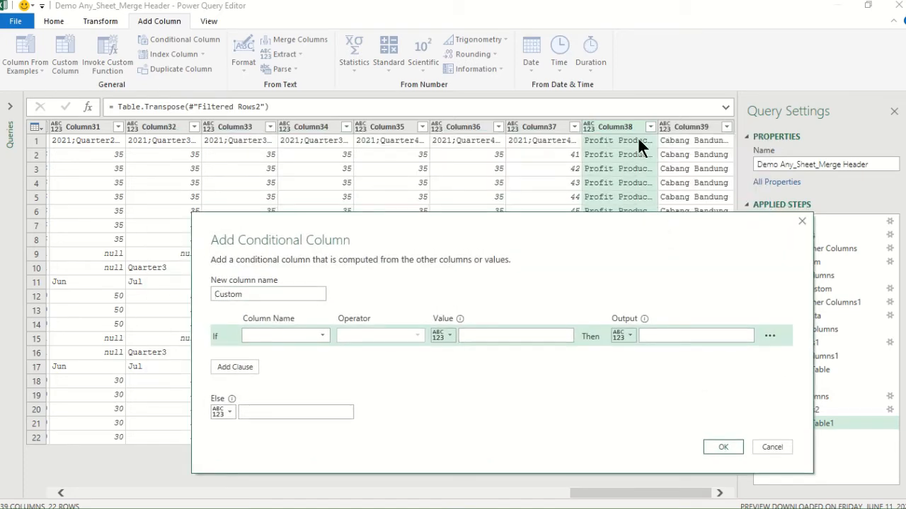
double_click(260, 293)
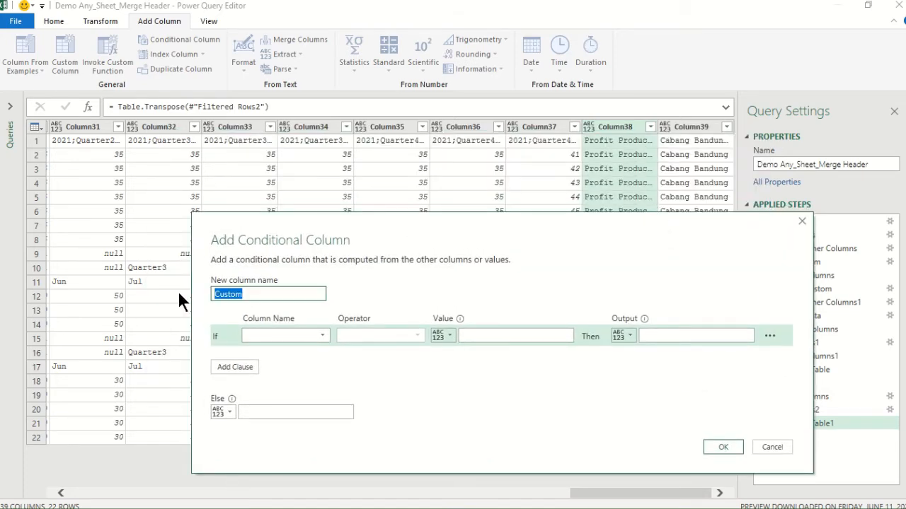
text(File Name)
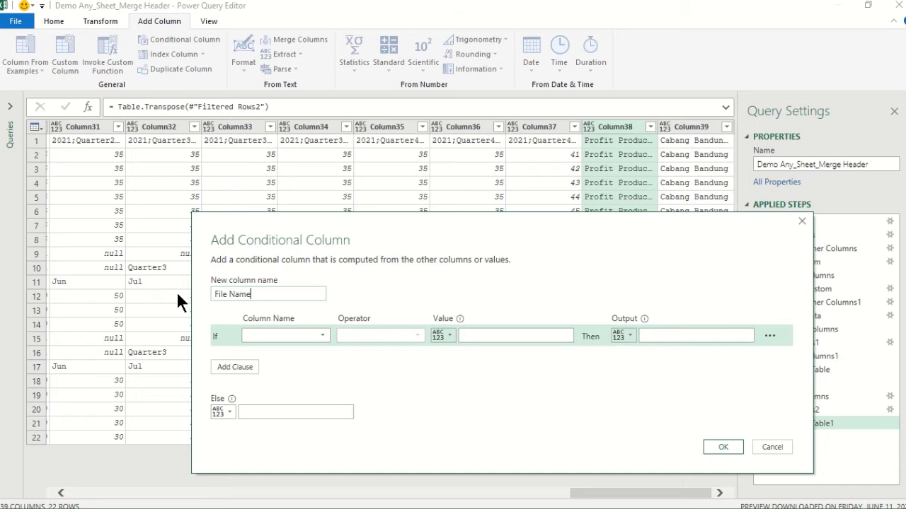
click(268, 338)
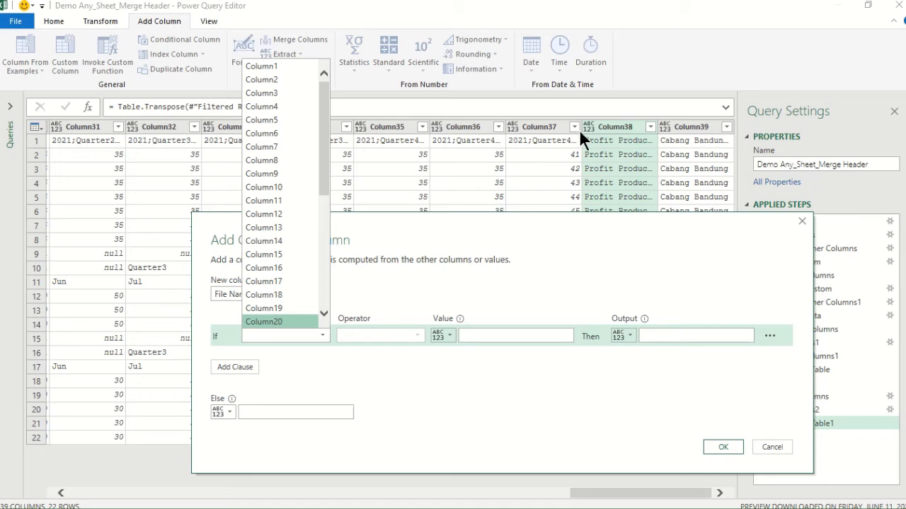
click(772, 447)
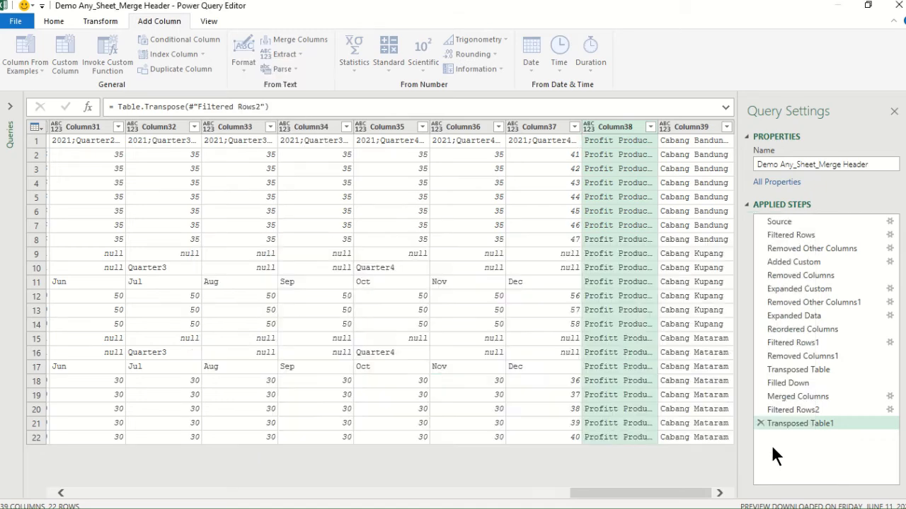
Check the first header cell in Column1 and start a conditional column named "File Name"
drag(603, 499, 56, 496)
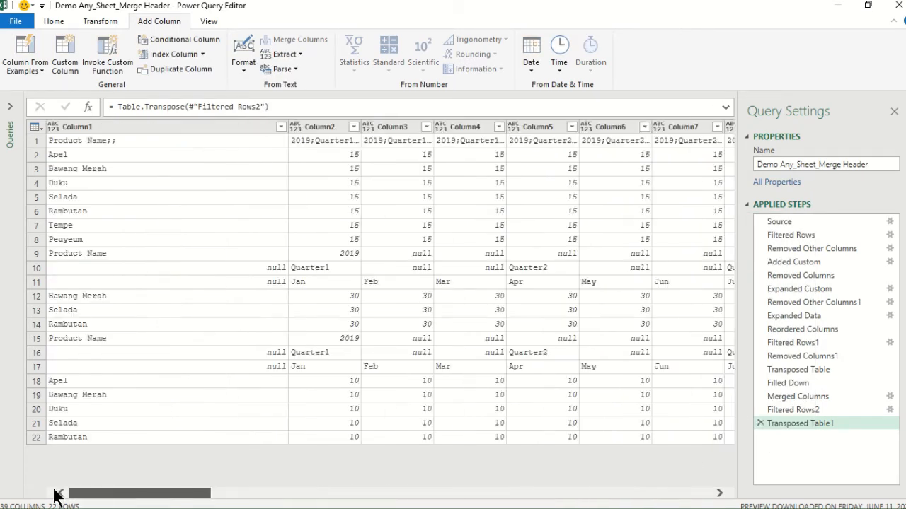
click(116, 141)
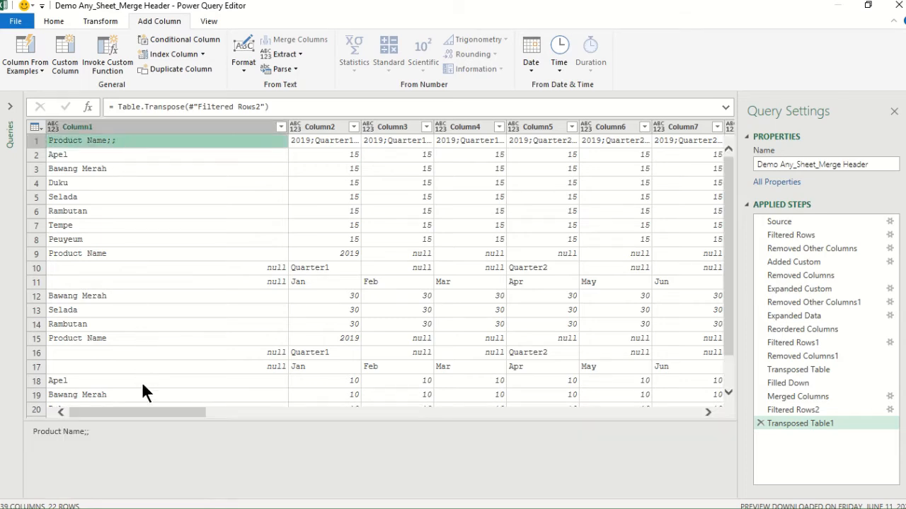
drag(151, 416, 680, 458)
click(596, 126)
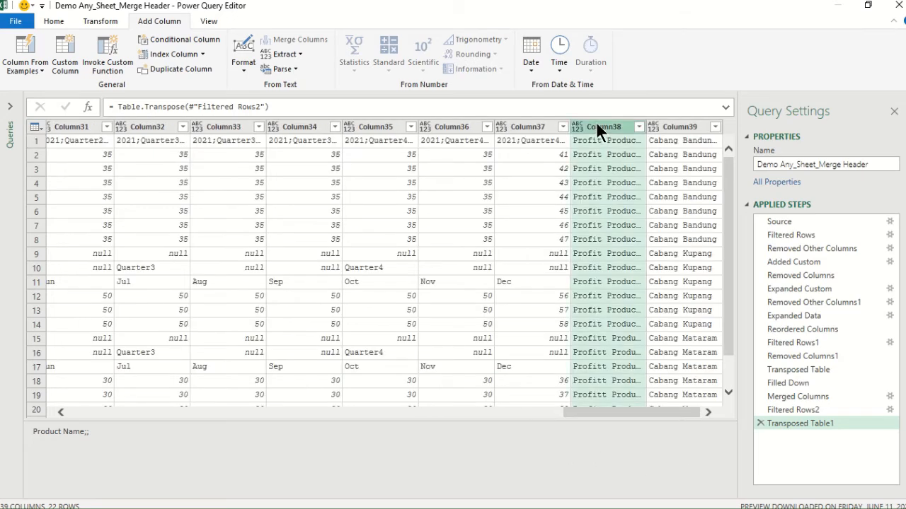
click(185, 38)
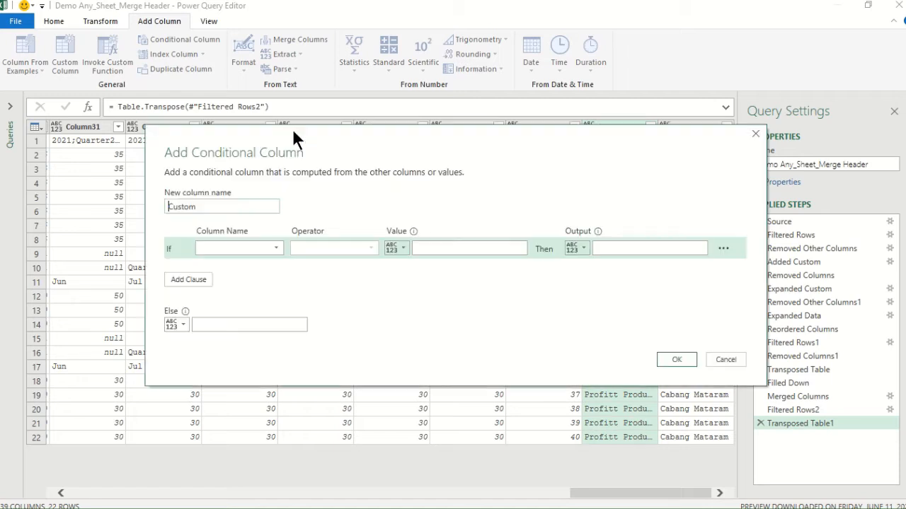
key(ctrl+a)
text(File Name)
Set the File Name column's condition to Column1 contains "Product"
click(250, 252)
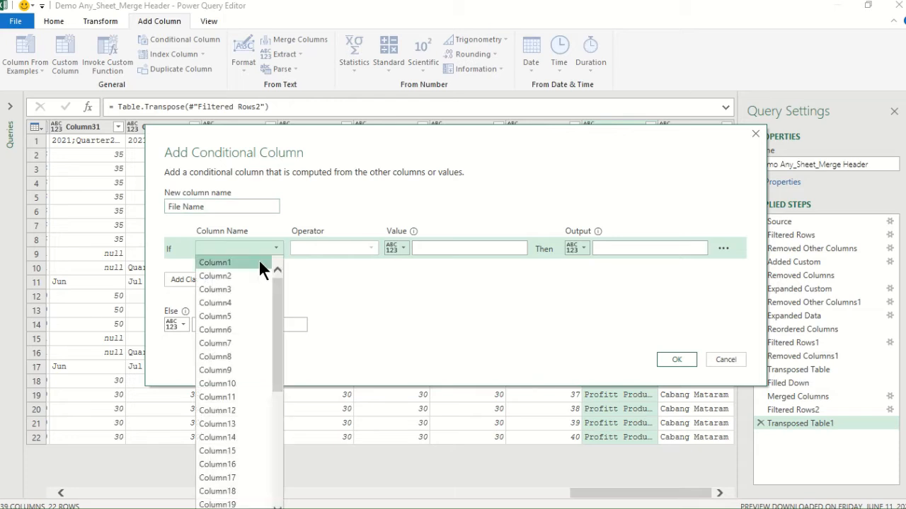
click(245, 263)
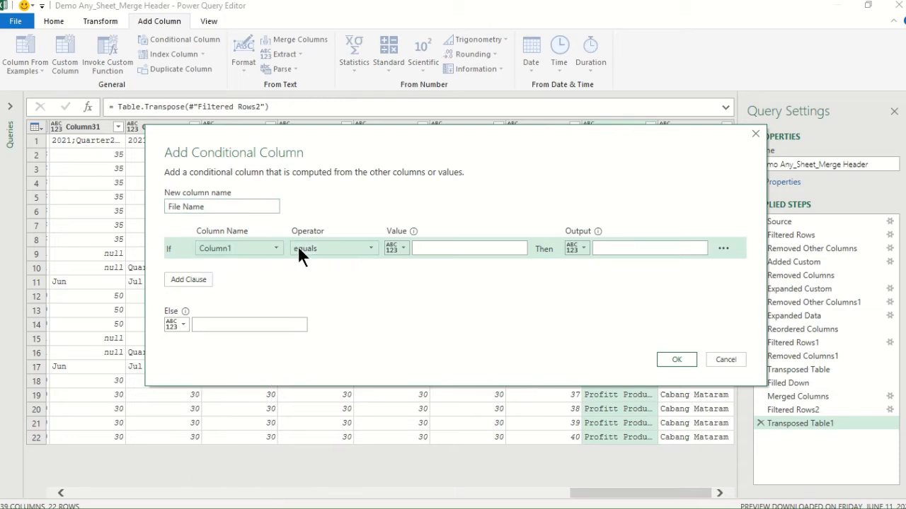
click(319, 255)
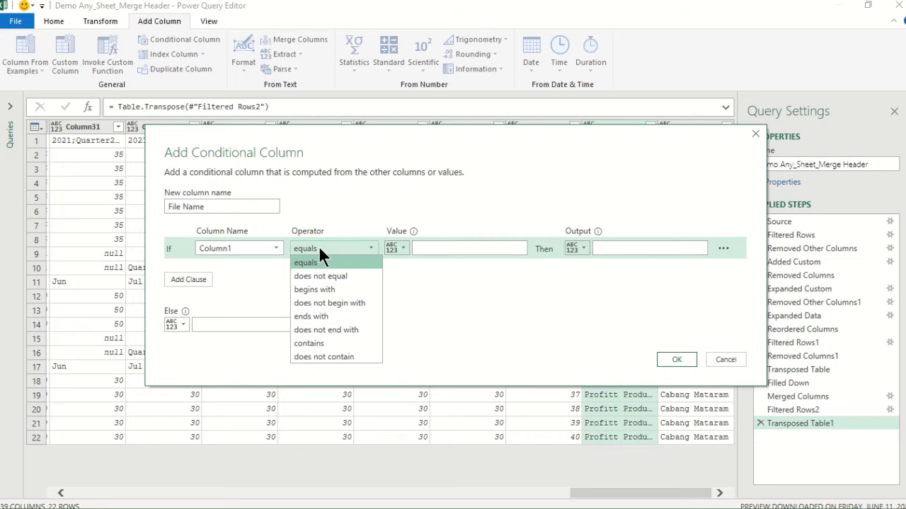
click(344, 343)
drag(494, 138, 508, 307)
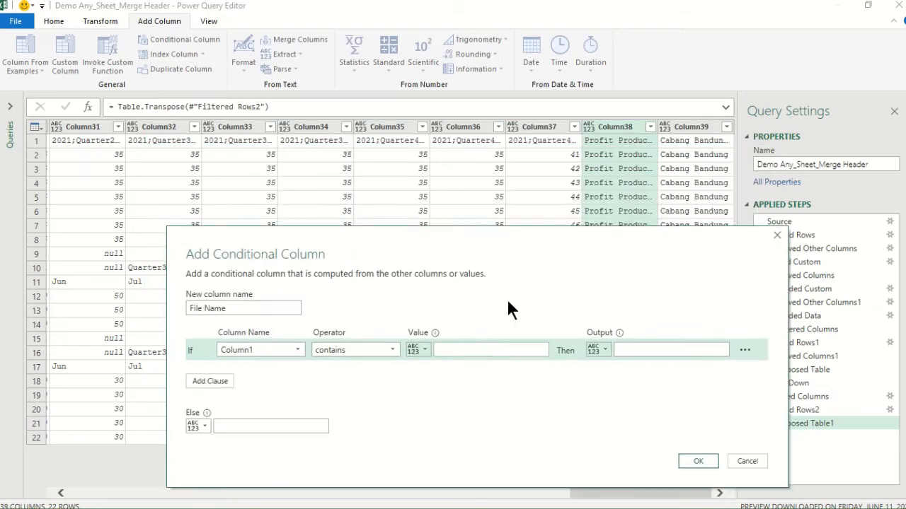
text(Product)
Have the File Name column return Column1 when the condition is met, otherwise Column38, and create it
click(598, 350)
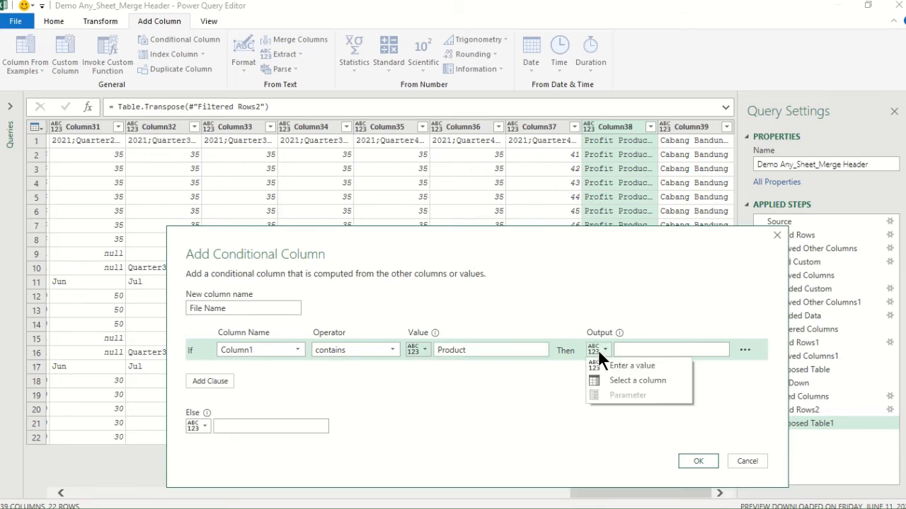
click(624, 379)
click(644, 346)
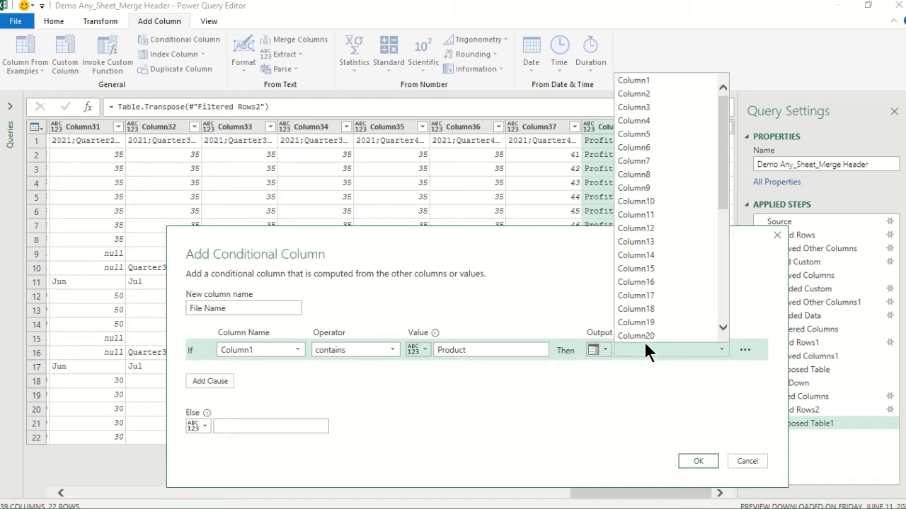
click(659, 79)
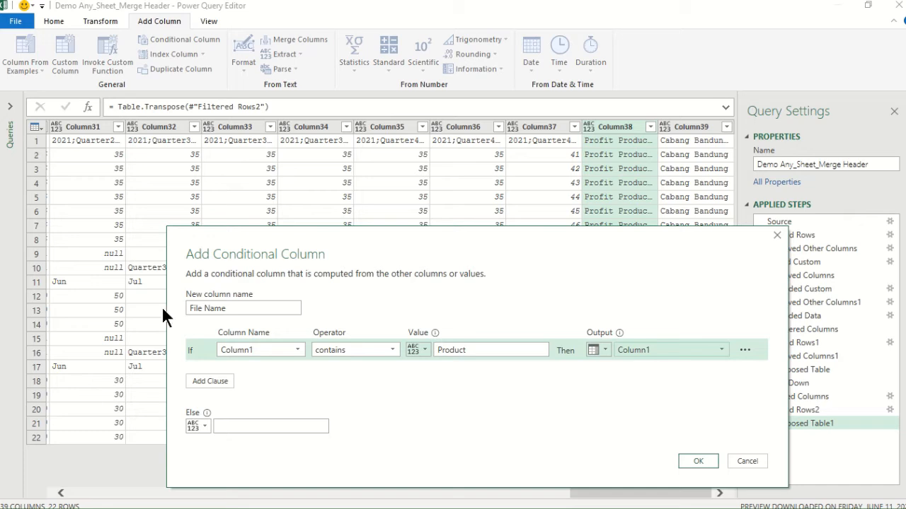
click(203, 424)
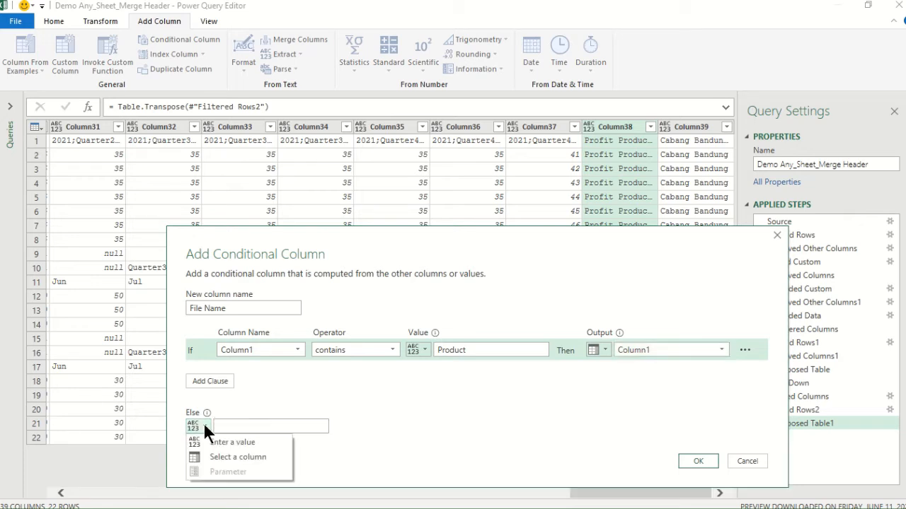
click(235, 457)
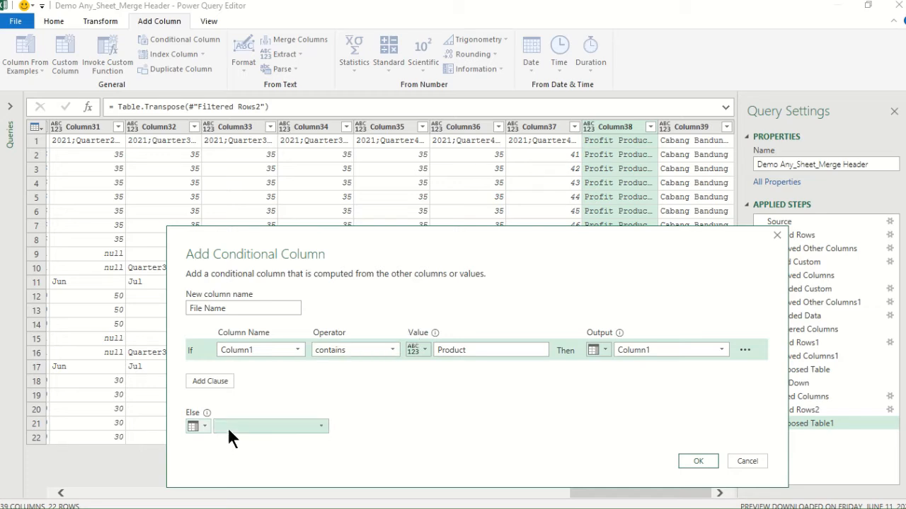
click(319, 426)
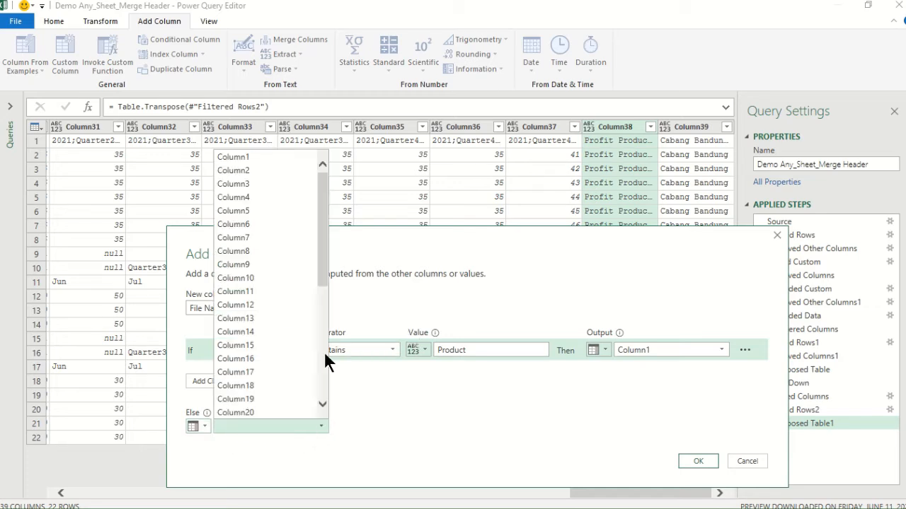
drag(323, 258, 322, 373)
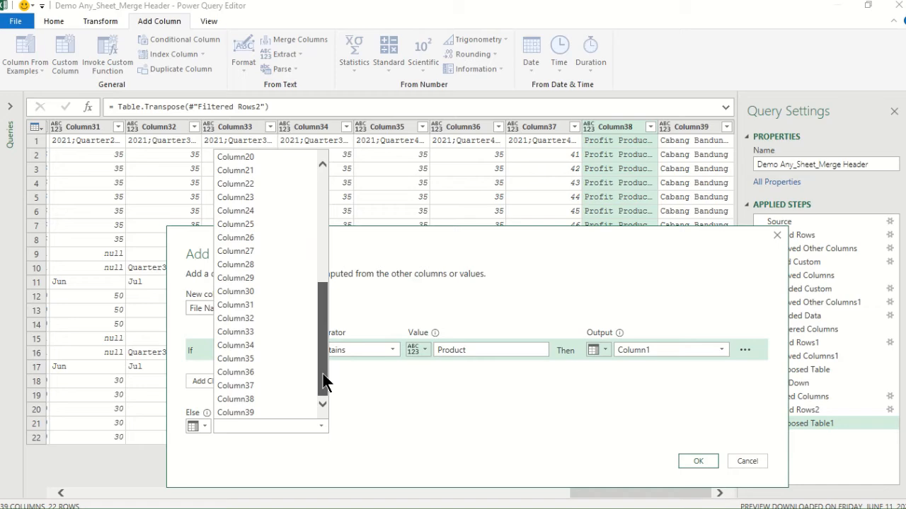
click(269, 402)
click(697, 462)
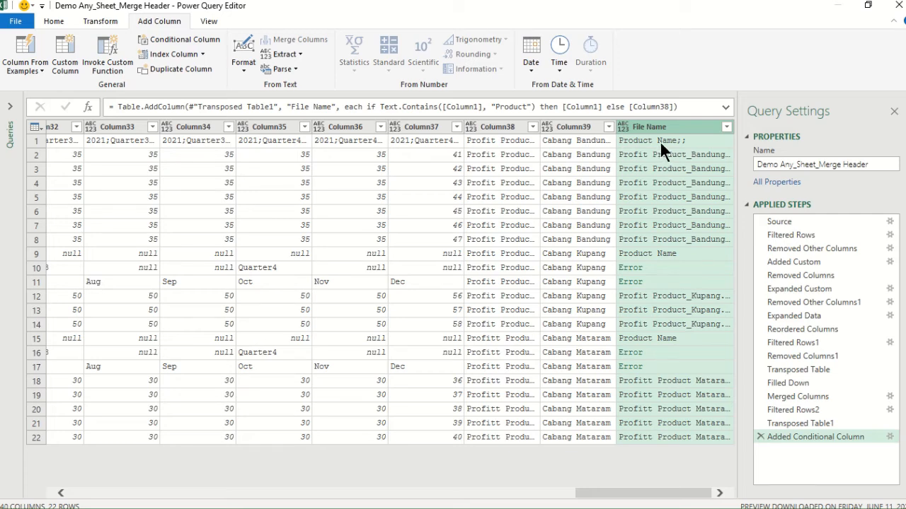
Check the first cell of Column38 and start another conditional column named "Sheet Name"
click(501, 140)
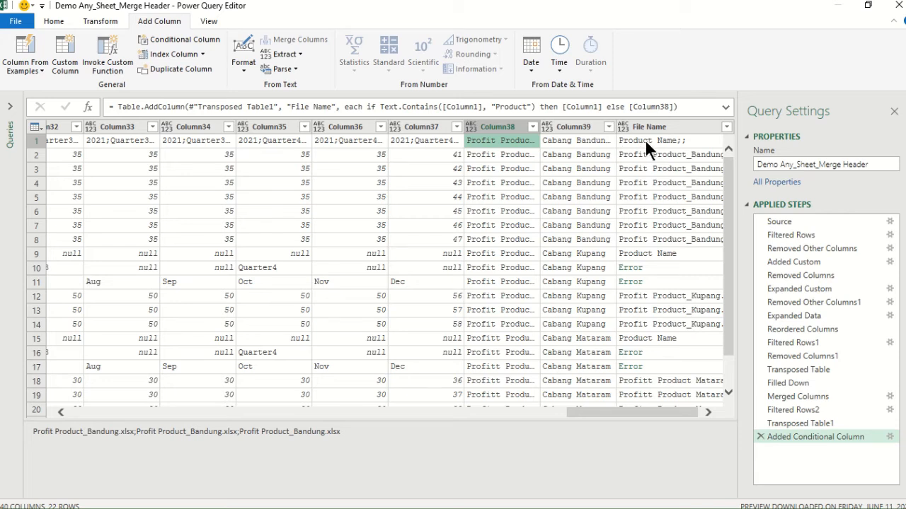
click(569, 125)
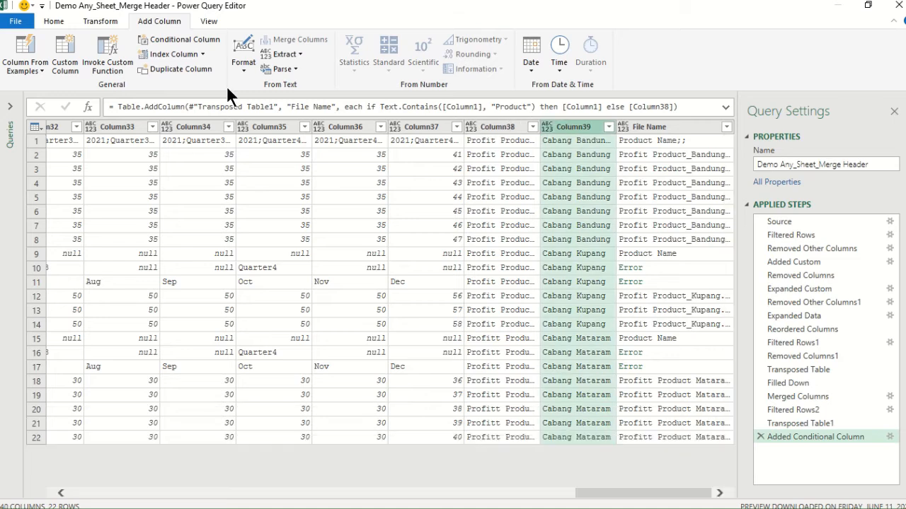
click(160, 39)
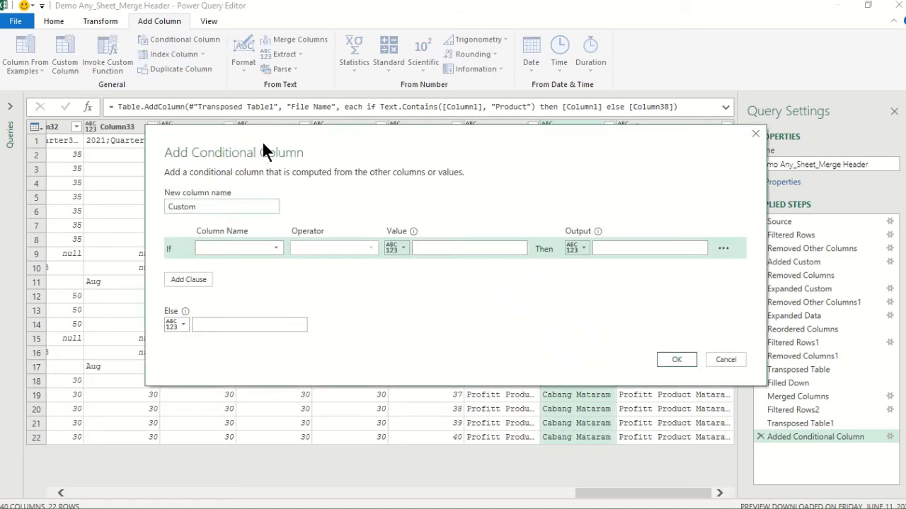
drag(217, 263, 161, 257)
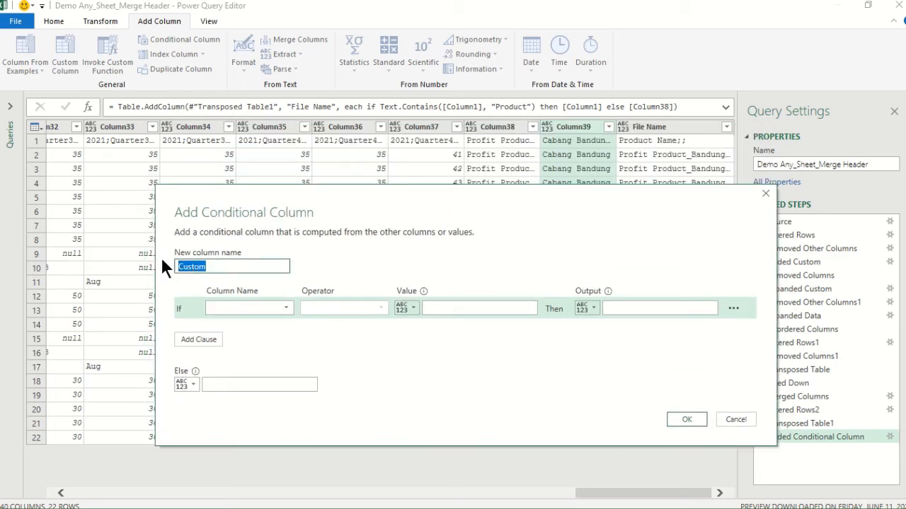
text(ash)
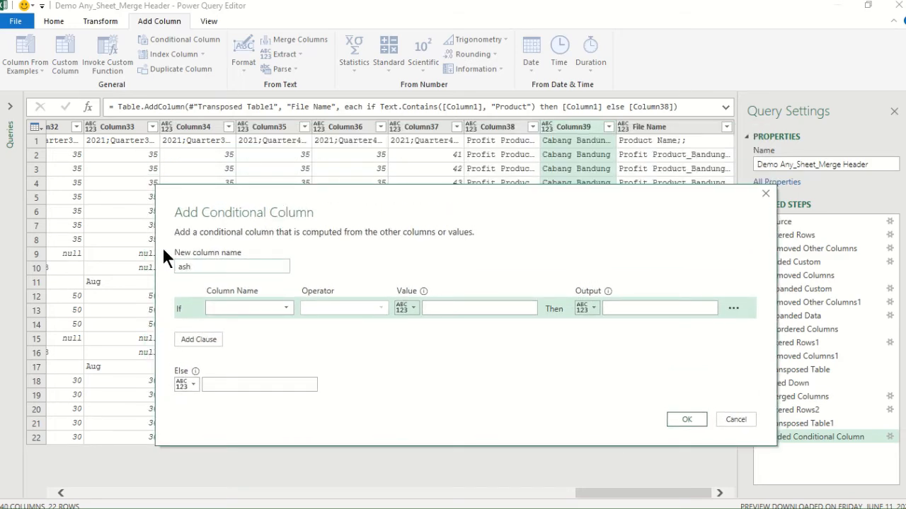
text(Sheet Name)
click(249, 303)
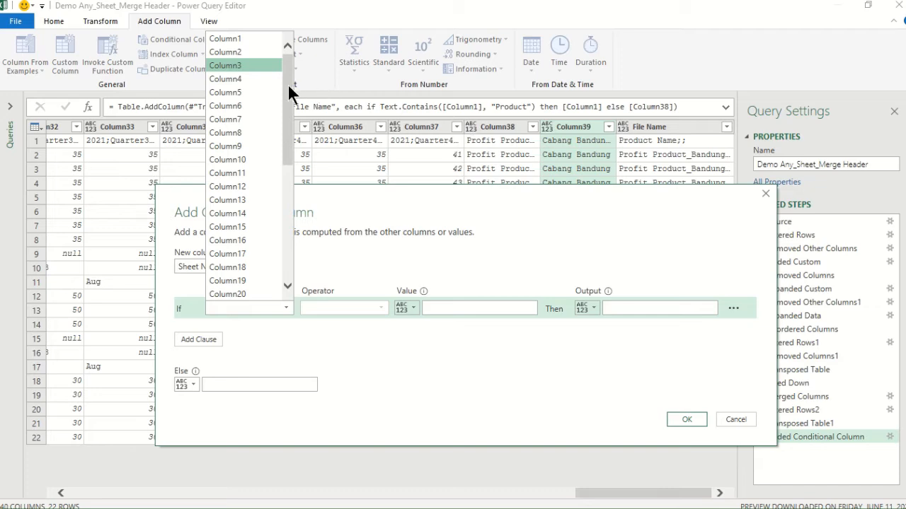
drag(287, 83, 285, 233)
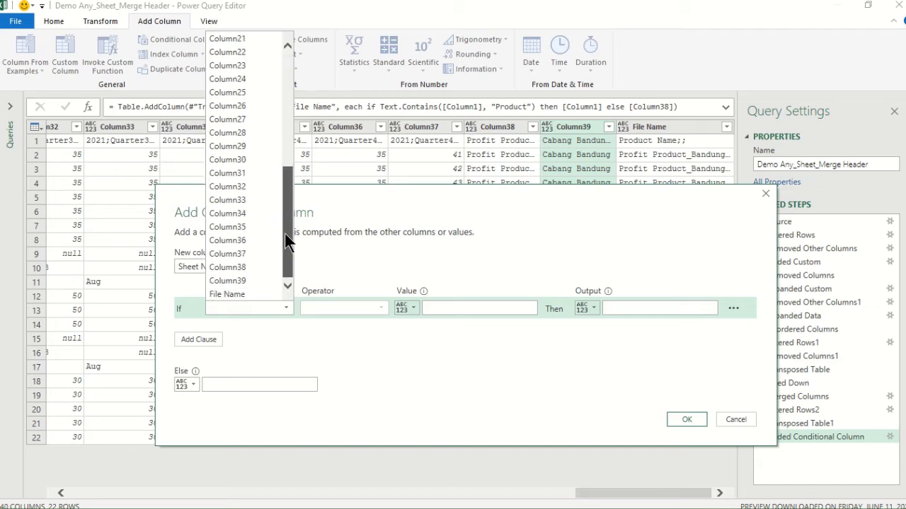
click(242, 255)
click(379, 305)
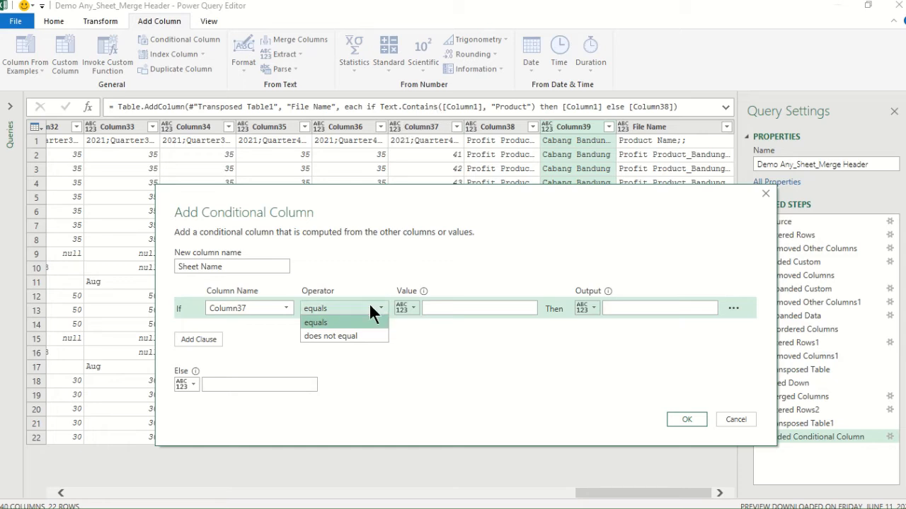
Set the Sheet Name column's condition to Column1 contains "Product"
click(283, 304)
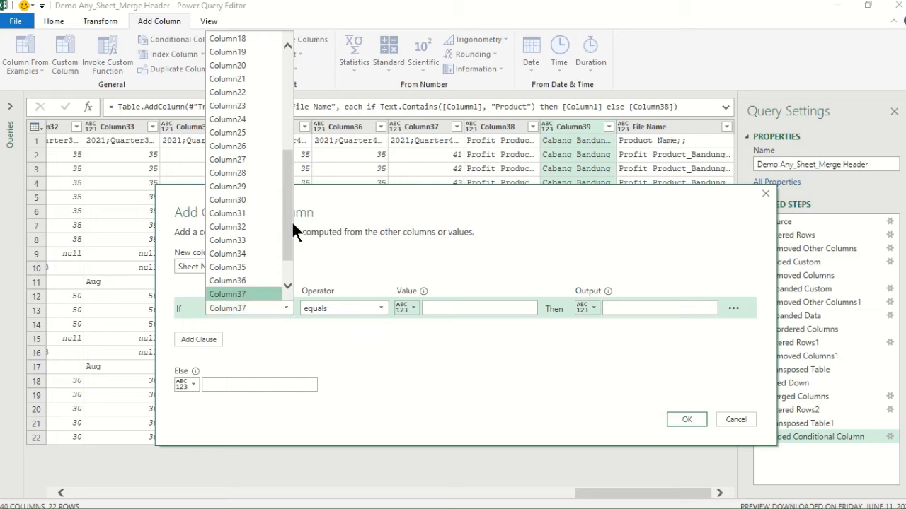
drag(291, 221, 291, 104)
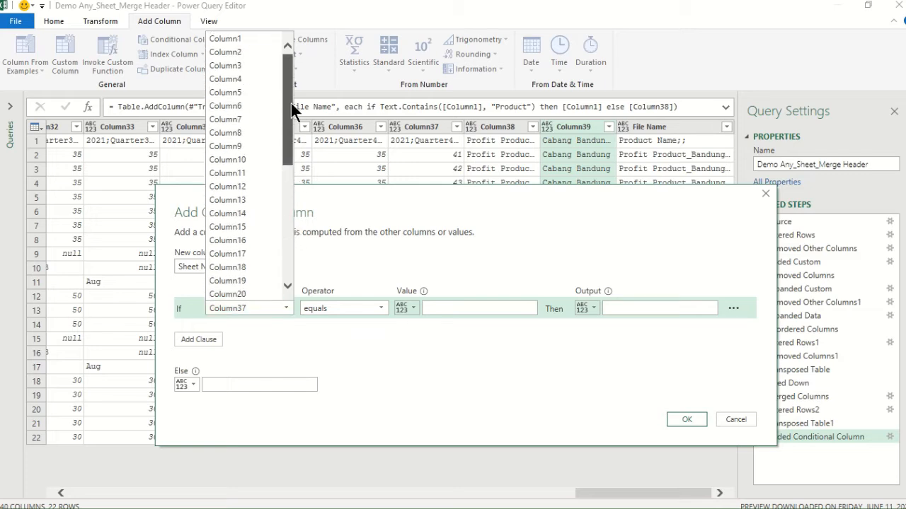
click(247, 39)
click(378, 308)
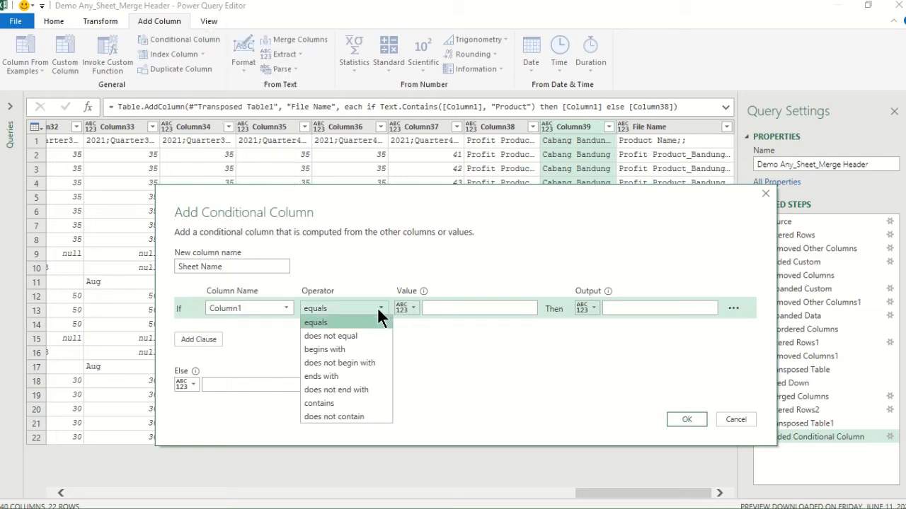
click(353, 404)
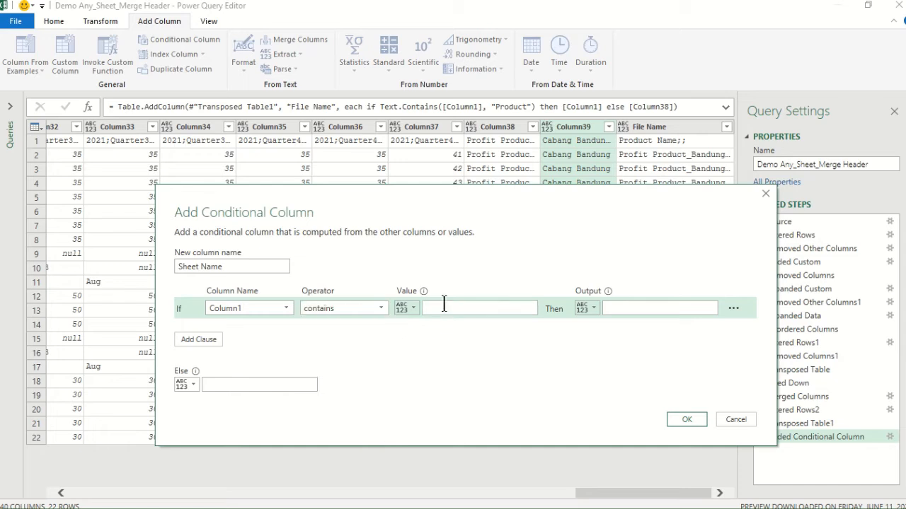
click(444, 308)
text(Product)
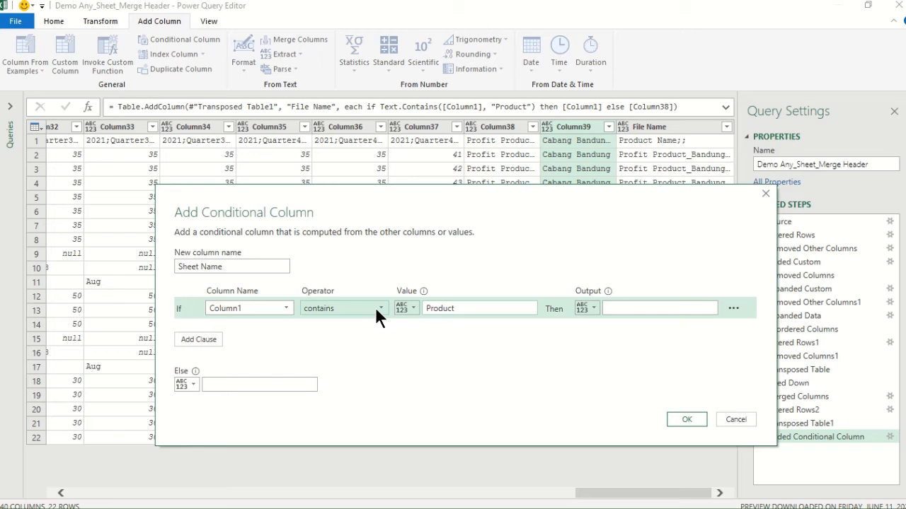
Have the Sheet Name column return Column1 when the condition is met, otherwise Column39, and create it
click(588, 309)
click(610, 340)
click(620, 308)
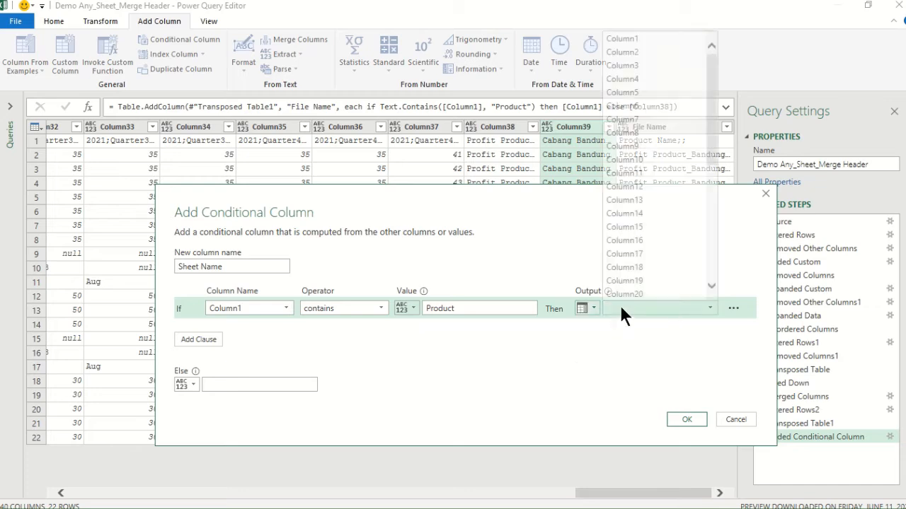
click(649, 37)
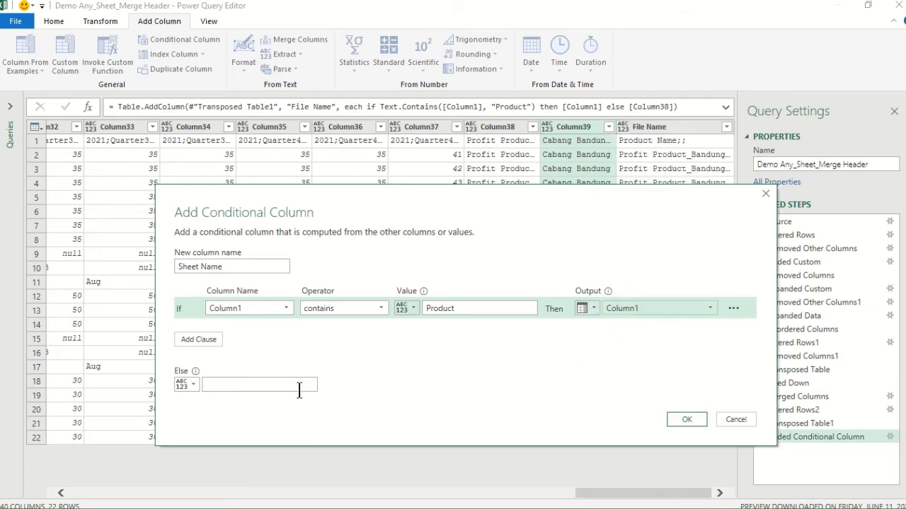
click(182, 383)
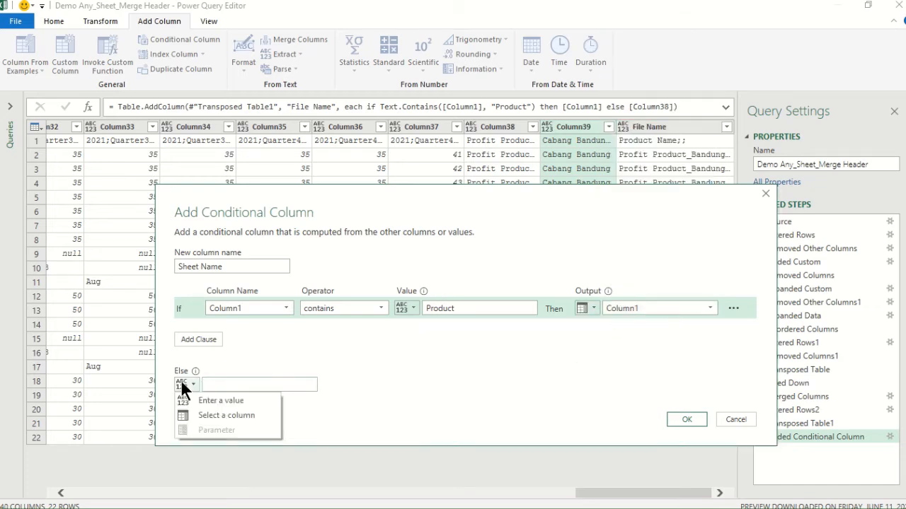
click(214, 414)
click(220, 385)
scroll(261, 361, down, 5)
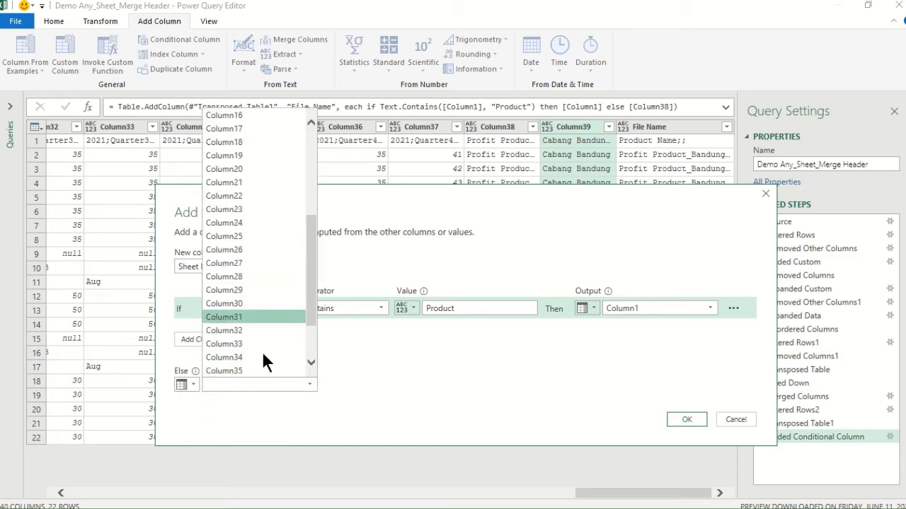
scroll(262, 360, down, 4)
click(246, 351)
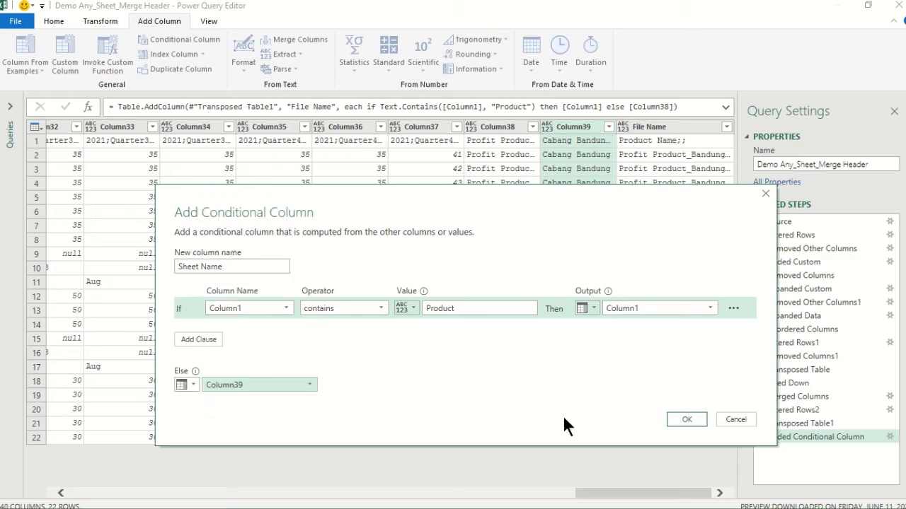
click(680, 420)
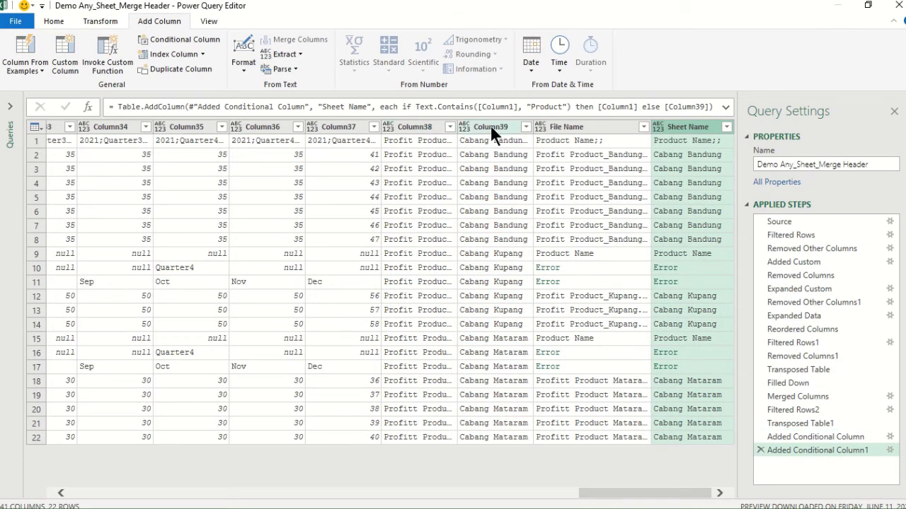
Remove the original Column38 and Column39 from the table
click(416, 125)
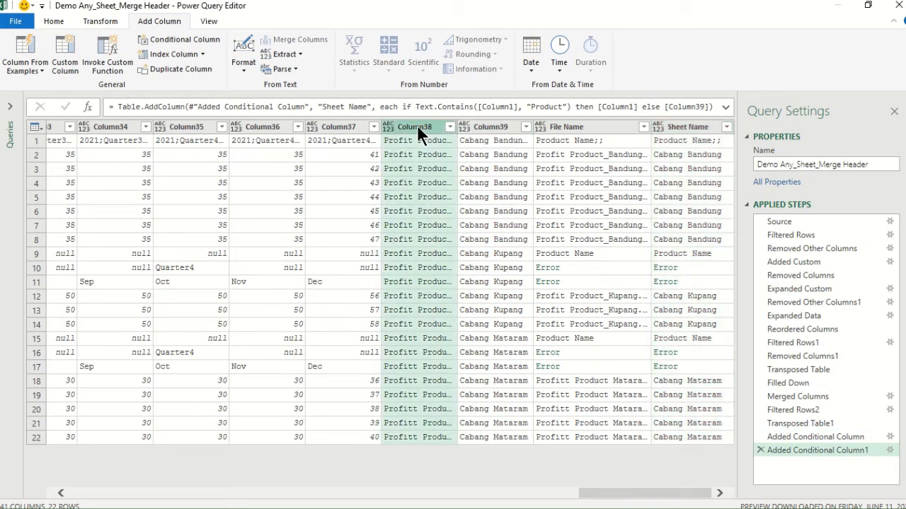
ctrl+click(482, 126)
right_click(482, 125)
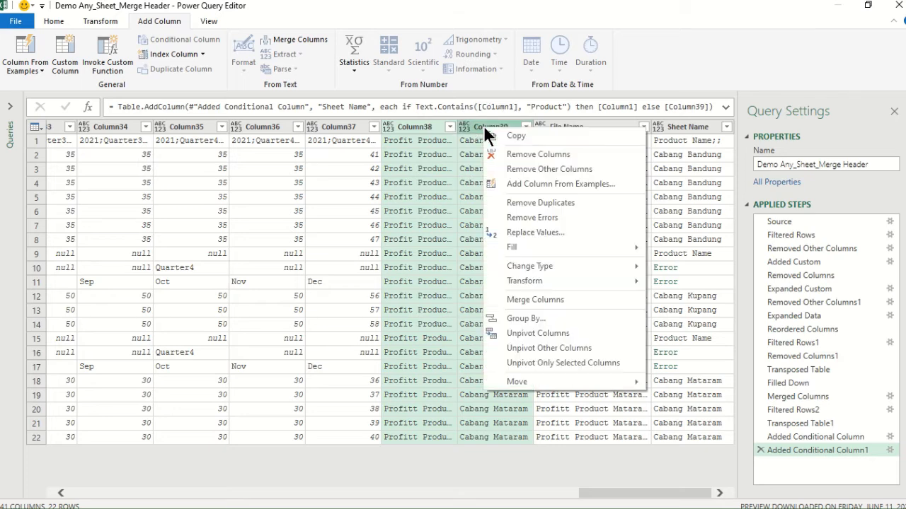
click(526, 151)
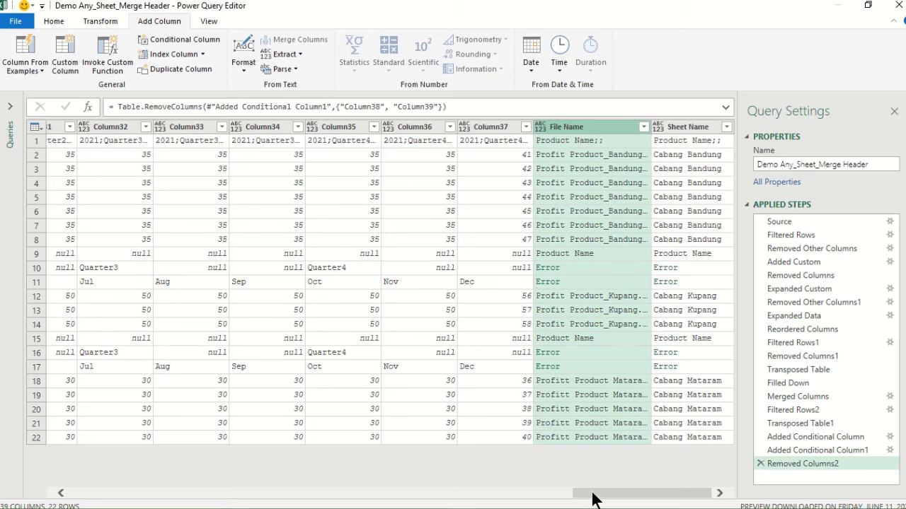
drag(592, 500, 40, 481)
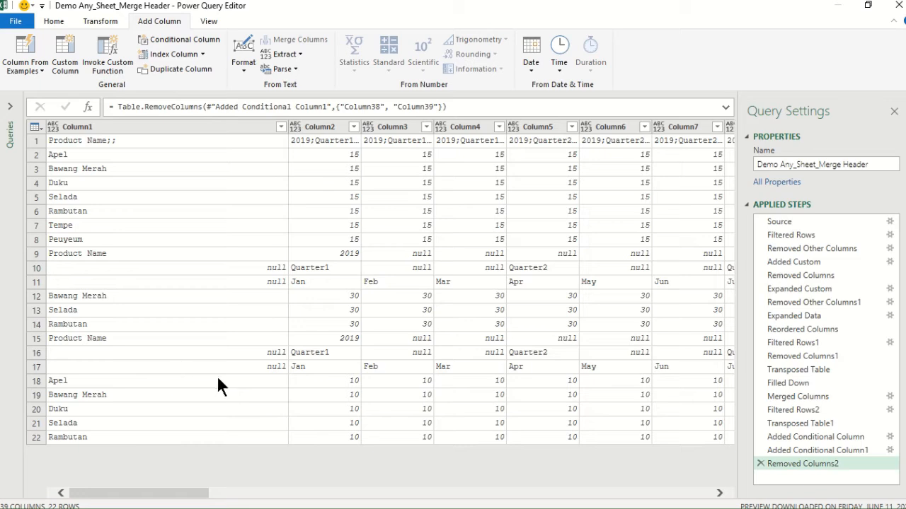
Check the merged header values in the first row and promote that row to column headers
click(36, 140)
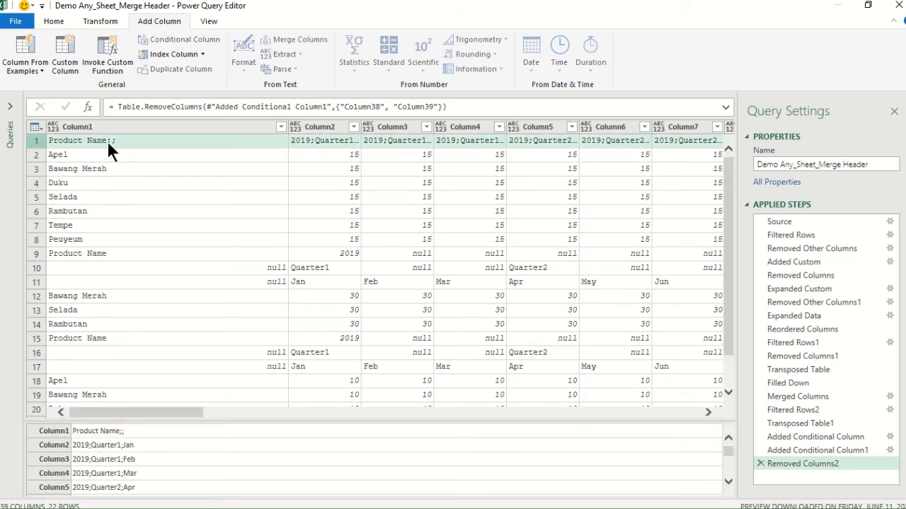
drag(186, 410, 704, 435)
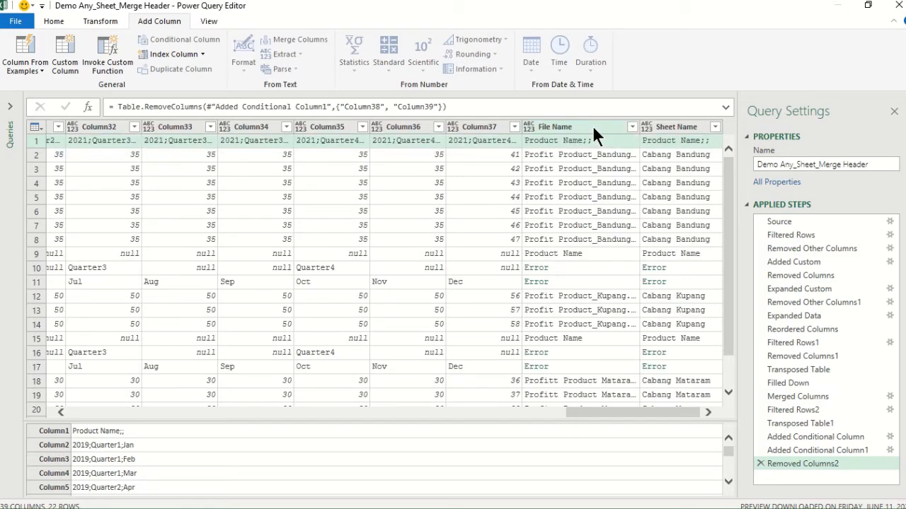
click(100, 20)
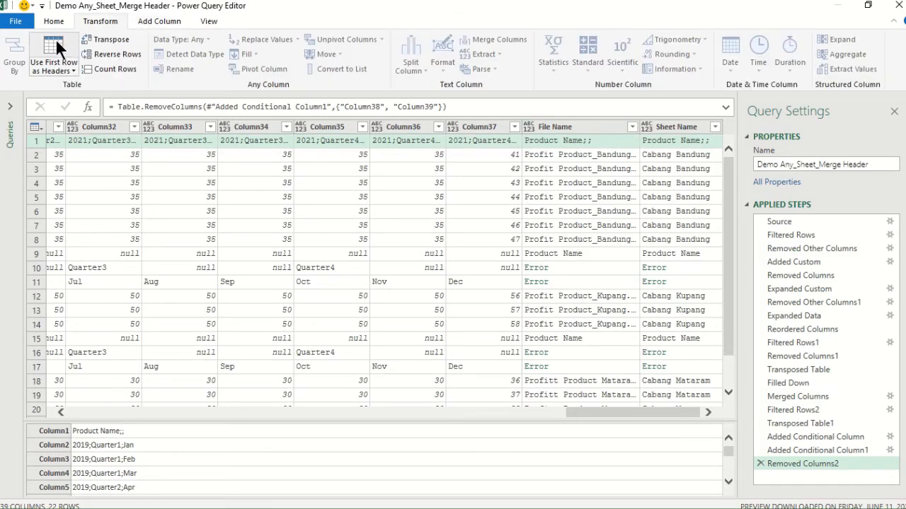
click(69, 57)
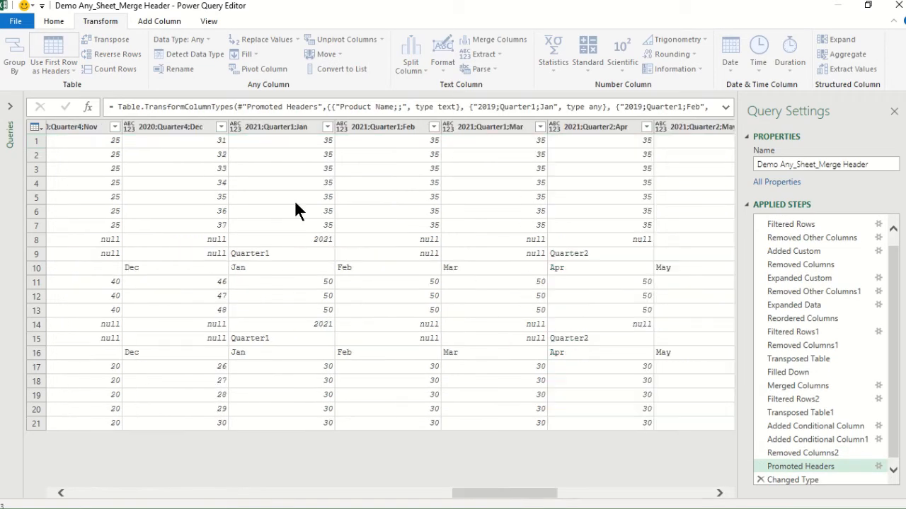
Filter the Product Name;; column to exclude the (null) and Product Name rows
drag(536, 493, 106, 491)
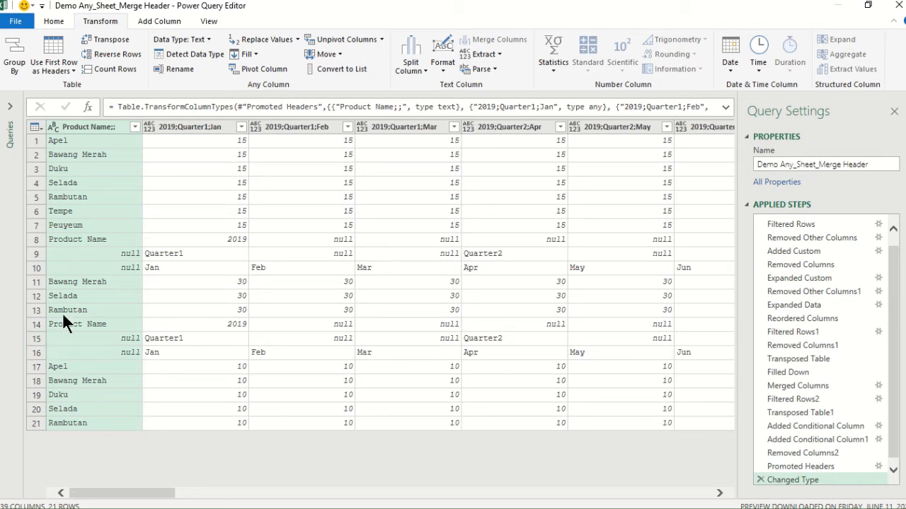
click(134, 127)
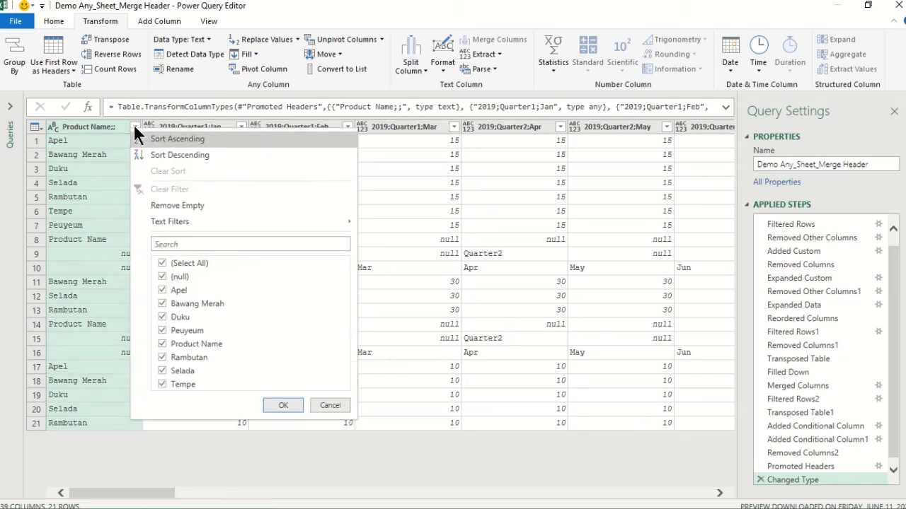
click(162, 276)
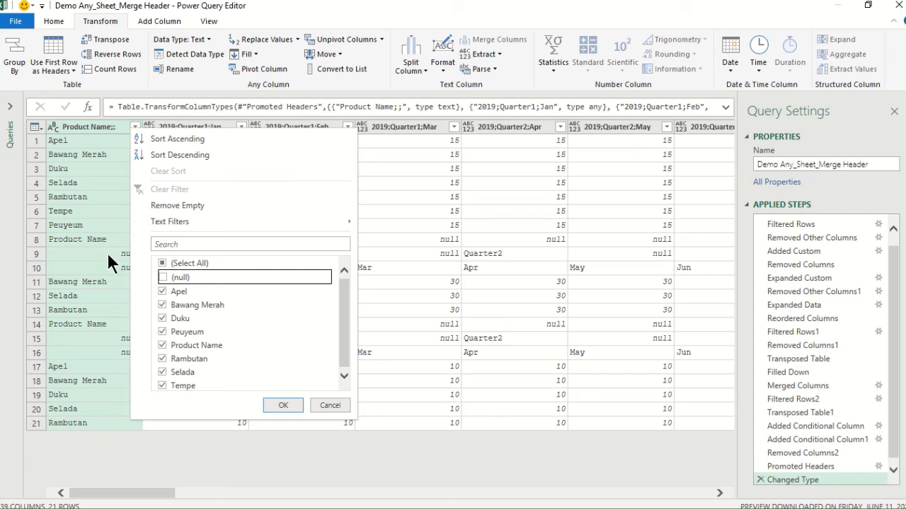
click(162, 345)
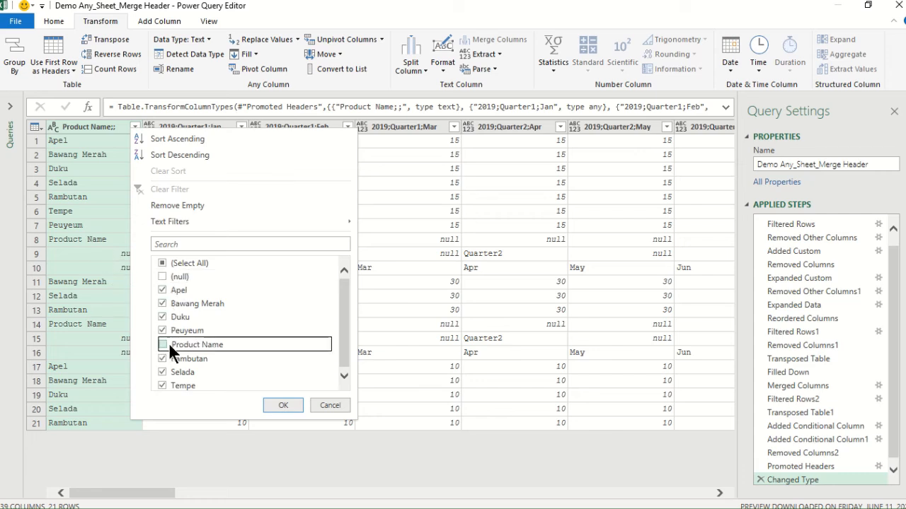
click(283, 405)
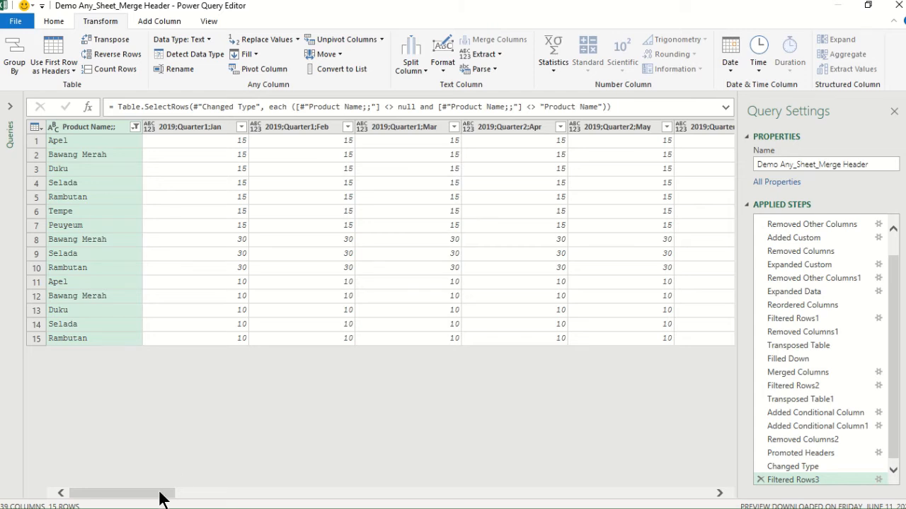
Unpivot all the period columns from 2019;Quarter1;Jan through 2021;Quarter4;Dec
drag(159, 499, 155, 445)
click(174, 126)
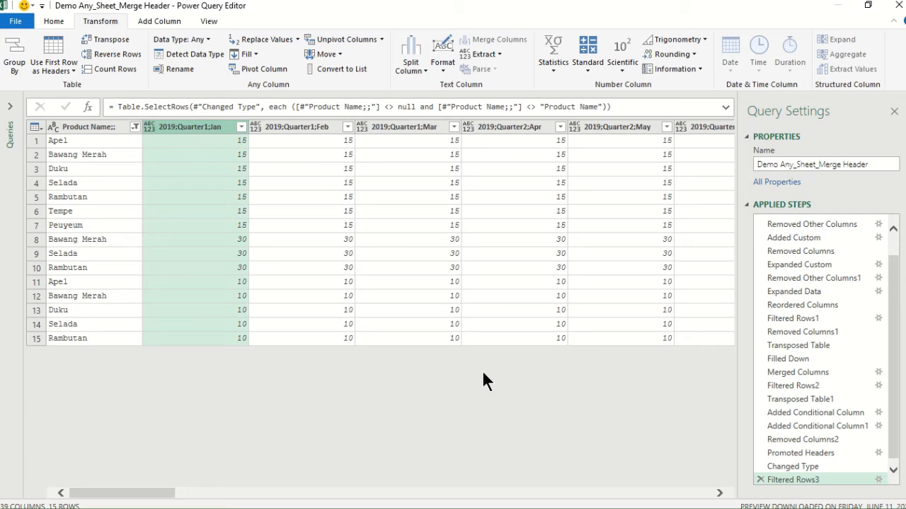
drag(155, 493, 657, 507)
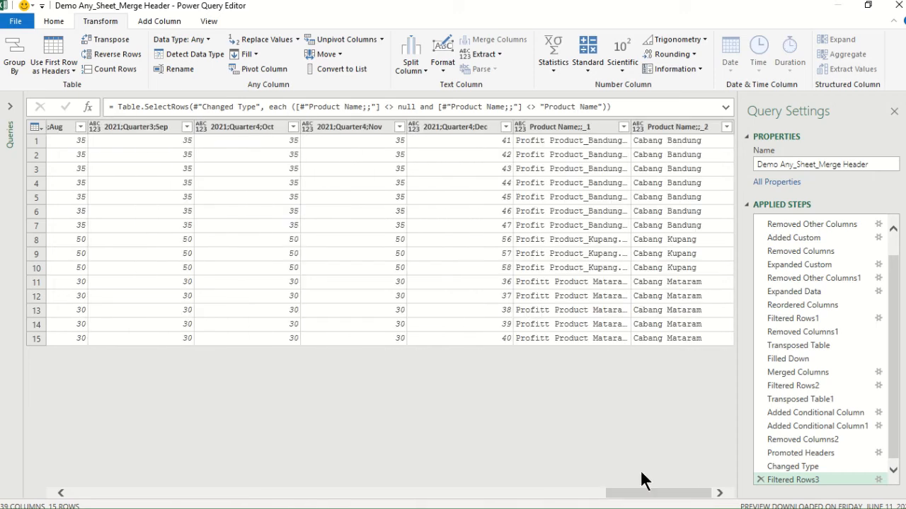
shift+click(435, 129)
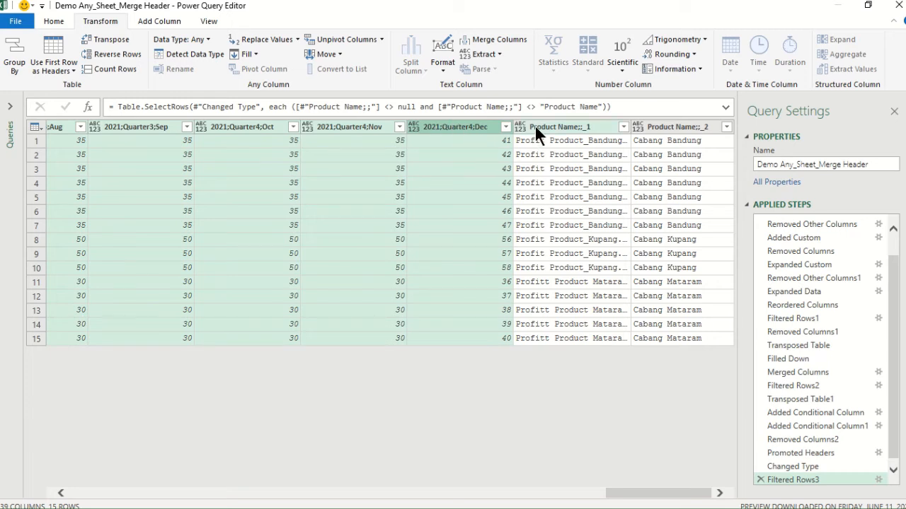
click(334, 39)
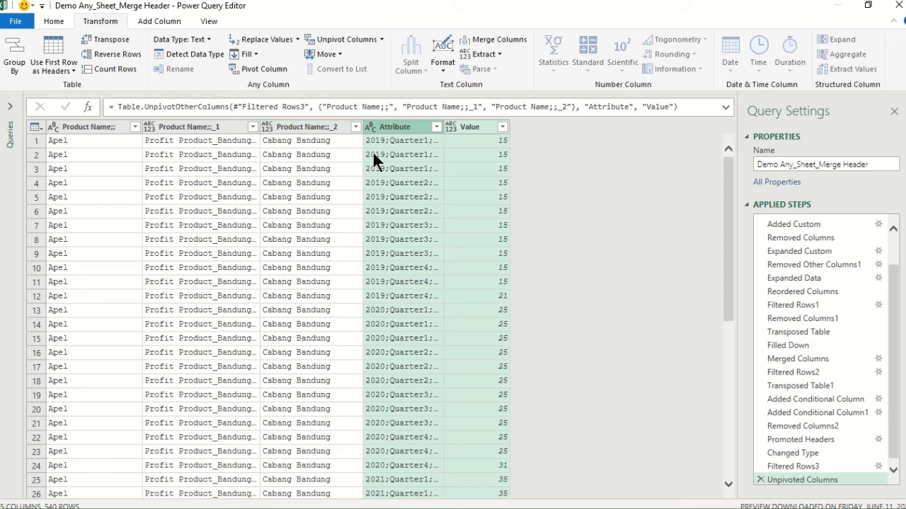
Widen the Attribute column and split it by semicolon at each occurrence of the delimiter
drag(443, 126, 501, 127)
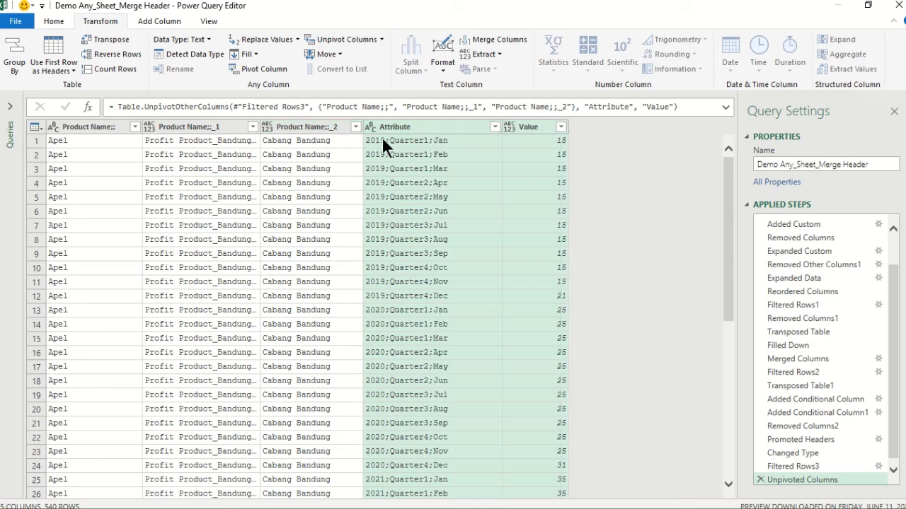
click(425, 127)
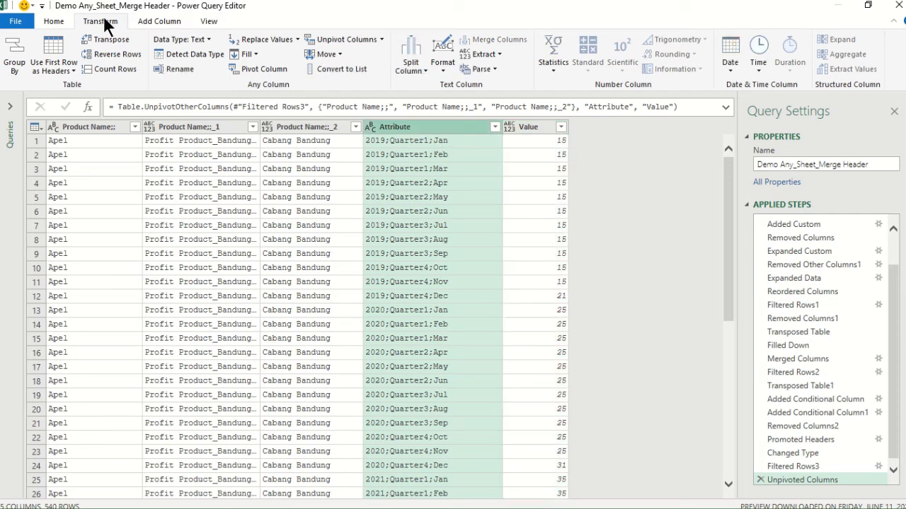
click(418, 71)
click(429, 83)
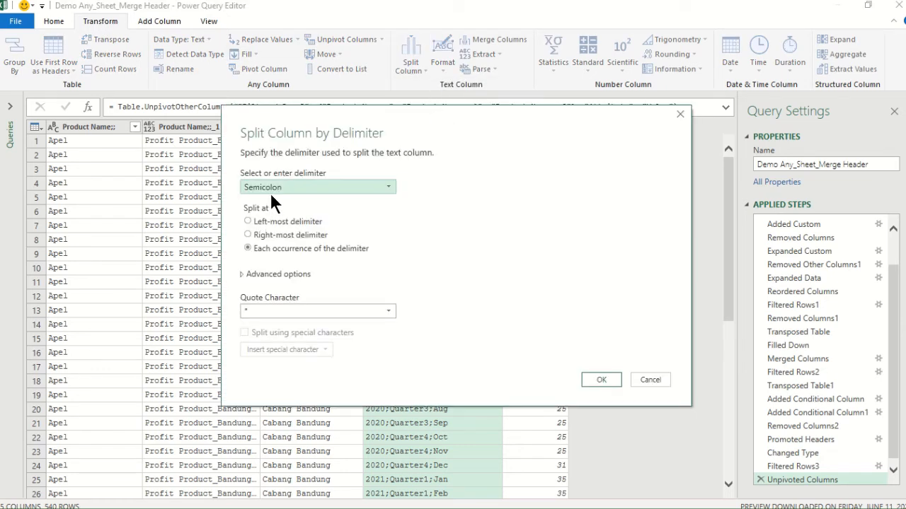
drag(325, 114, 444, 154)
click(411, 227)
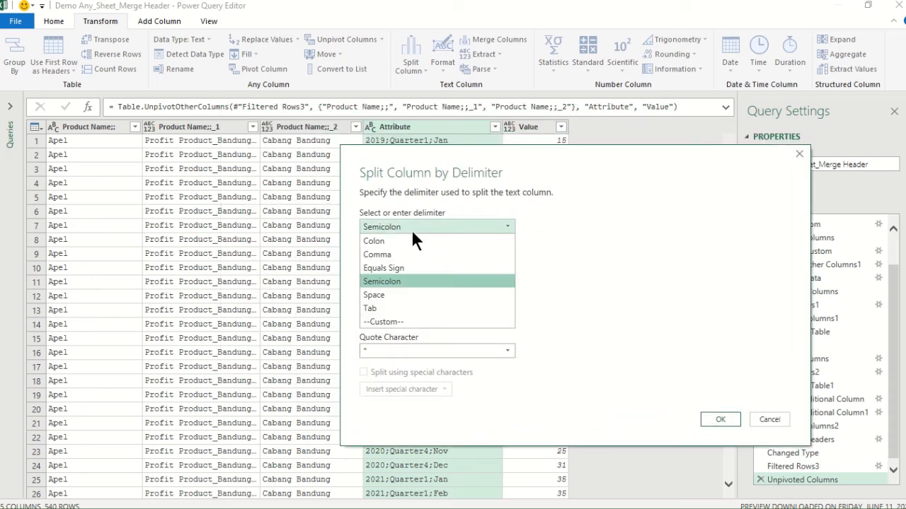
click(507, 228)
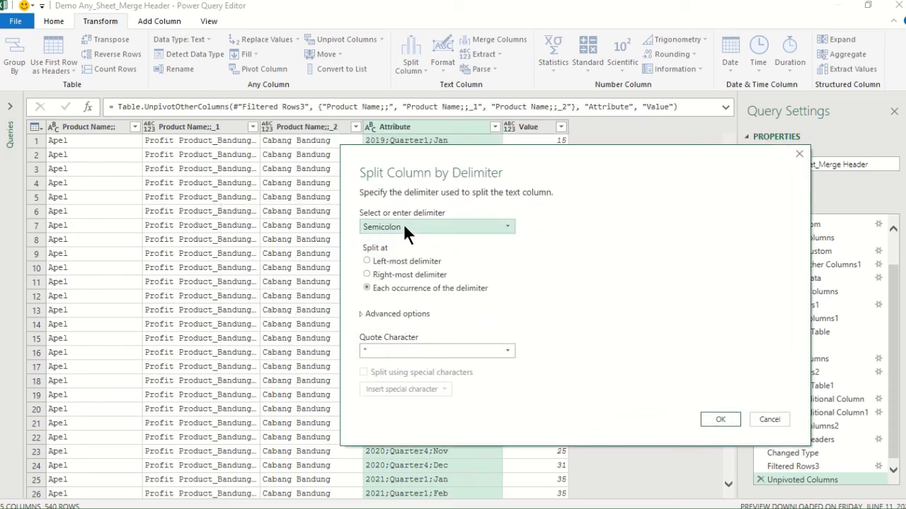
click(710, 417)
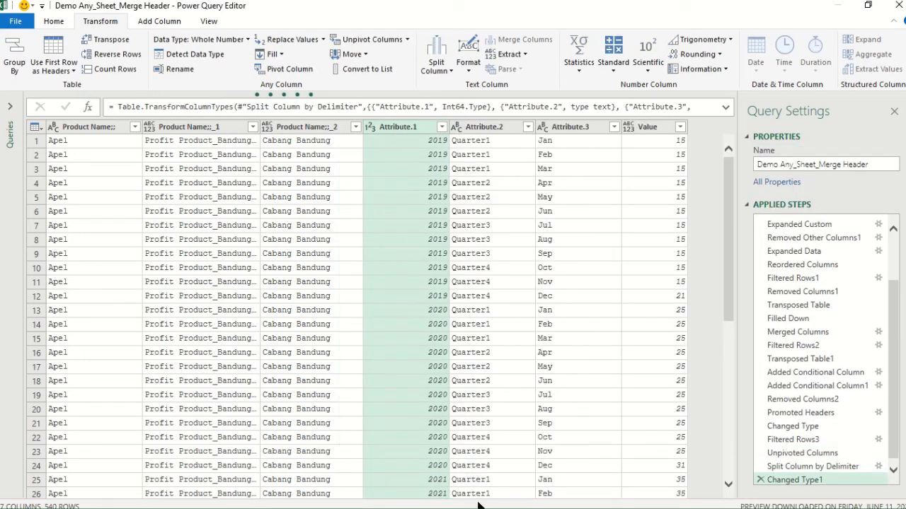
Remove the two trailing semicolons from the Product Name;; column's name so it reads "Product Name"
double_click(102, 126)
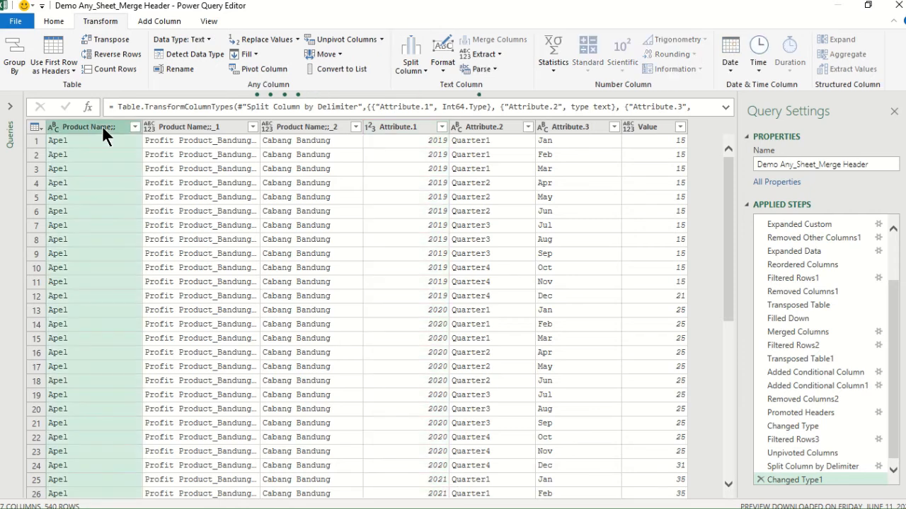
click(119, 127)
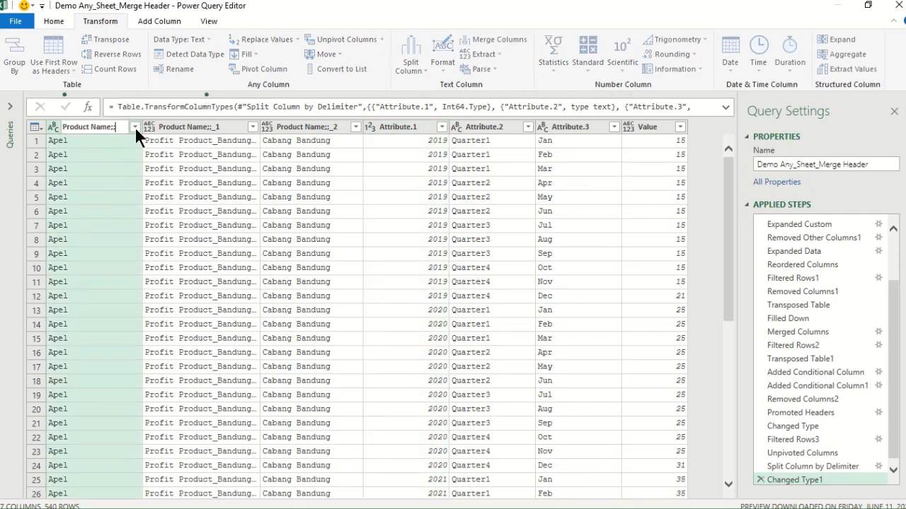
key(BackSpace)
key(BackSpace)
key(Return)
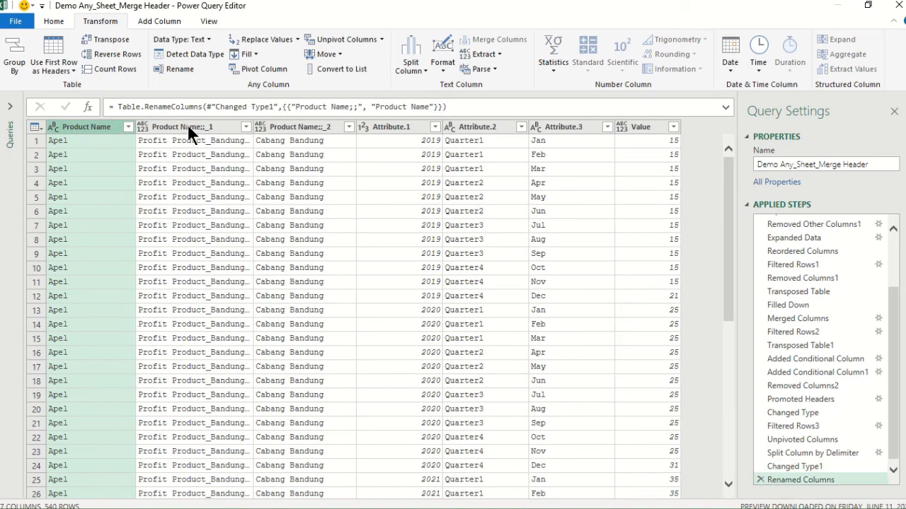
Rename the Product Name;;_1 column to "File Name"
click(187, 126)
right_click(190, 131)
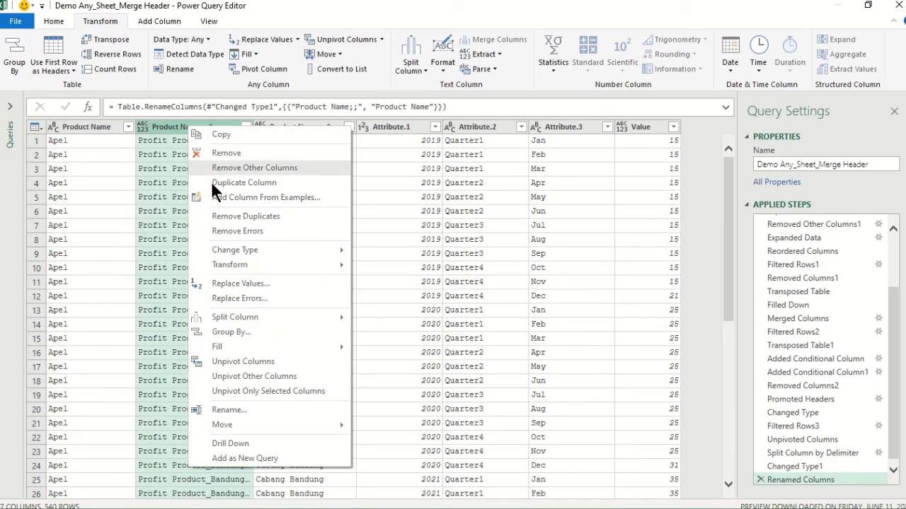
click(242, 411)
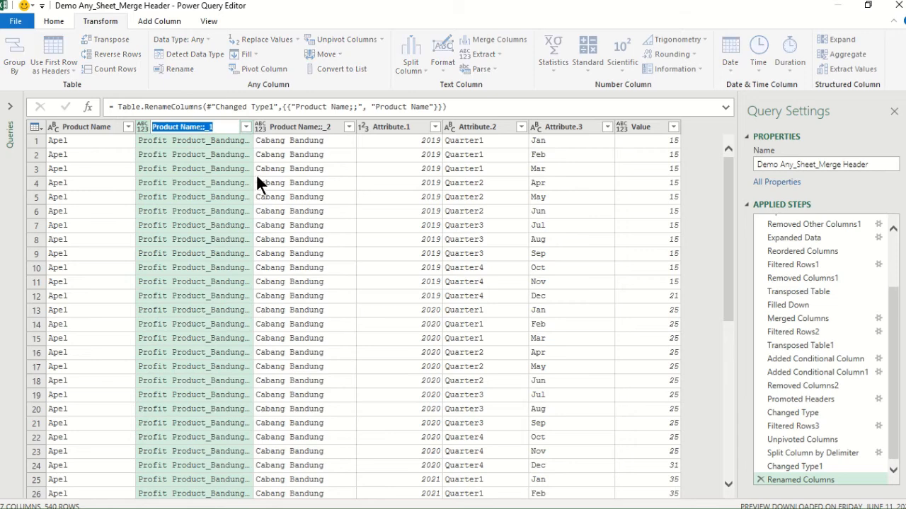
text(File)
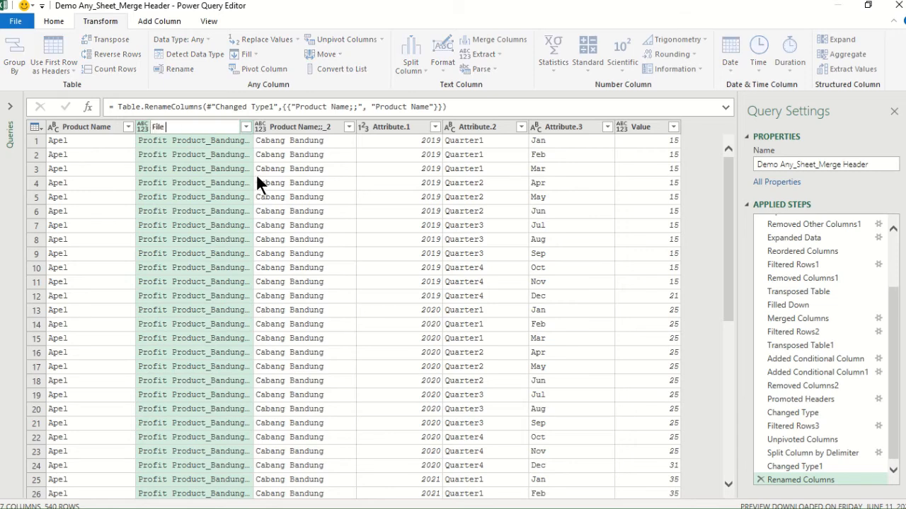
text( Name)
key(Return)
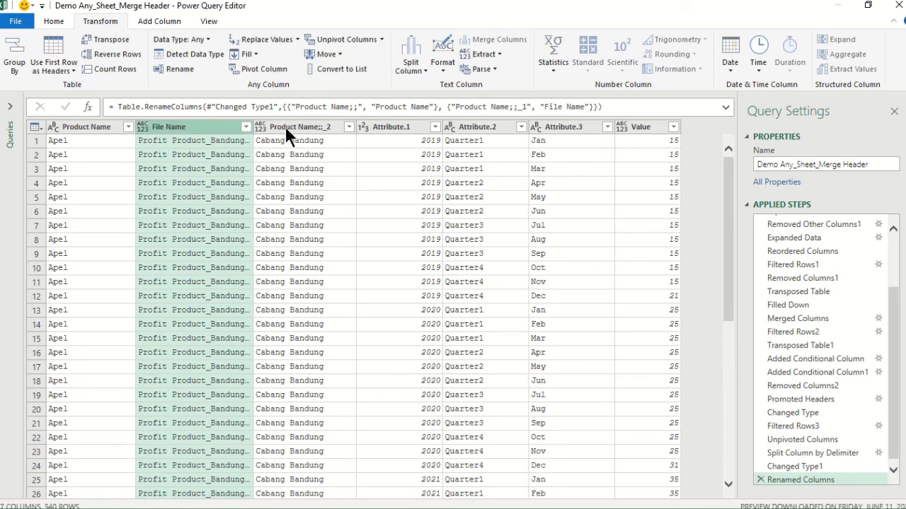
Rename the Product Name;;_2 column to "Sheet Name"
click(292, 125)
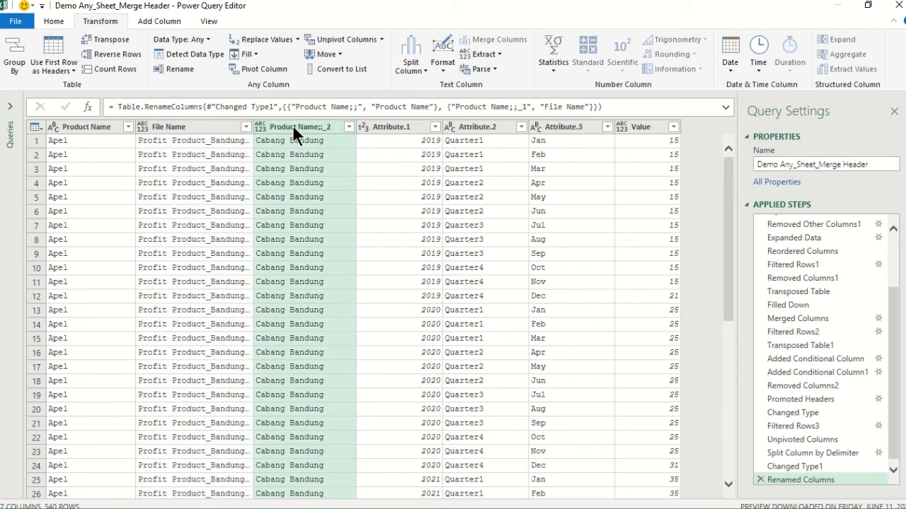
right_click(292, 125)
click(361, 411)
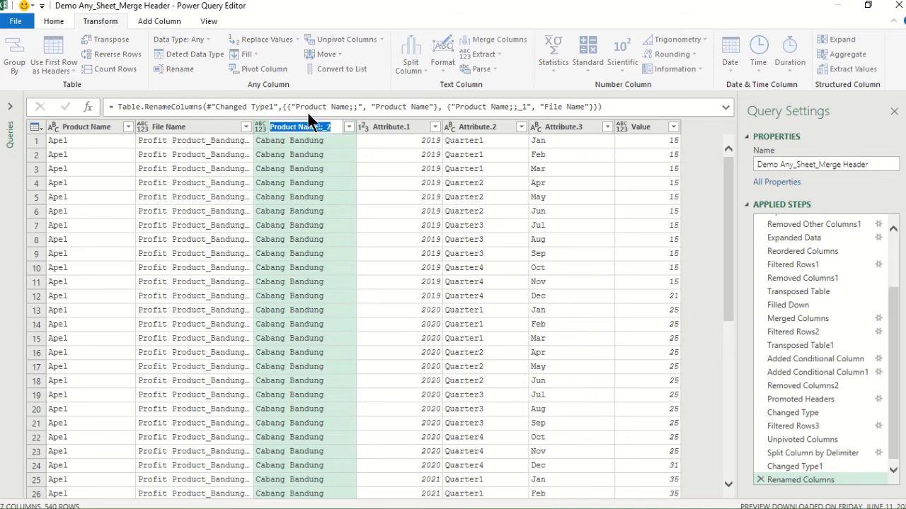
text(Sheet )
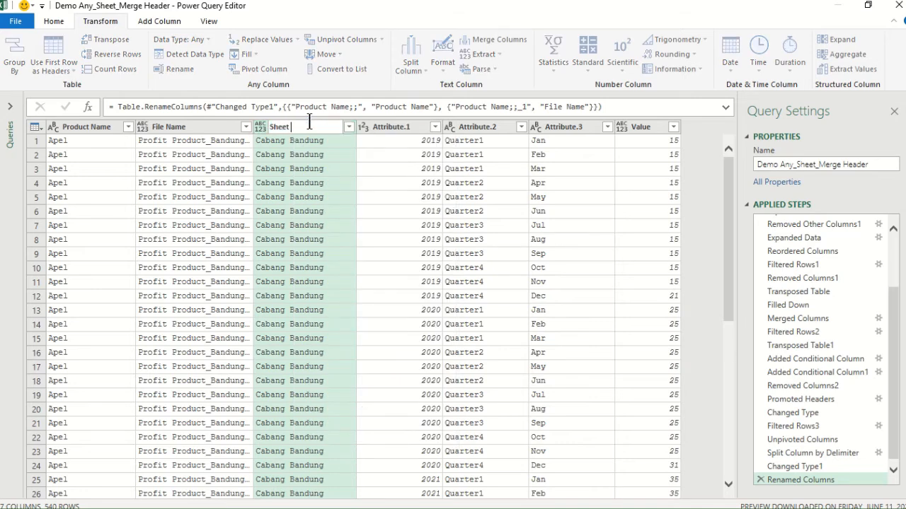
text(Name)
key(Return)
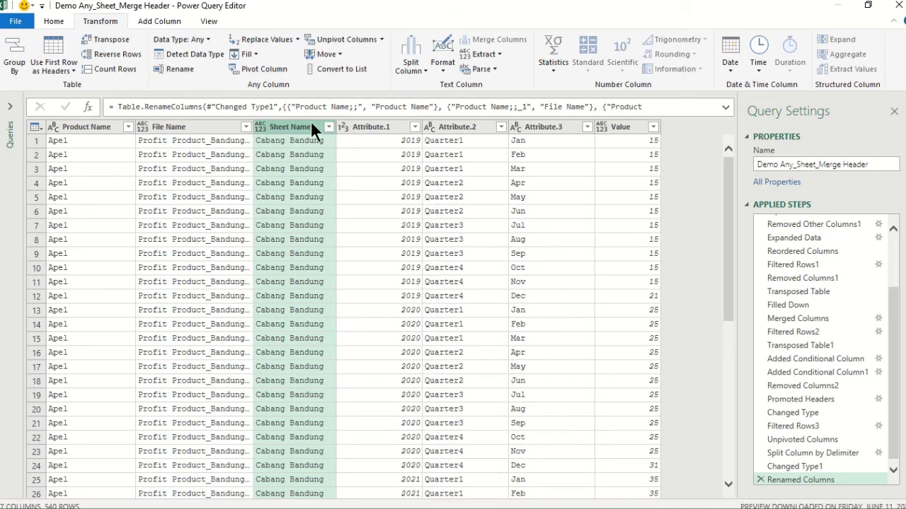
Rename the Attribute.1 column to "Years"
double_click(370, 127)
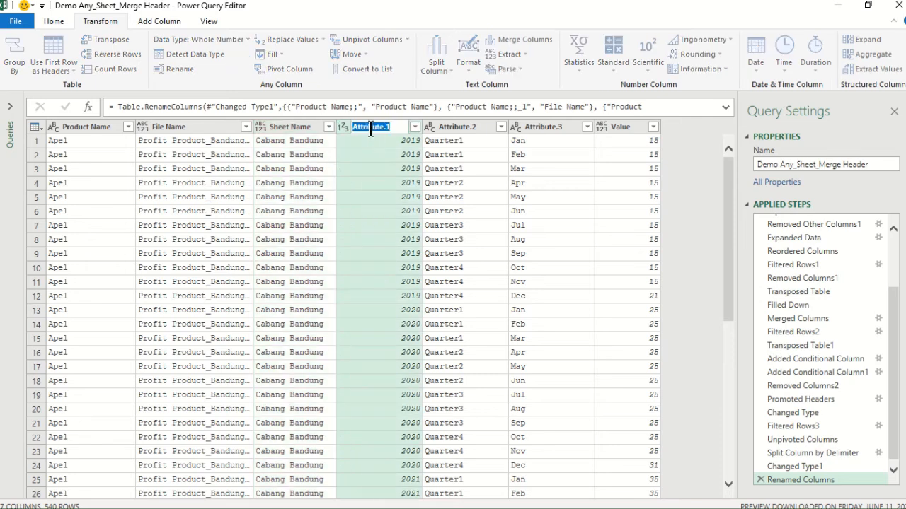
text(Years)
key(Return)
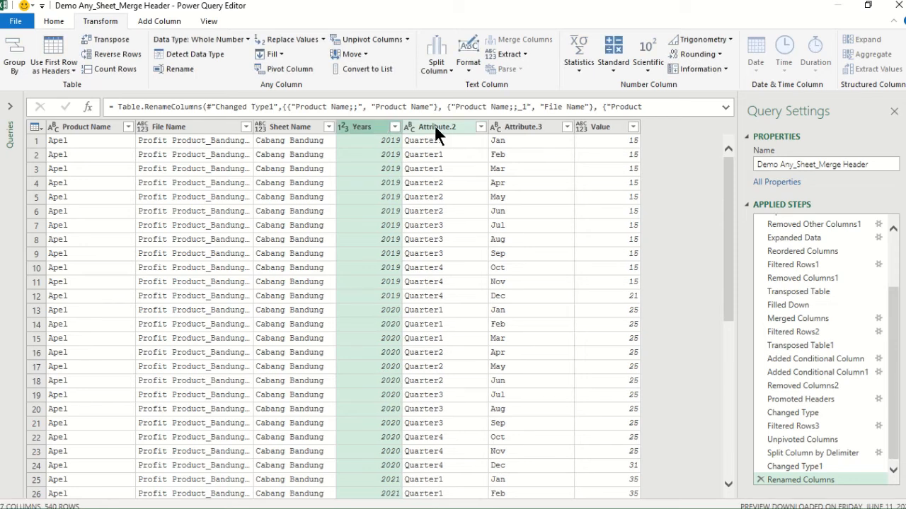
Rename the Attribute.2 column to "Quarter"
click(434, 124)
double_click(433, 124)
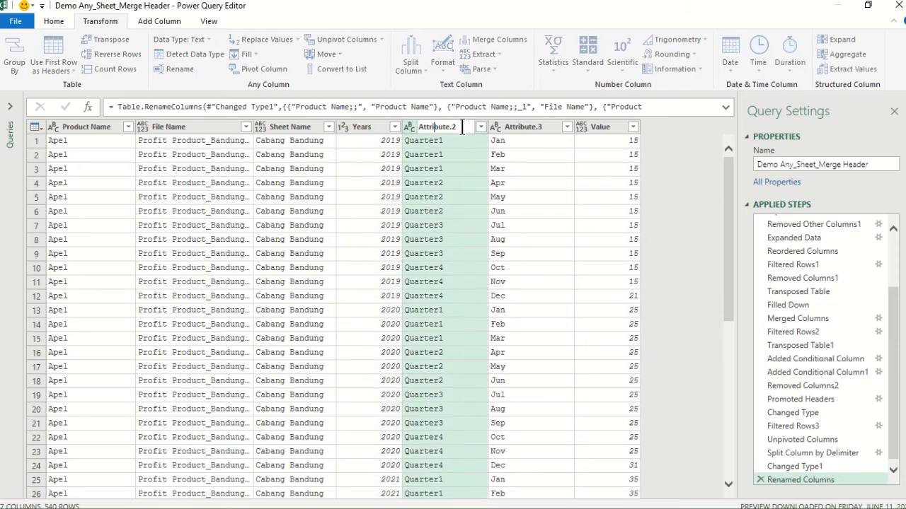
drag(462, 127, 397, 131)
text(Qa)
key(BackSpace)
text(uarter)
Rename the Attribute.3 column to "Month"
double_click(520, 131)
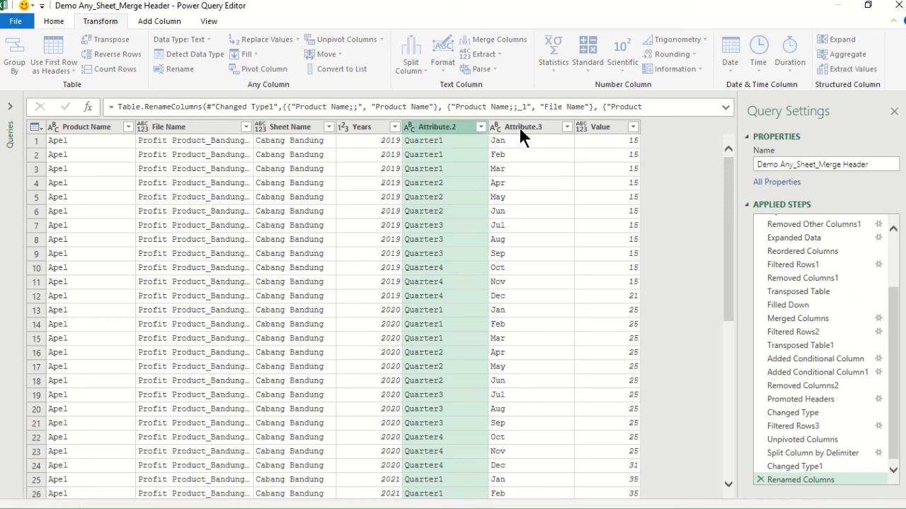
text(Month)
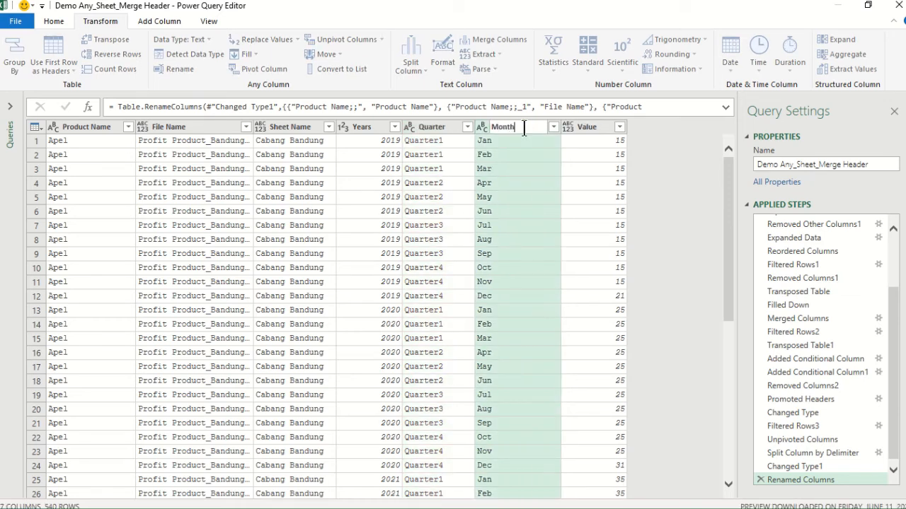
click(536, 143)
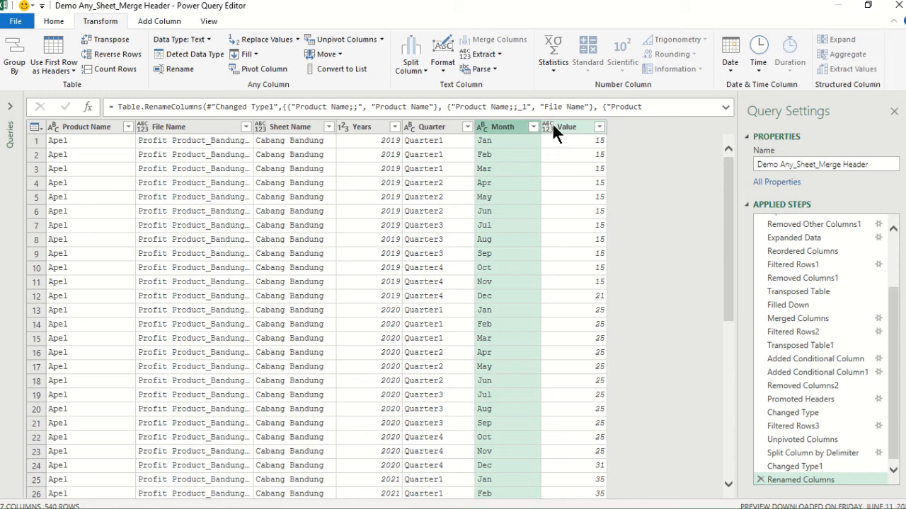
Set the Value column's data type to Whole Number and the Product Name, File Name, Sheet Name, Quarter and Month columns to Text
click(548, 127)
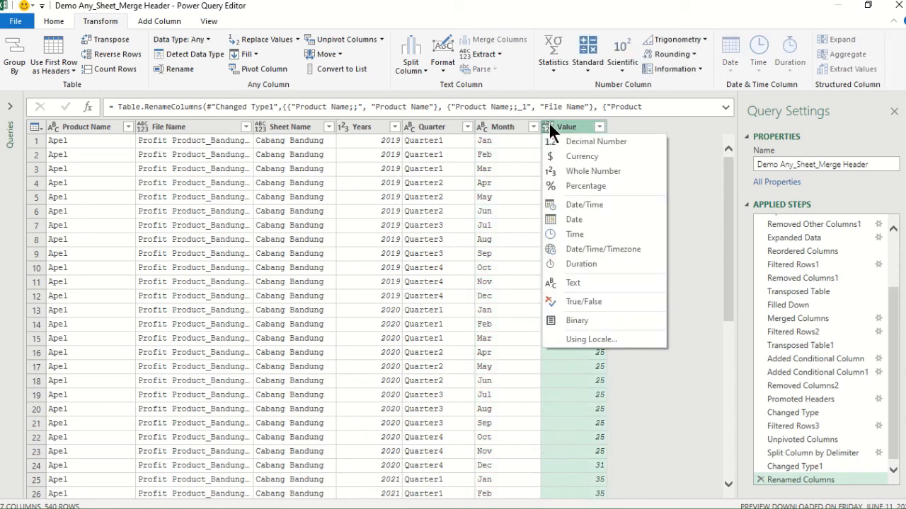
click(584, 173)
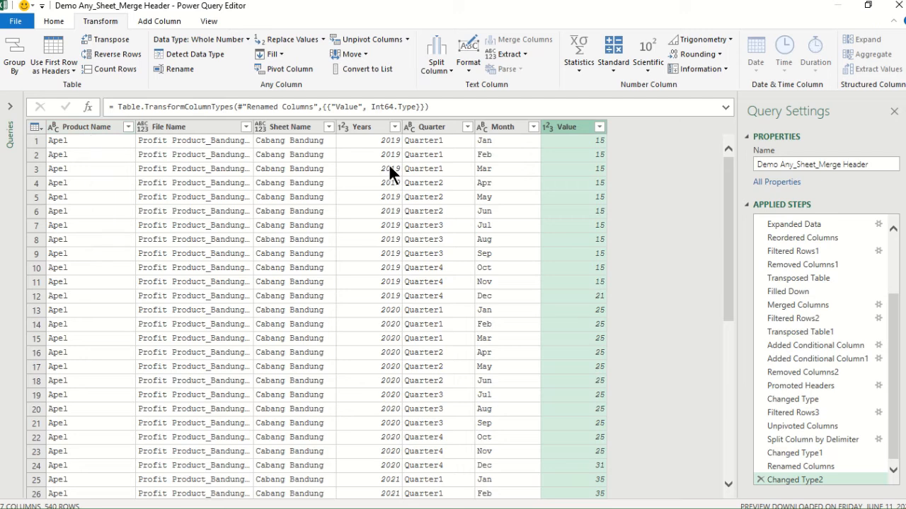
click(78, 126)
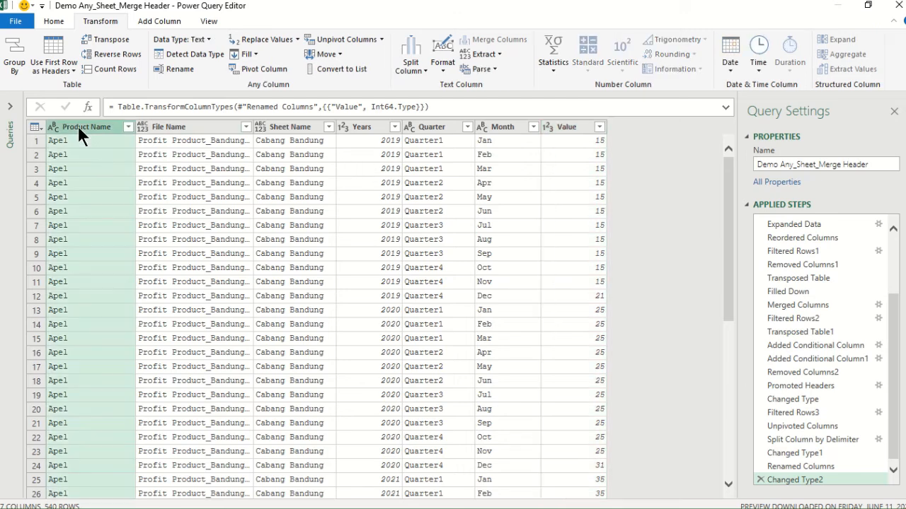
ctrl+click(180, 127)
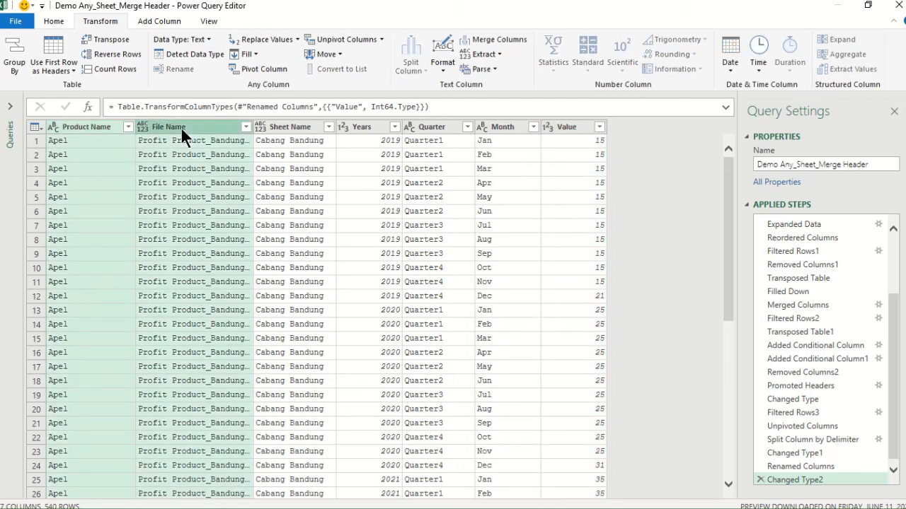
ctrl+click(280, 131)
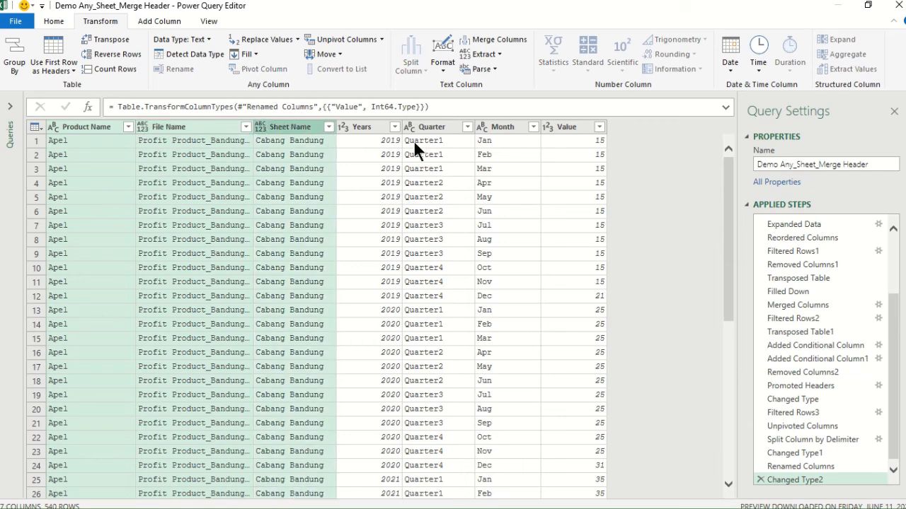
ctrl+click(428, 129)
ctrl+click(497, 129)
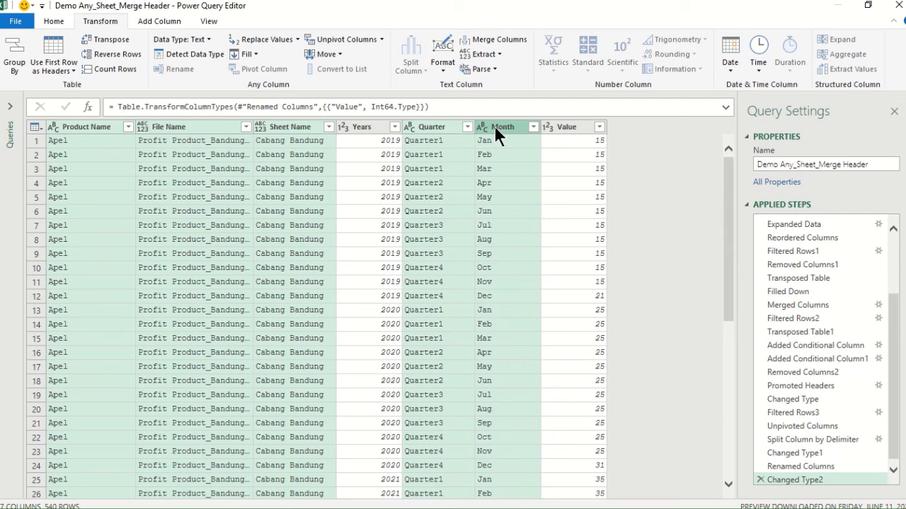
right_click(494, 125)
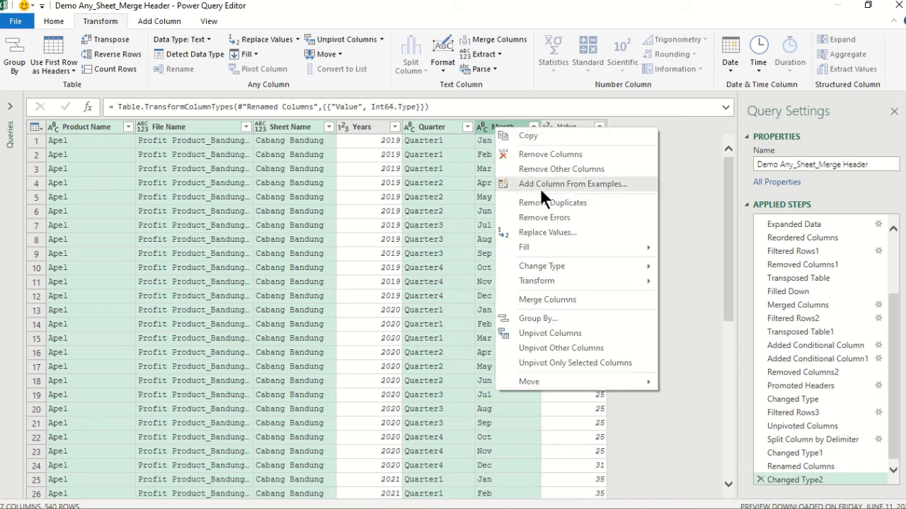
mouse_move(578, 264)
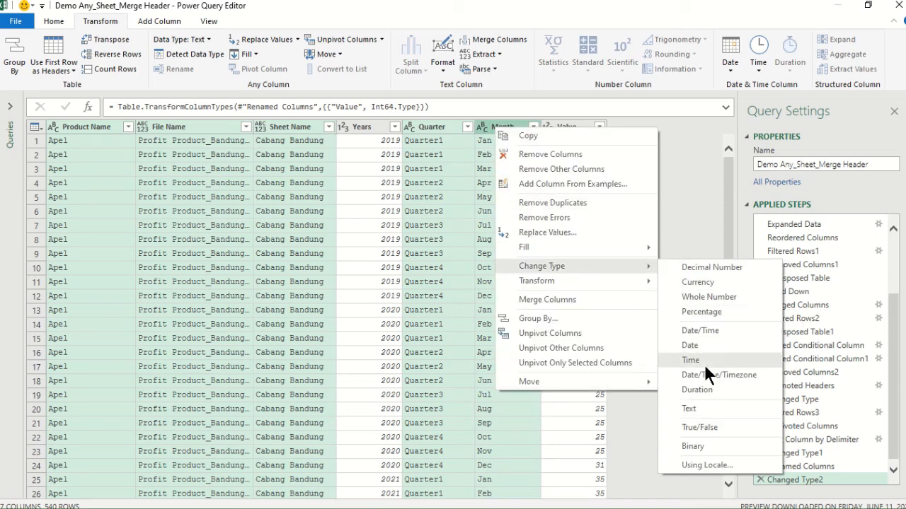
click(705, 416)
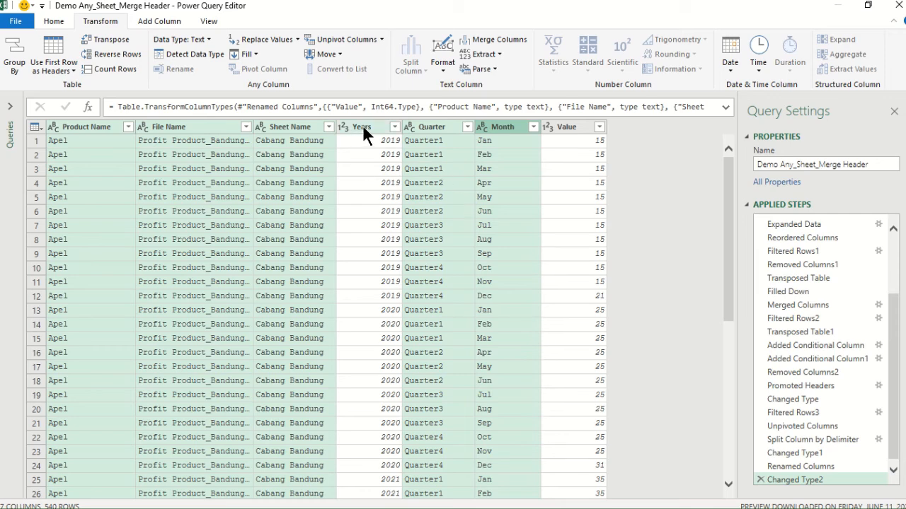
Close the query editor and load the query as a table on a new worksheet
click(56, 23)
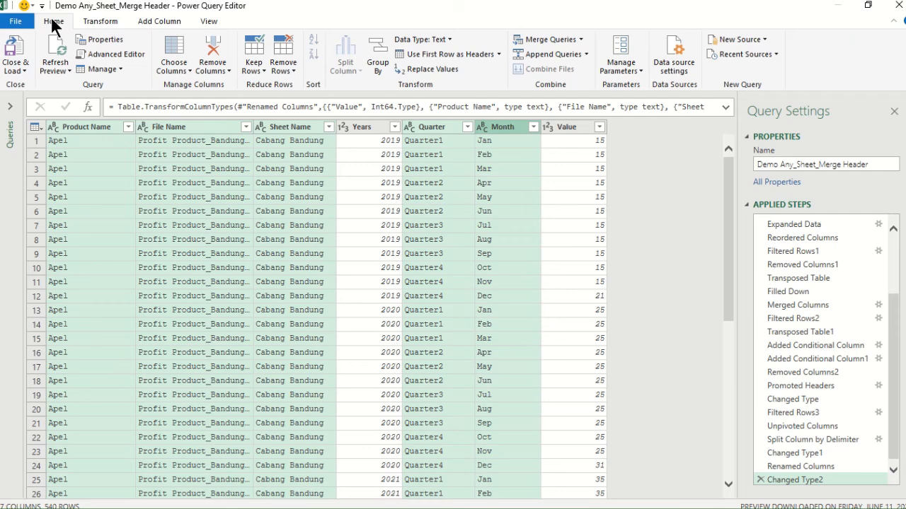
click(22, 68)
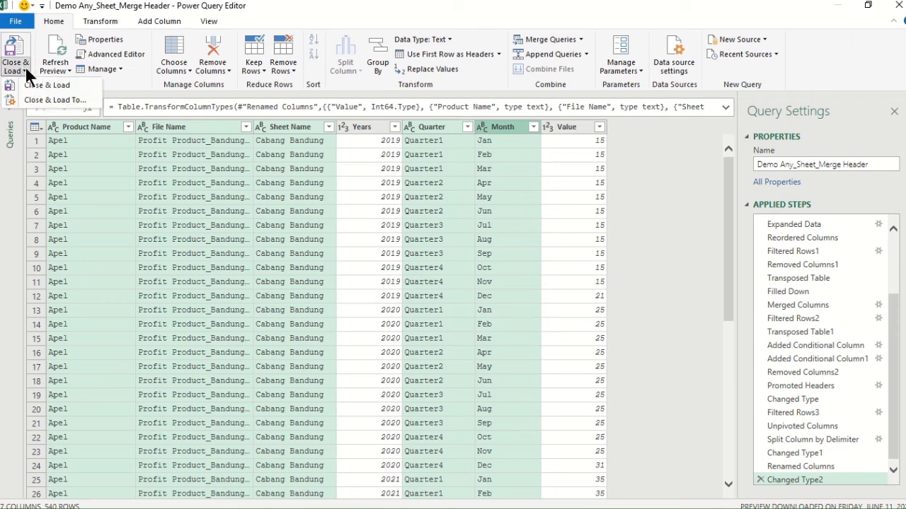
click(47, 103)
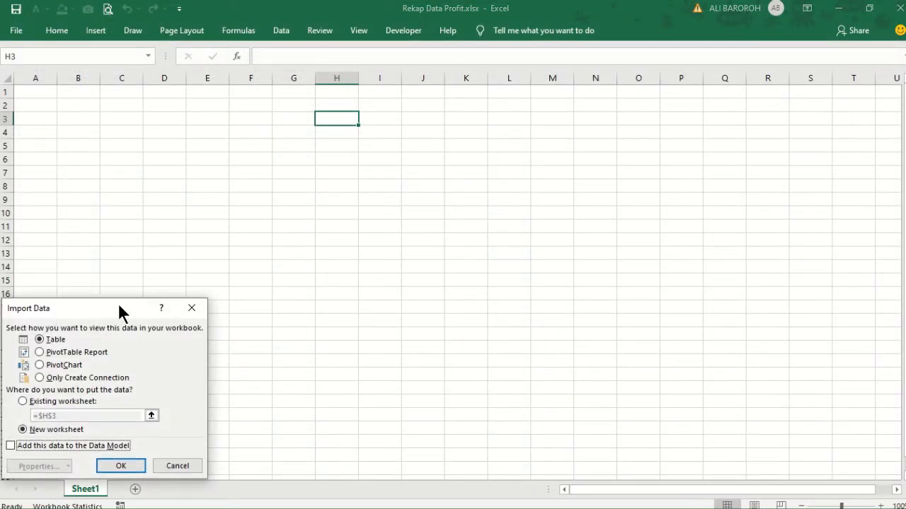
drag(118, 307, 433, 165)
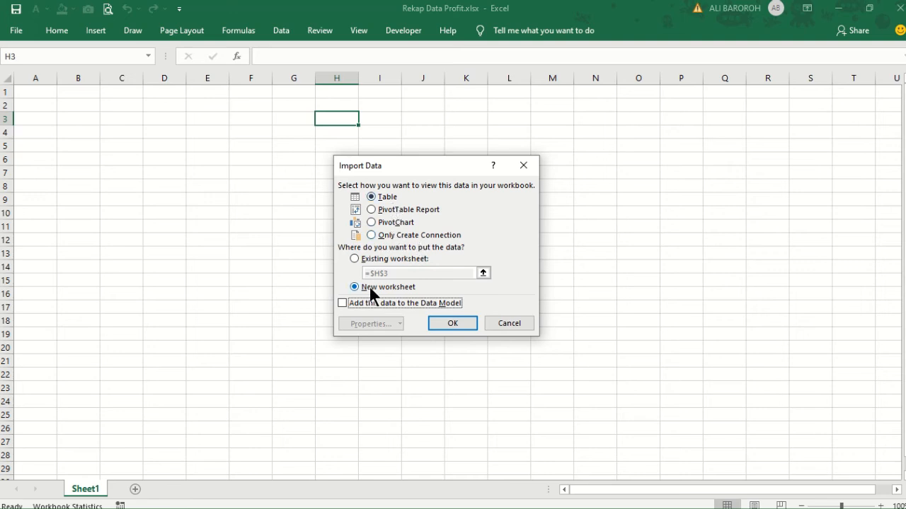
click(444, 325)
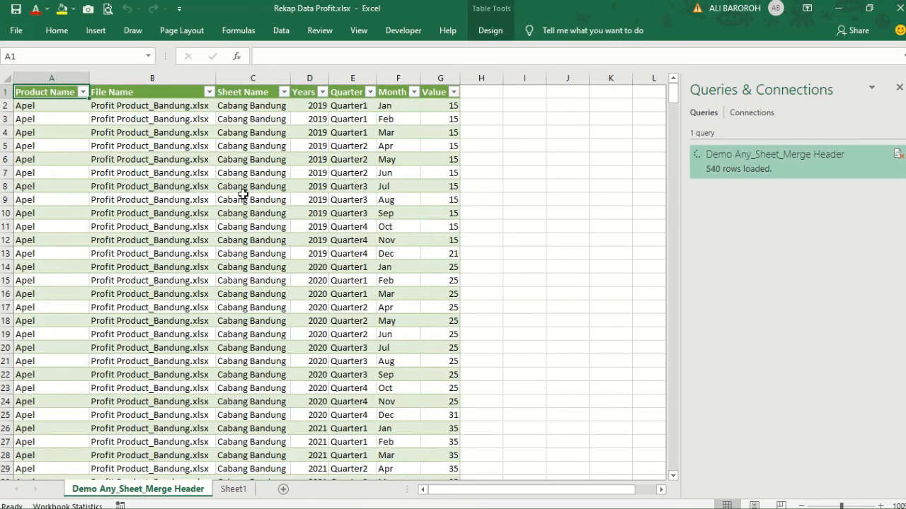
click(282, 199)
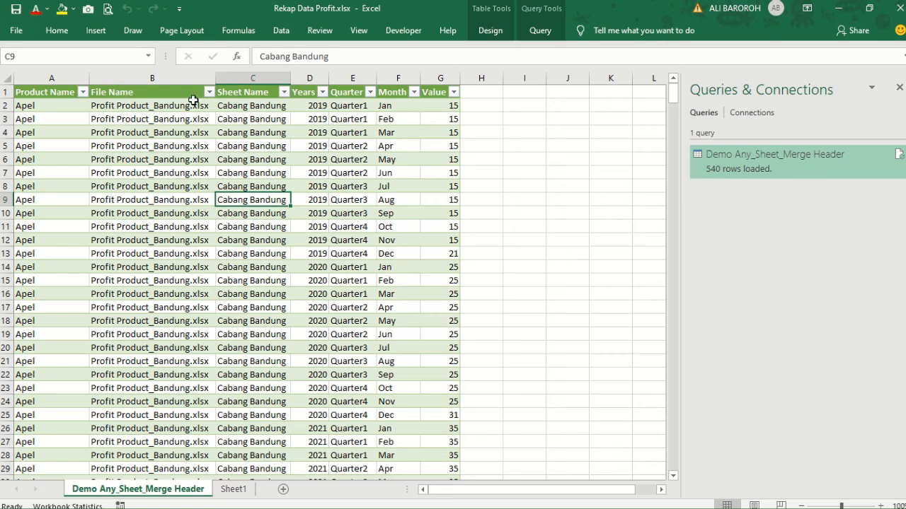
Reopen the Demo Any_Sheet_Merge Header query for editing and refresh its preview
right_click(762, 157)
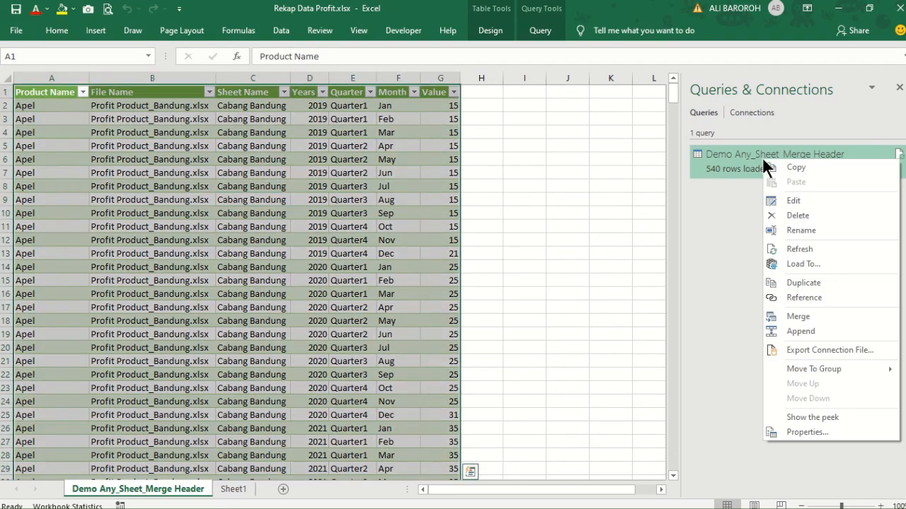
click(785, 198)
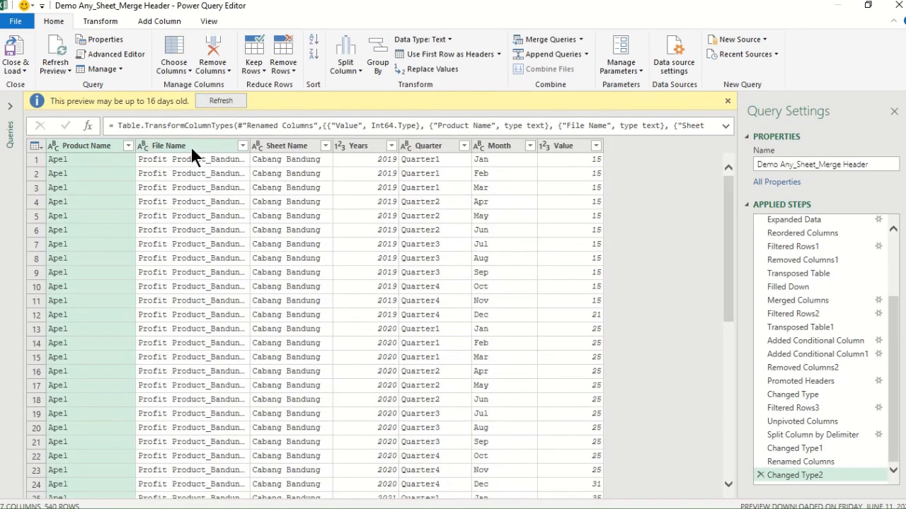
click(220, 100)
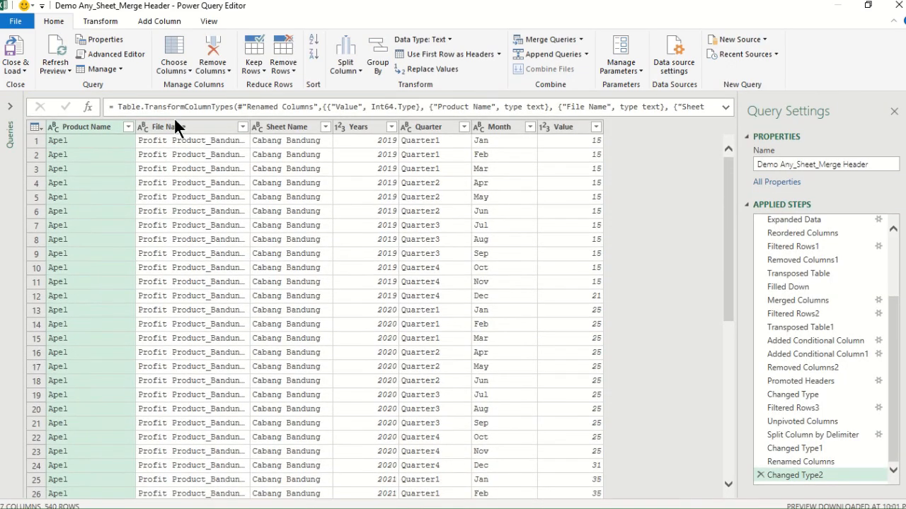
Move the File Name and Sheet Name columns to the end of the query and load it back to the worksheet
click(175, 126)
ctrl+click(284, 127)
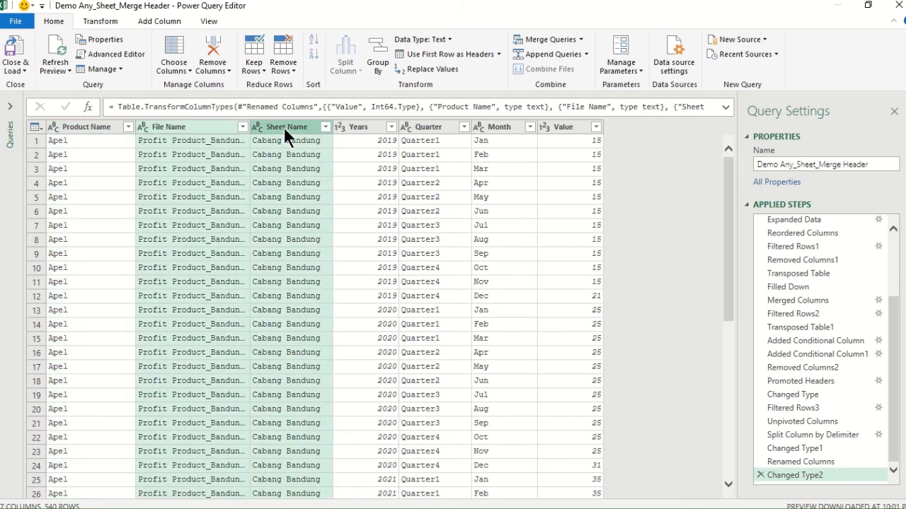
right_click(284, 127)
mouse_move(355, 380)
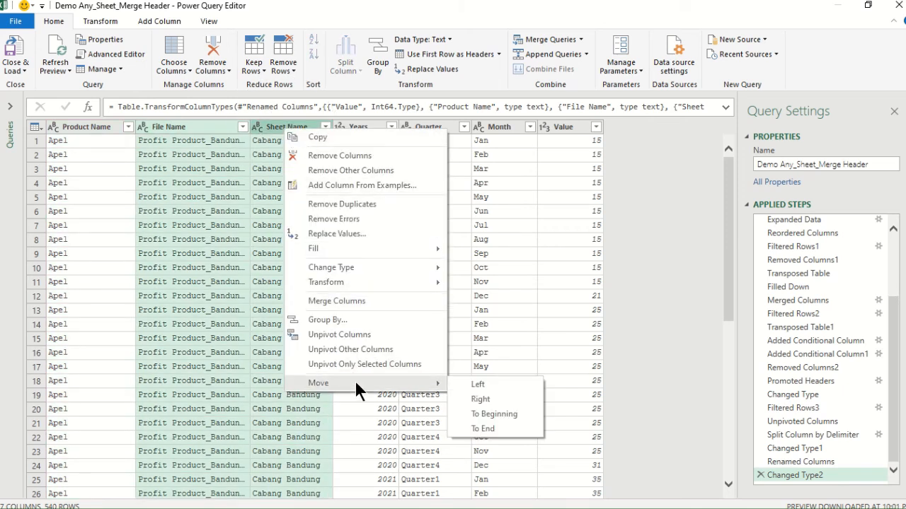
click(503, 425)
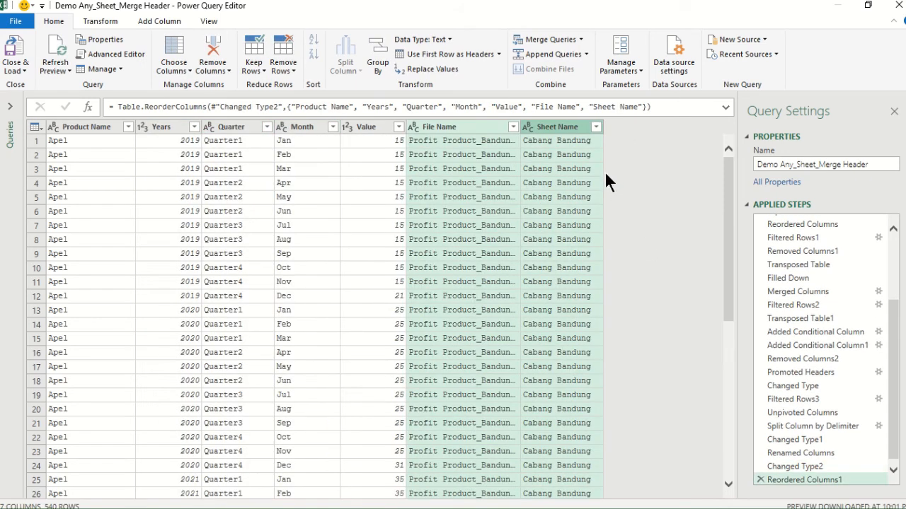
click(13, 56)
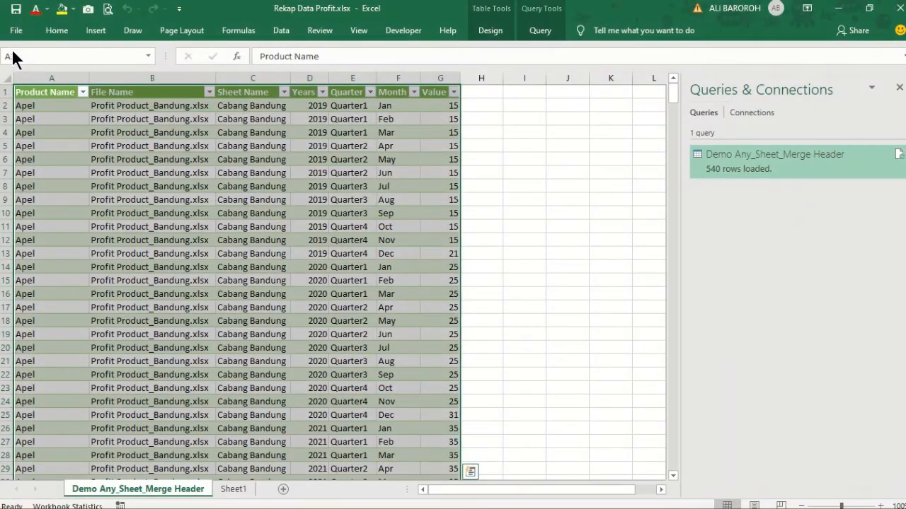
Look through the reloaded table down to the Mataram rows, checking the File Name and Sheet Name columns
click(145, 173)
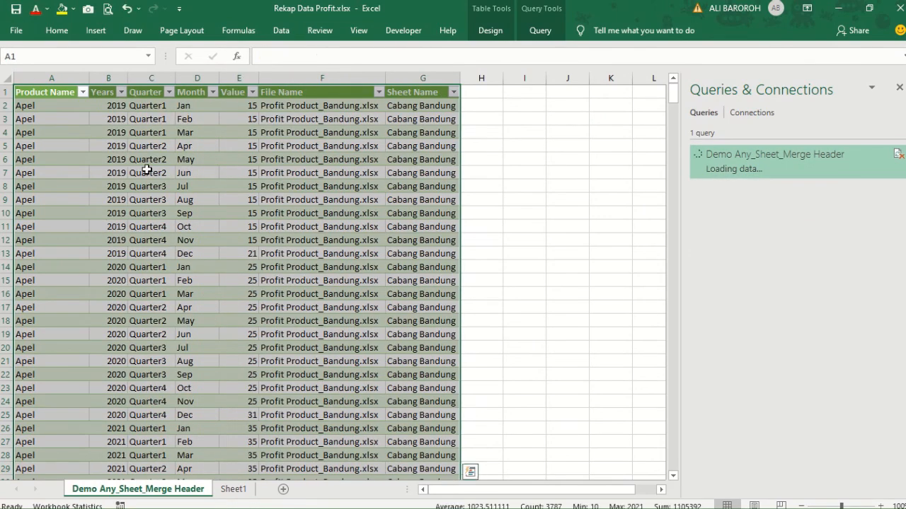
scroll(386, 213, down, 13)
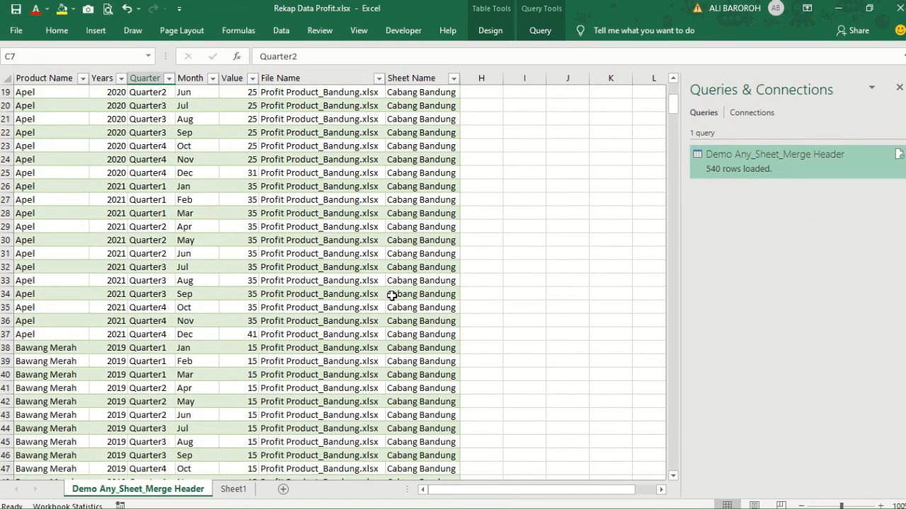
scroll(375, 317, down, 20)
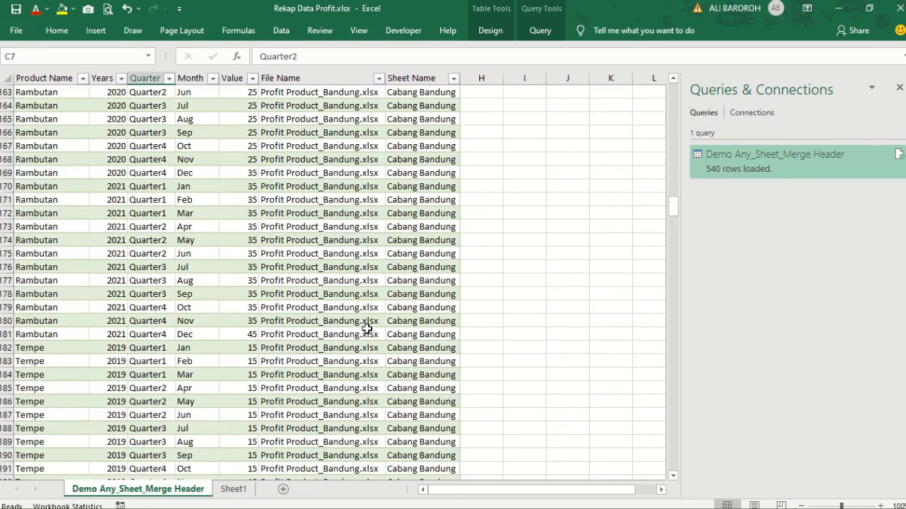
scroll(367, 329, down, 8)
drag(670, 227, 673, 426)
scroll(424, 322, down, 7)
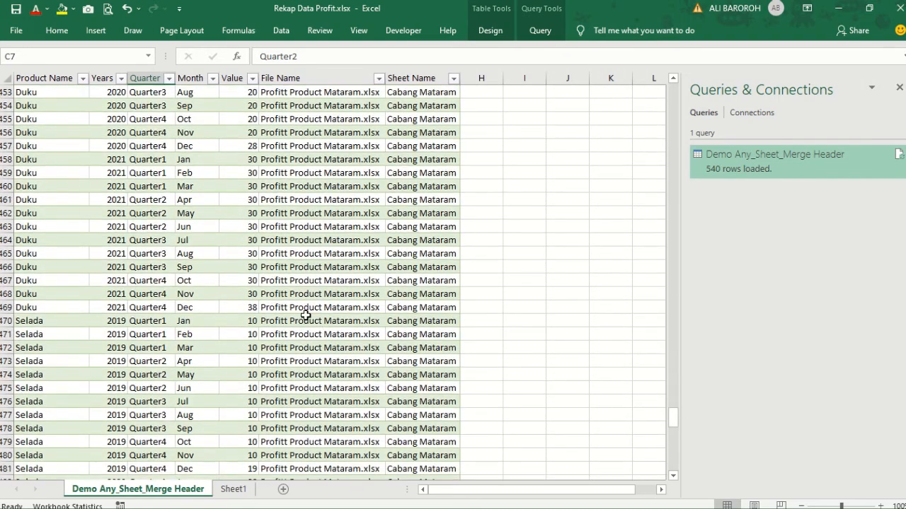
click(308, 320)
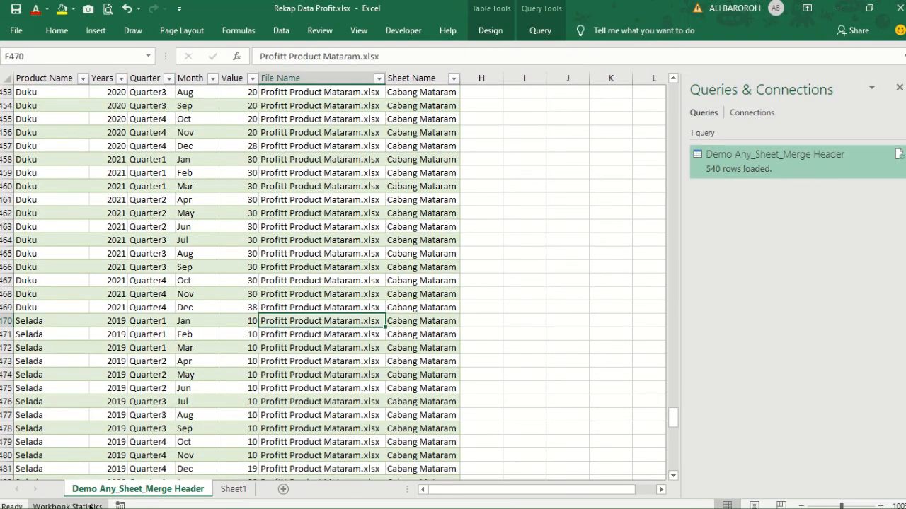
Switch to File Explorer and open the Update Data folder inside the Demo folder
click(13, 504)
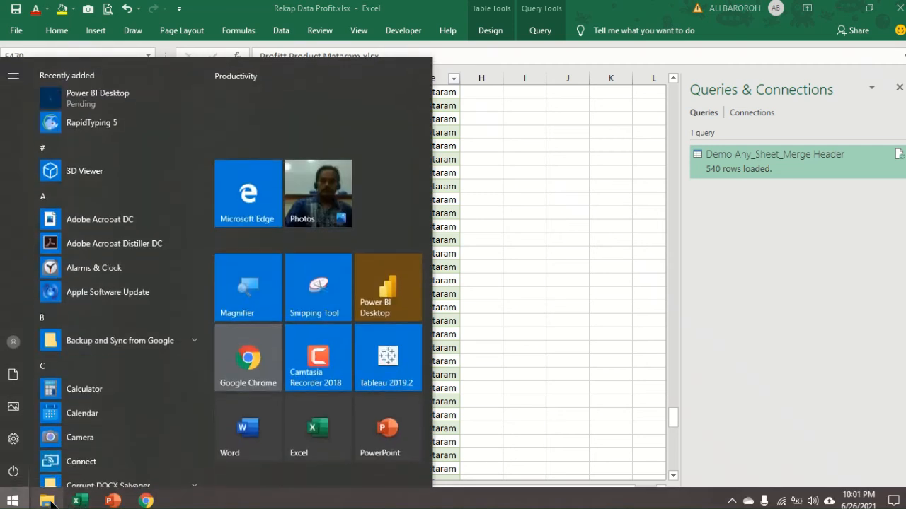
click(47, 504)
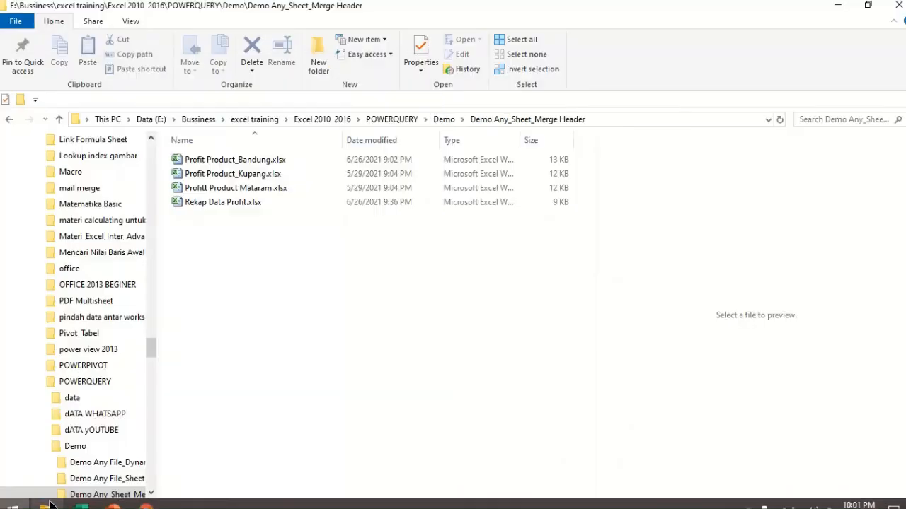
click(59, 122)
double_click(218, 200)
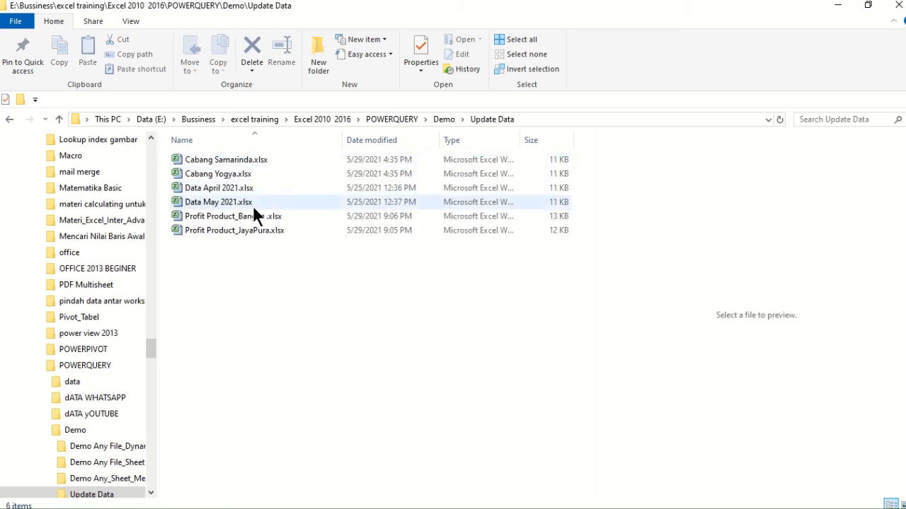
Copy Profit Product_Bangka .xlsx and Profit Product_JayaPura.xlsx from Update Data into the Demo Any_Sheet_Merge Header folder
click(261, 215)
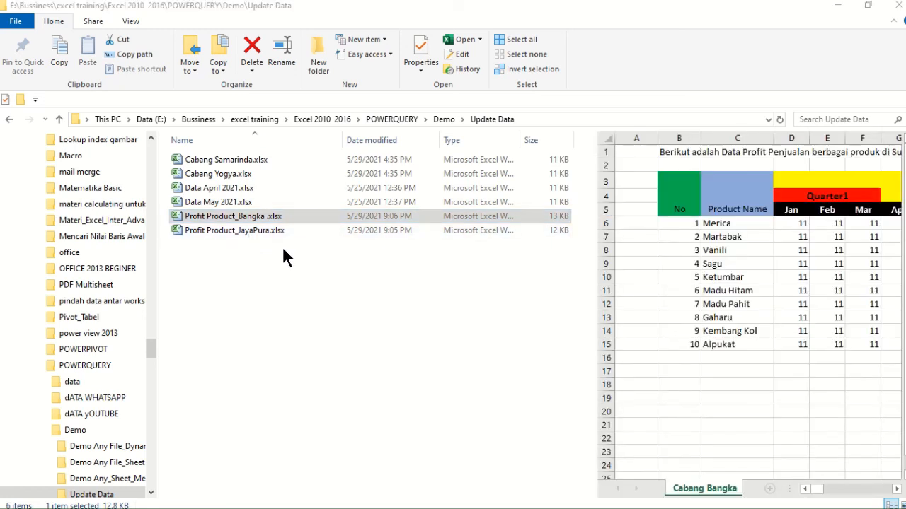
ctrl+click(278, 229)
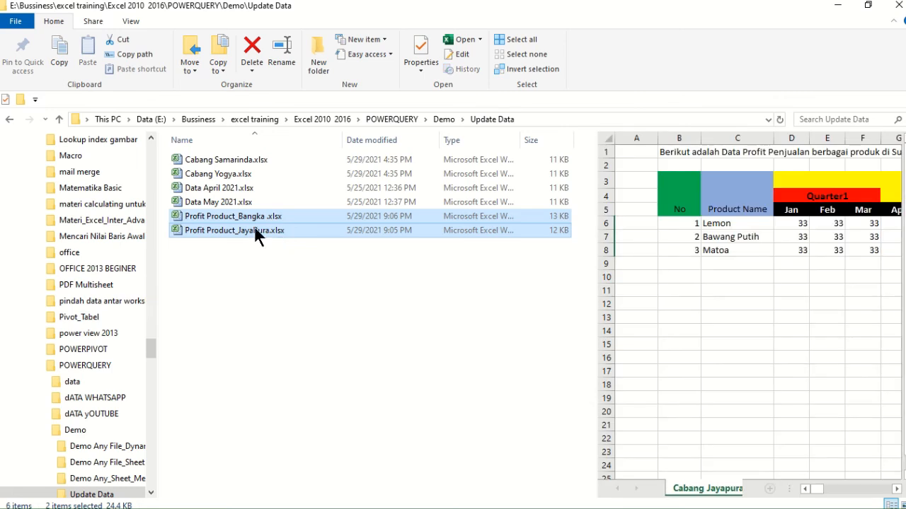
click(59, 119)
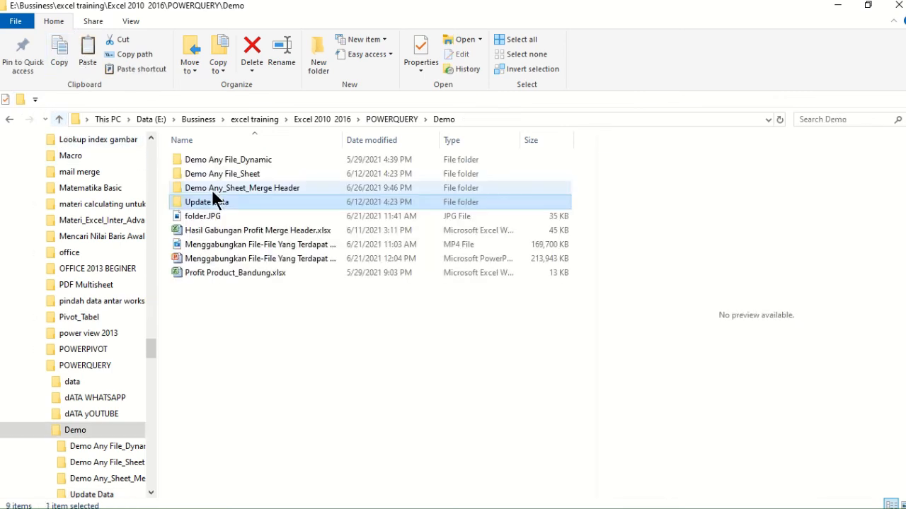
double_click(217, 183)
right_click(247, 306)
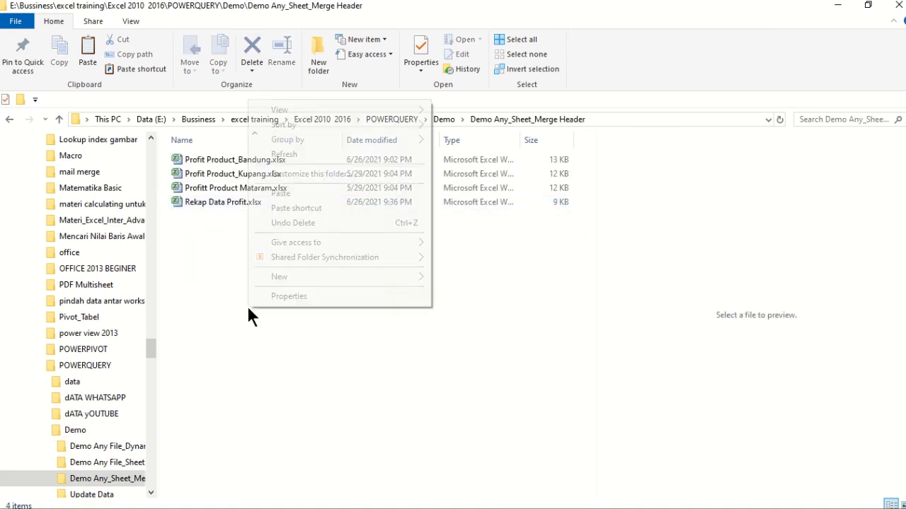
click(286, 196)
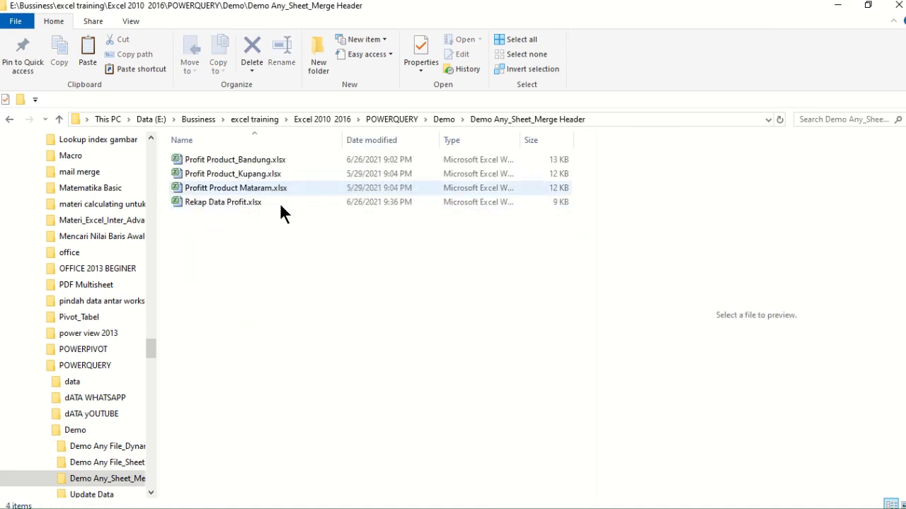
click(243, 315)
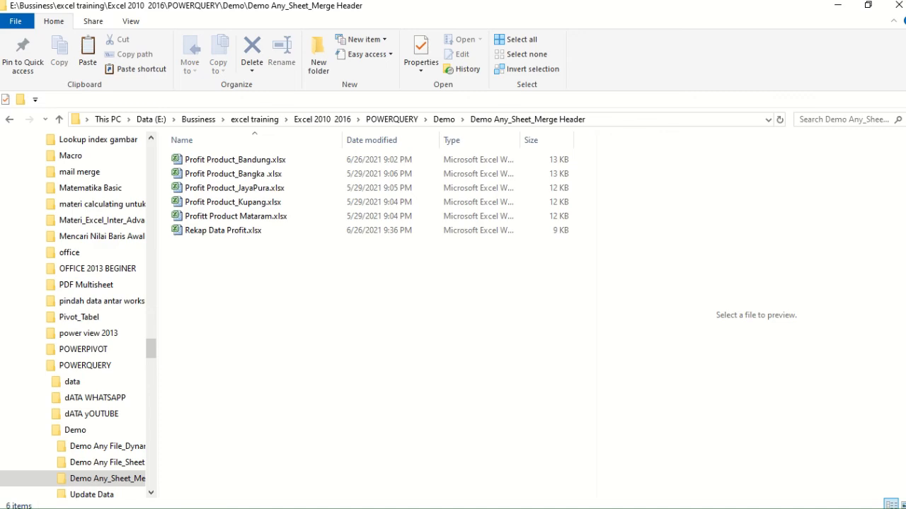
Switch back to Rekap Data Profit.xlsx in Excel and refresh the combined query table
key(super)
click(81, 500)
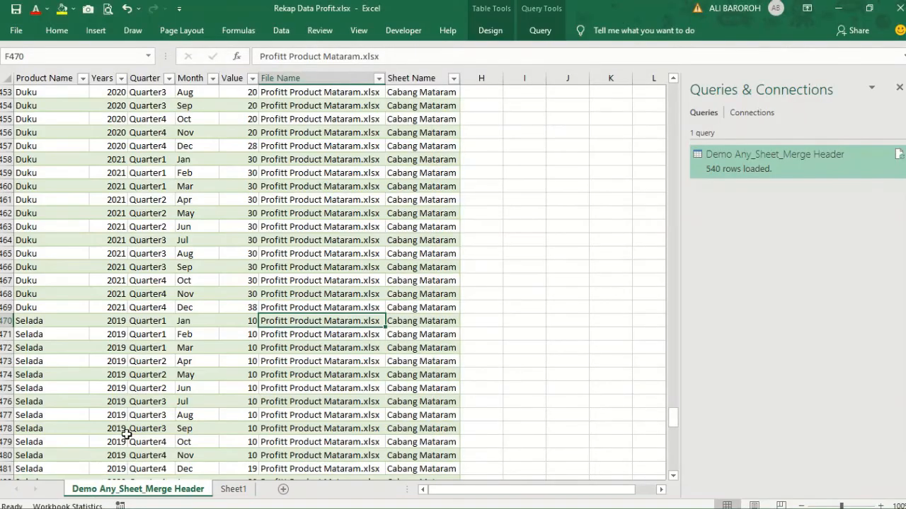
click(320, 213)
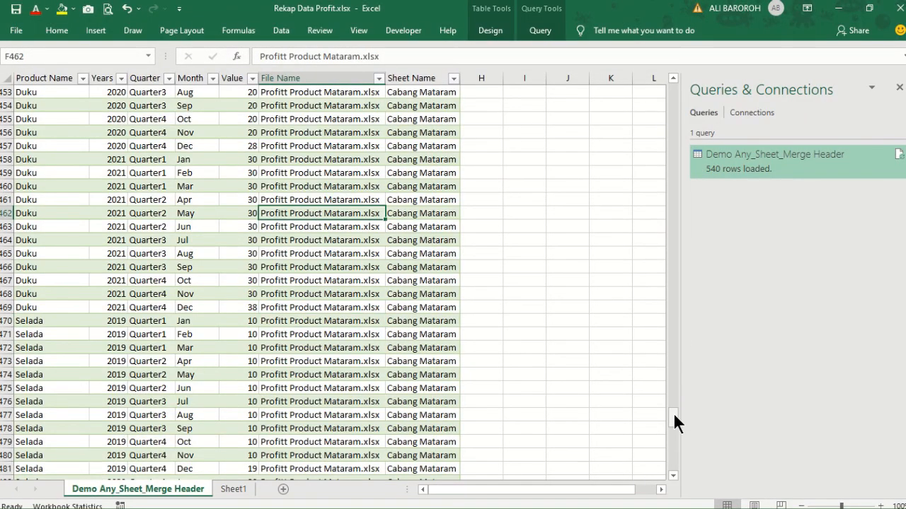
drag(674, 416, 675, 478)
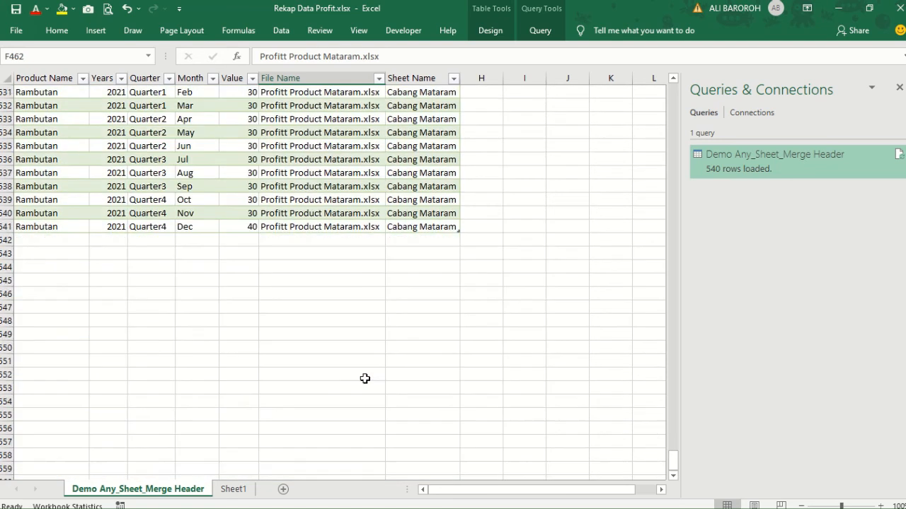
right_click(326, 198)
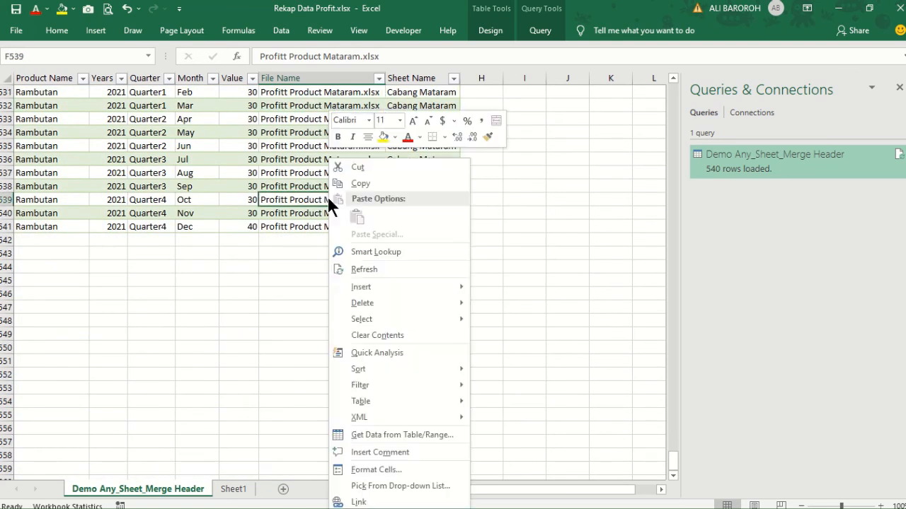
click(374, 273)
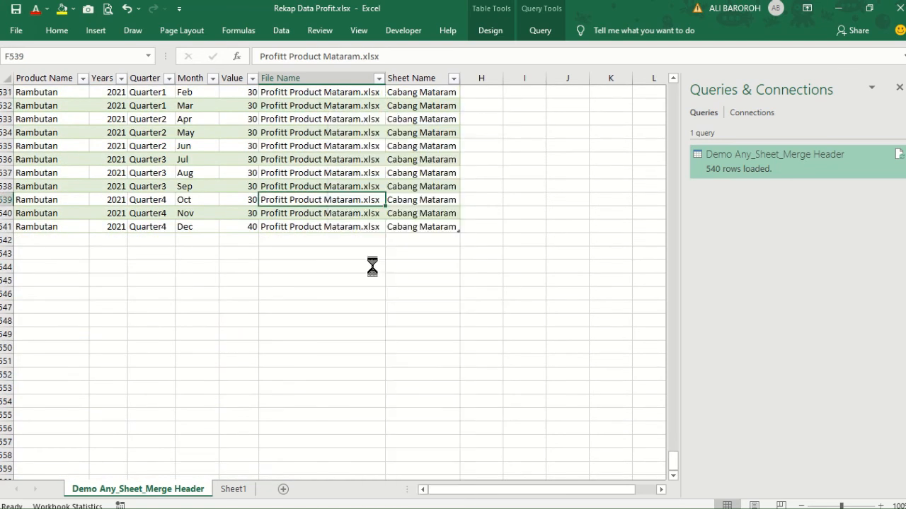
Check the refreshed table's File Name and Sheet Name columns for the Bangka and Jayapura branch rows
drag(322, 159, 324, 147)
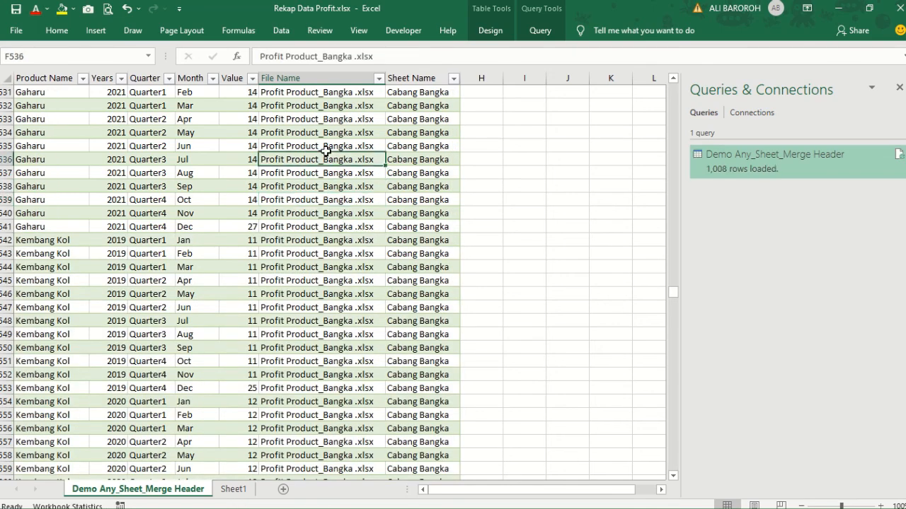
scroll(397, 184, up, 4)
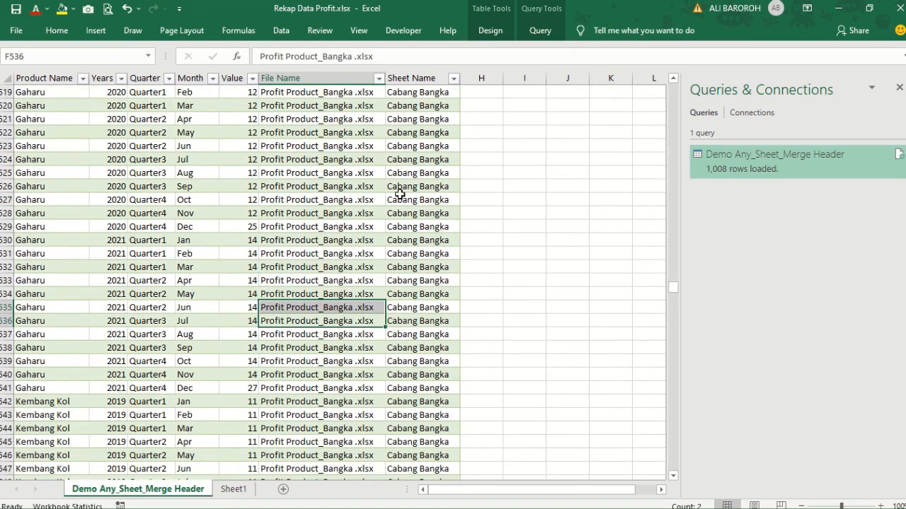
drag(421, 216, 438, 323)
scroll(416, 295, down, 20)
scroll(423, 276, down, 7)
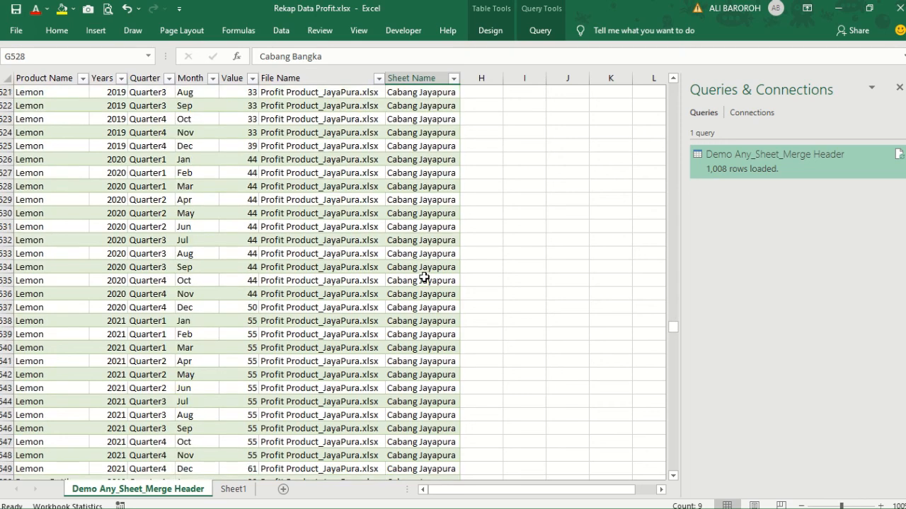
click(427, 323)
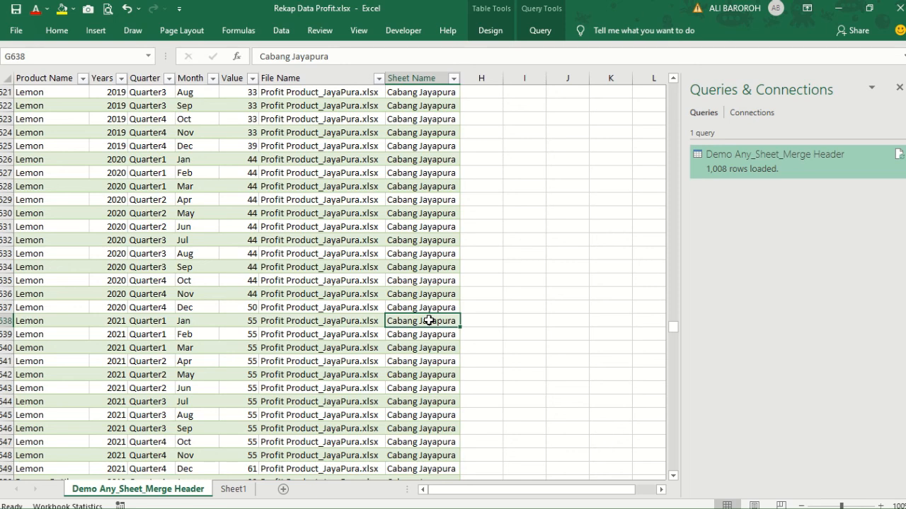
Save the Rekap Data Profit.xlsx workbook and go back to the Bandung rows at the start of the table
click(15, 10)
scroll(345, 176, up, 6)
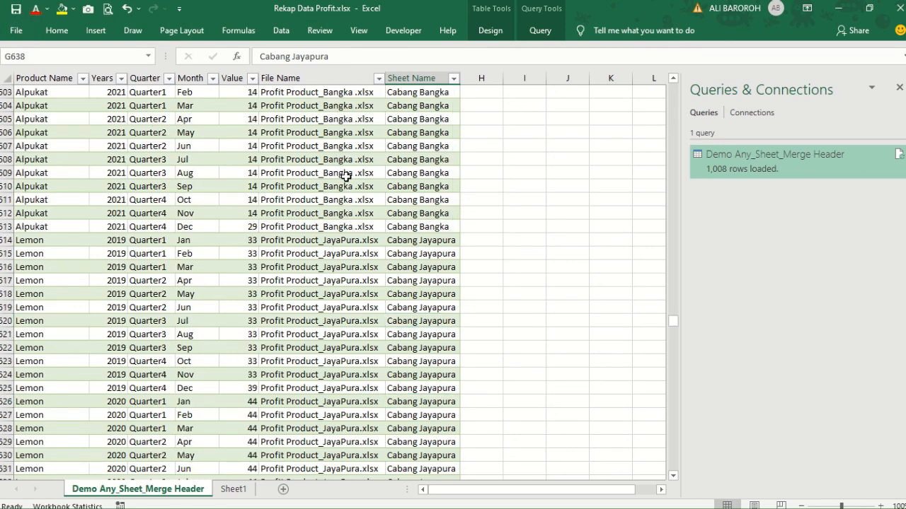
drag(676, 322, 678, 85)
click(299, 174)
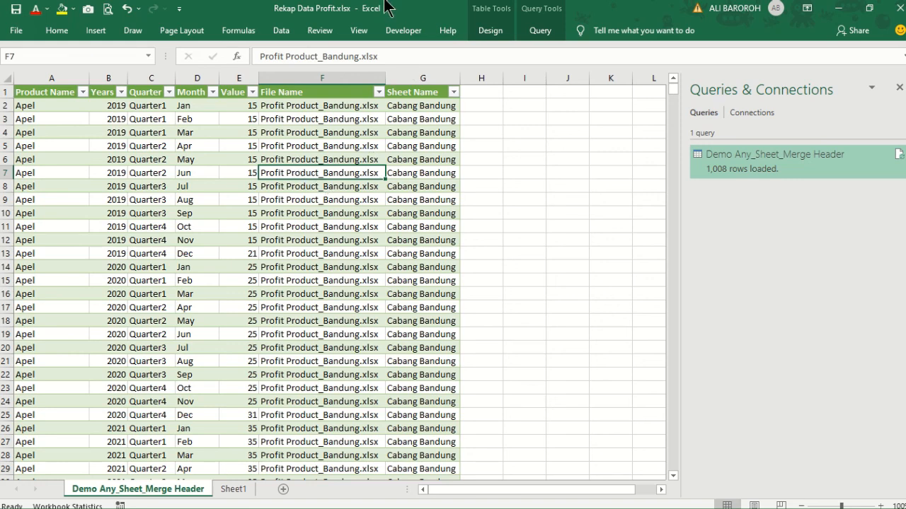
mouse_move(390, 6)
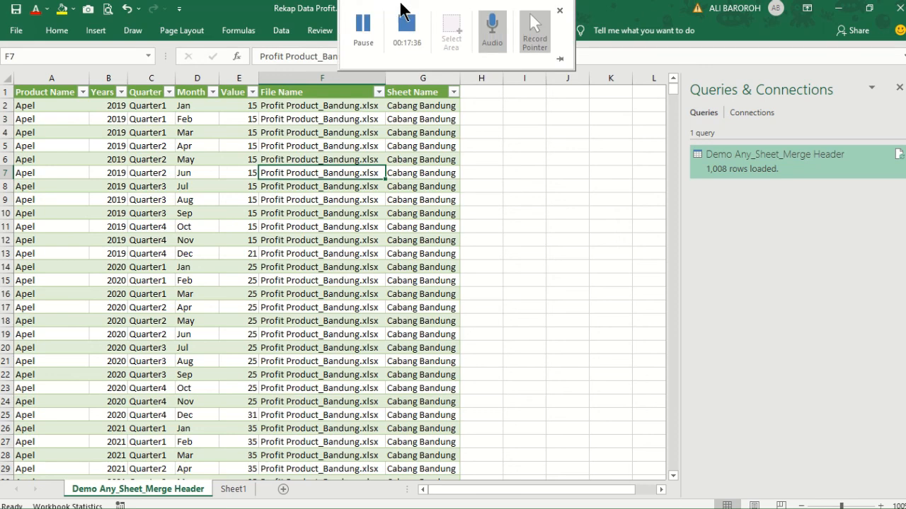